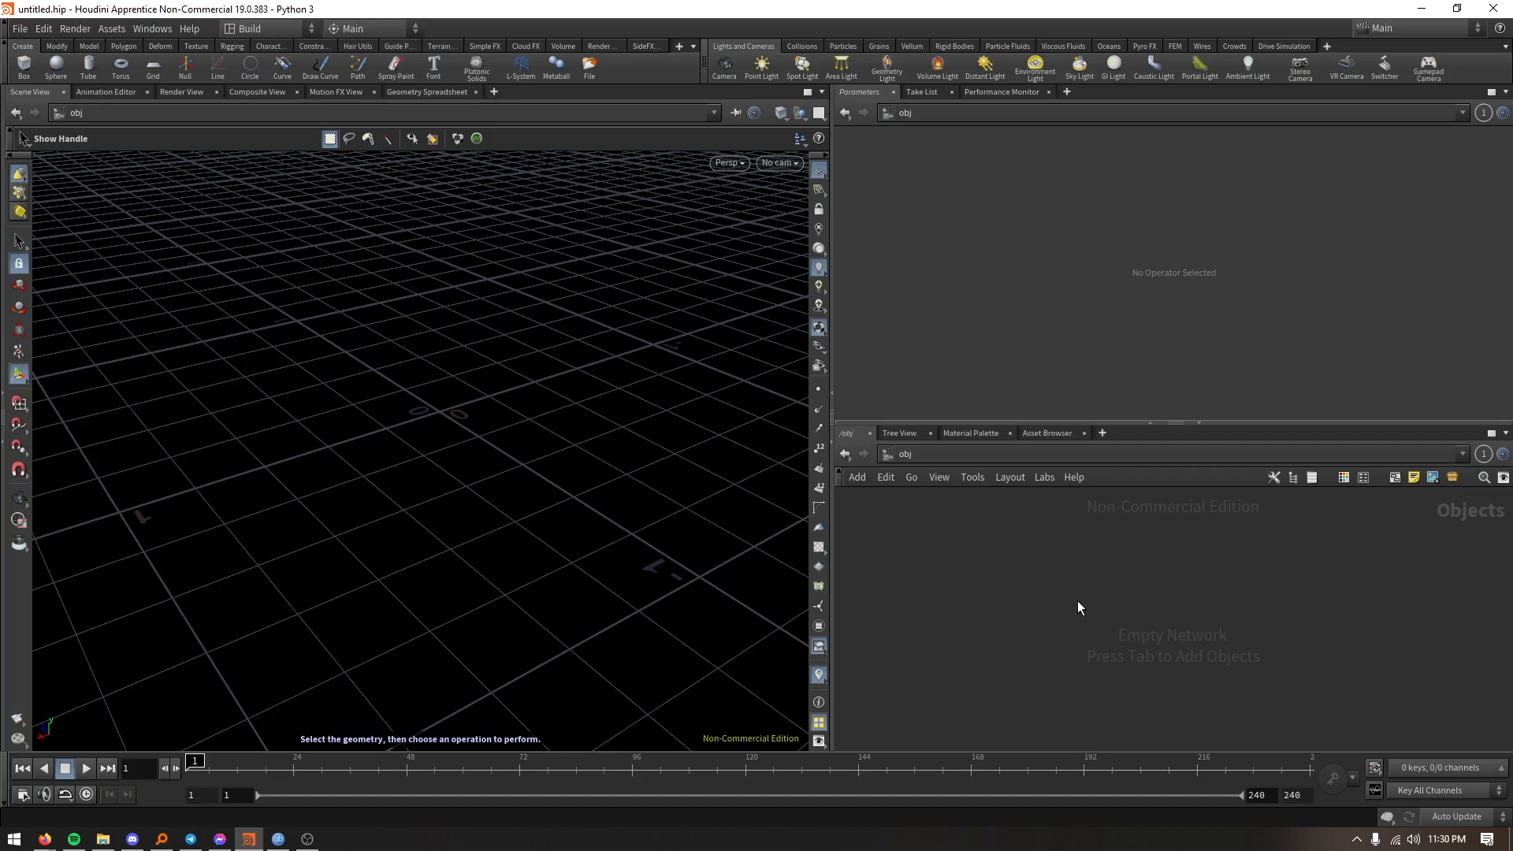
- Add a Geometry node to the empty object network and place it near the middle of the network
{"action": "key", "text": "Tab"}
{"action": "mouse_move", "coordinate": [1078, 608]}
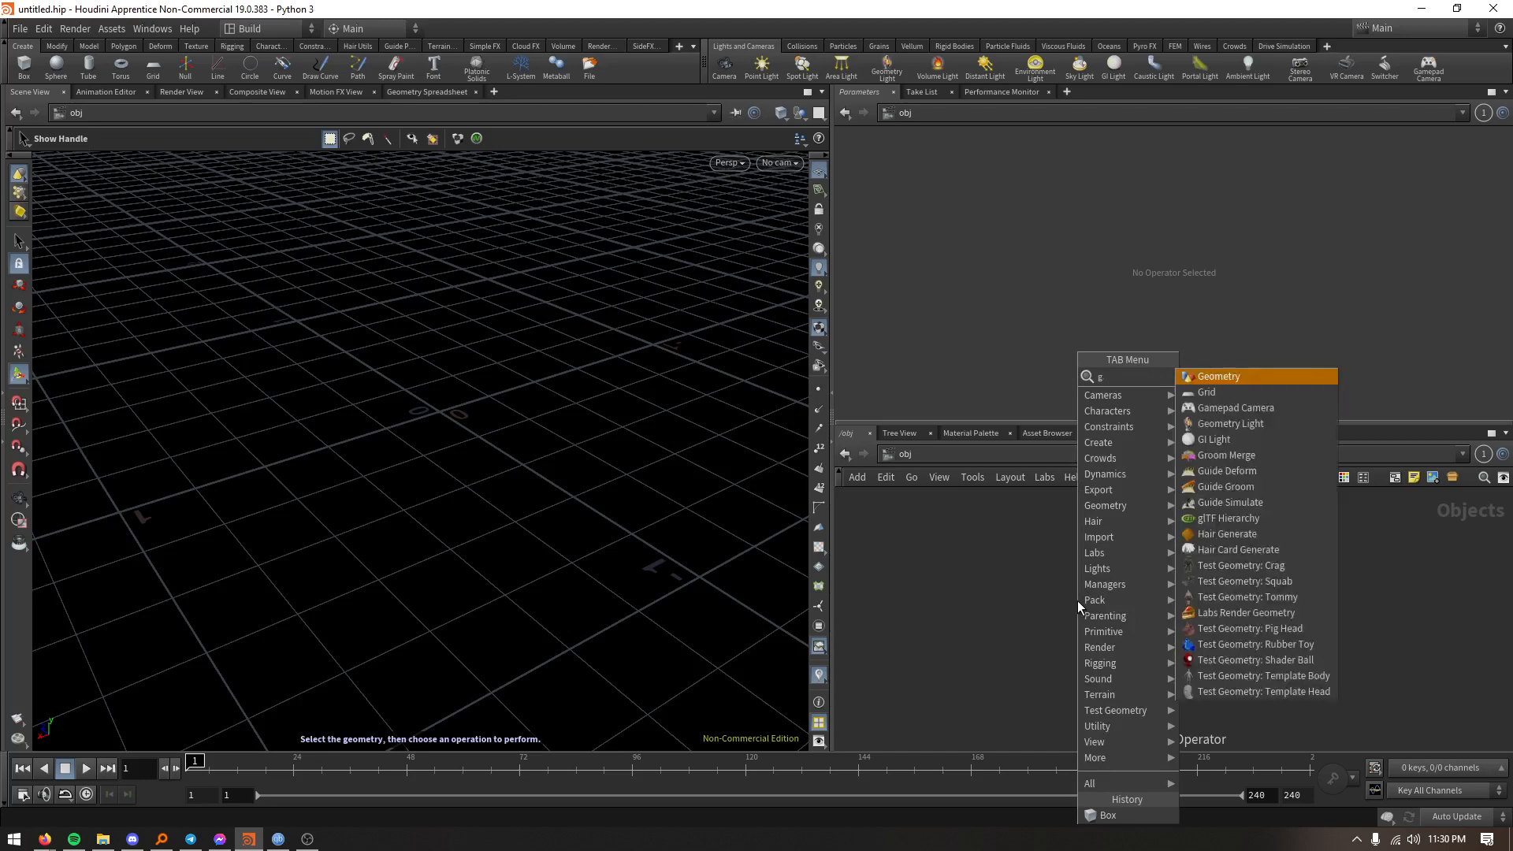
{"action": "key", "text": "Return"}
{"action": "left_click", "coordinate": [1076, 600]}
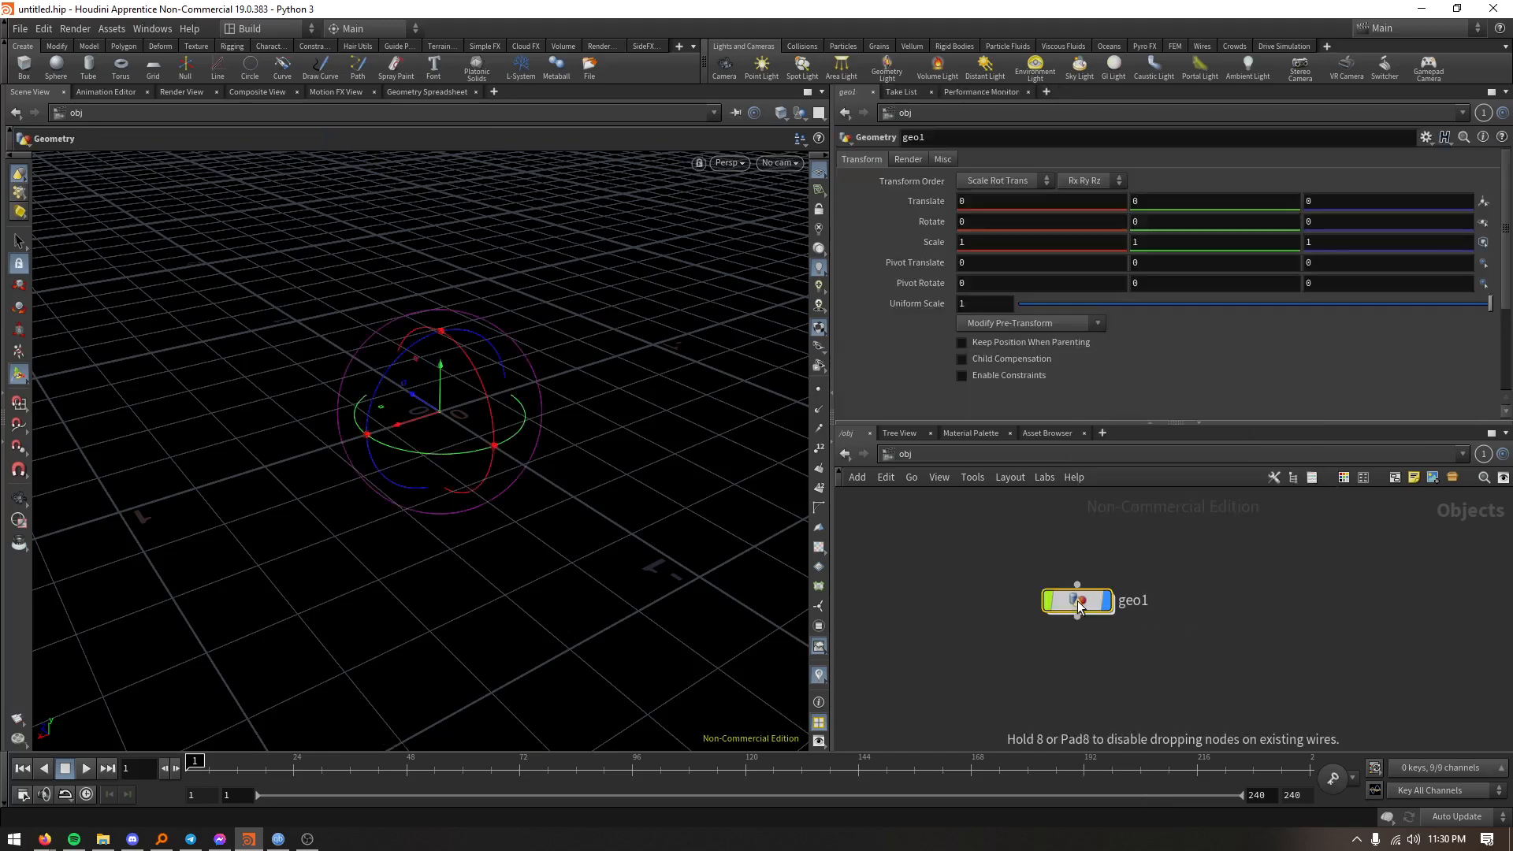
{"action": "left_click_drag", "start_coordinate": [1076, 601], "coordinate": [1161, 572]}
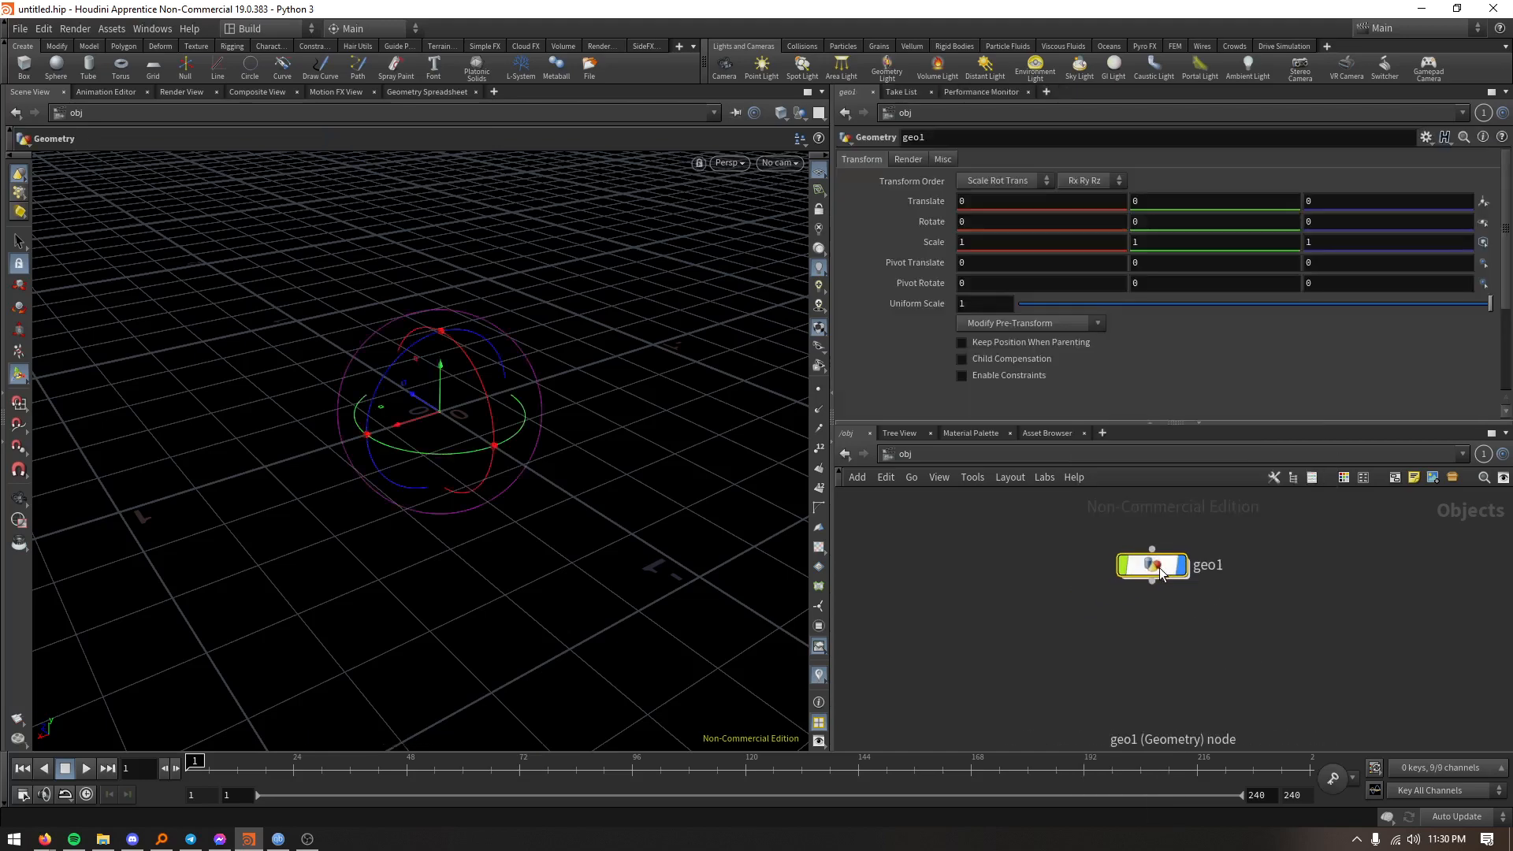
- Rename the geometry node as Dice
{"action": "double_click", "coordinate": [1156, 574]}
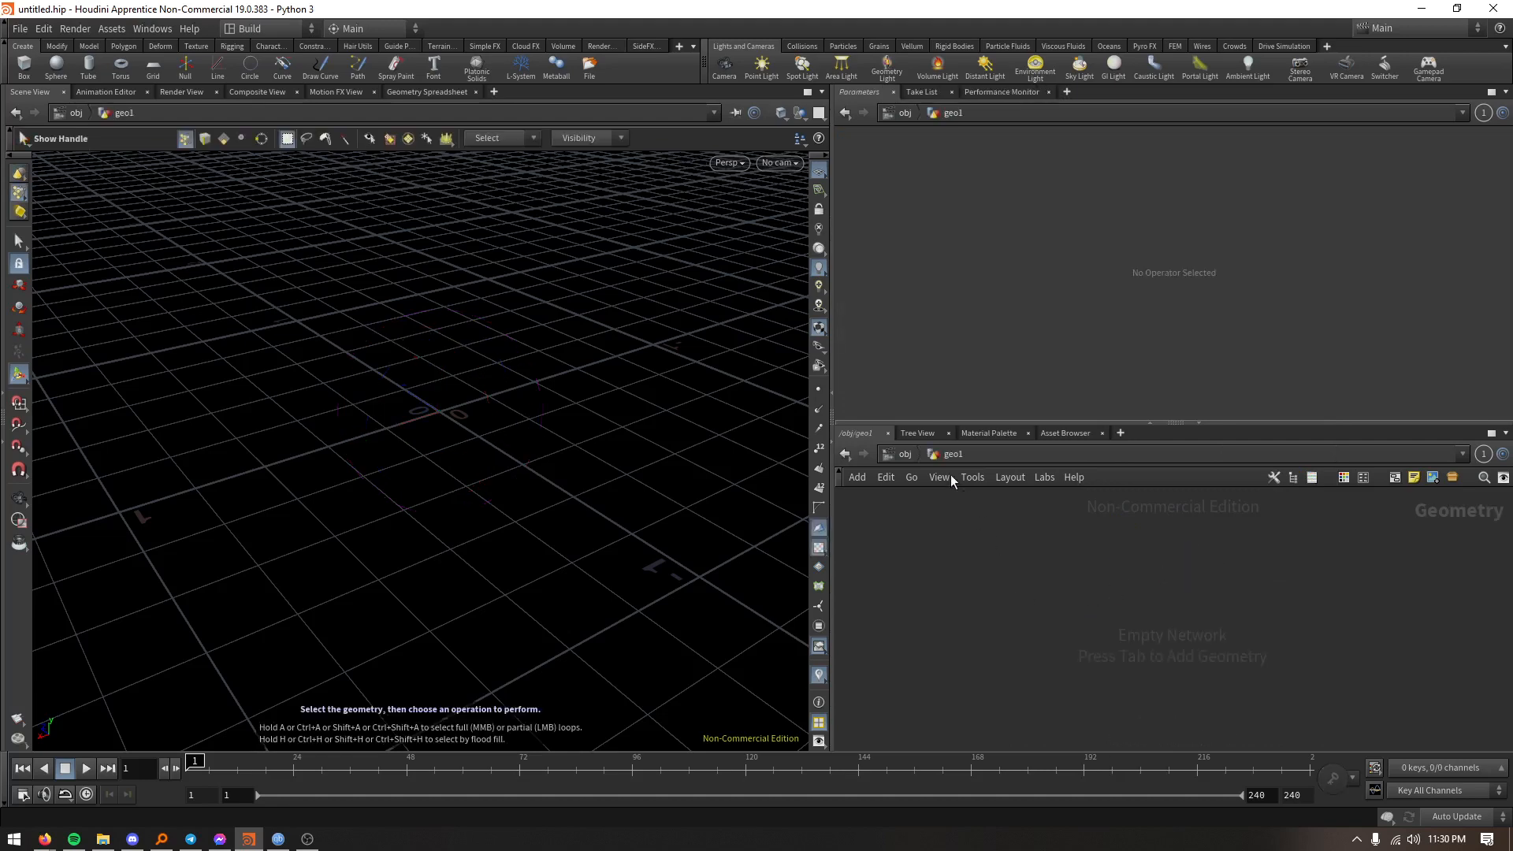
{"action": "left_click", "coordinate": [905, 454]}
{"action": "double_click", "coordinate": [1206, 565]}
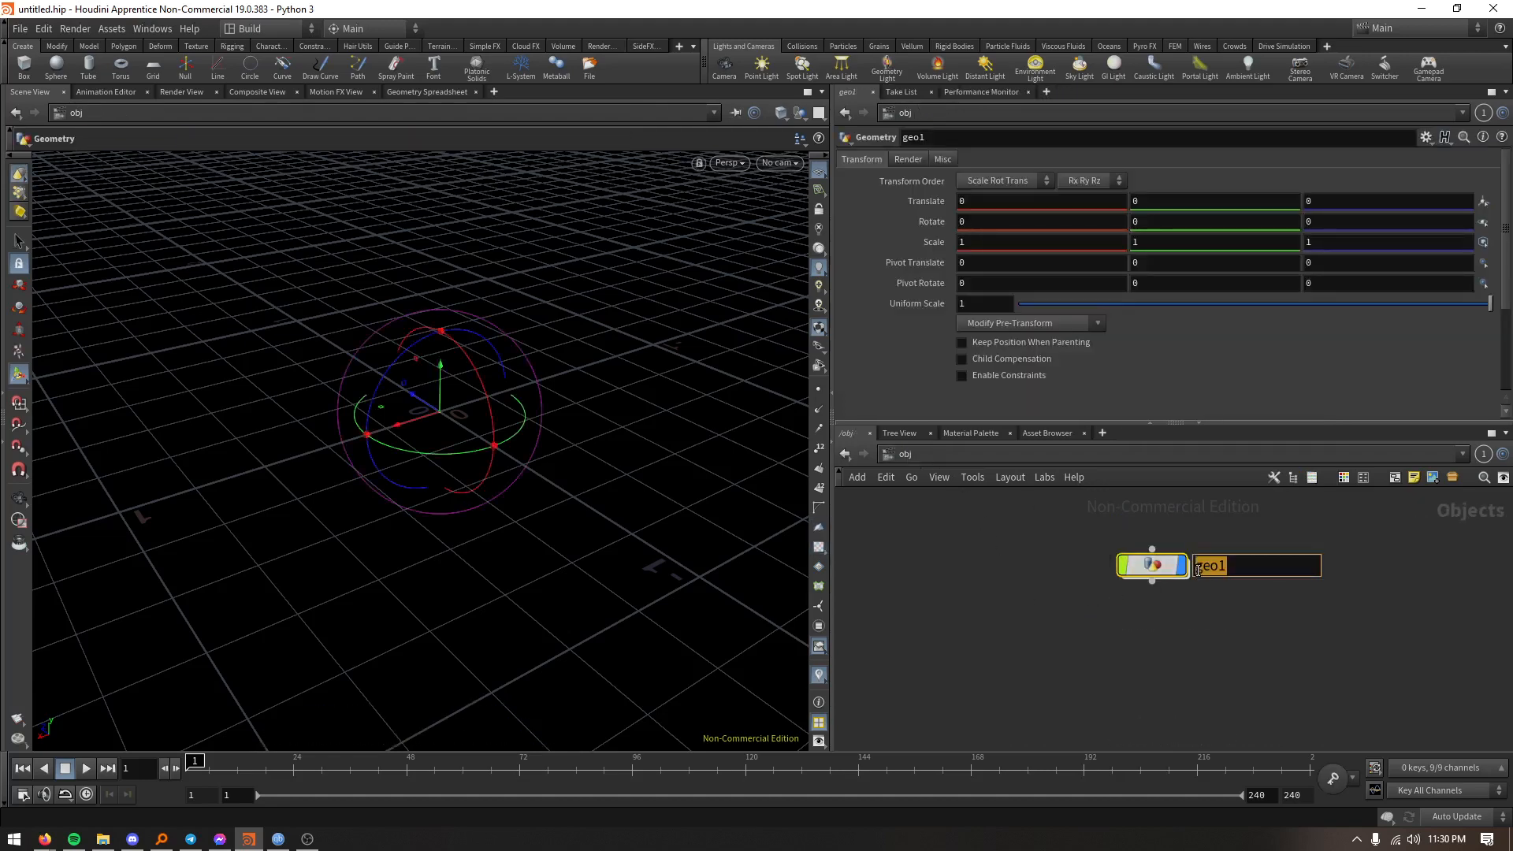
{"action": "type", "text": "Dice"}
{"action": "key", "text": "Return"}
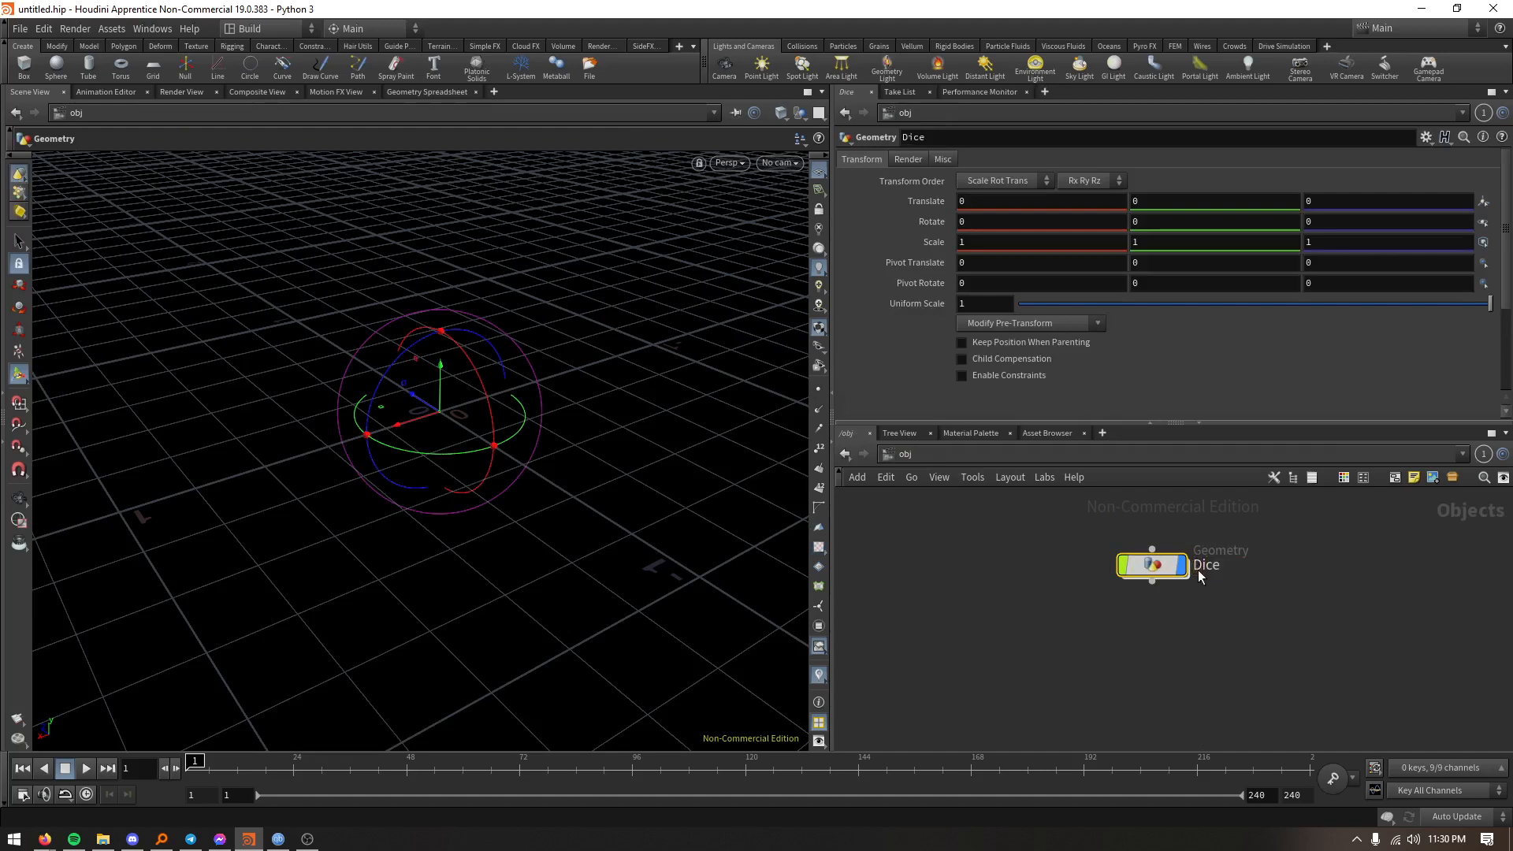
- Enter the Dice geometry node and add a Box node to its network
{"action": "double_click", "coordinate": [1150, 567]}
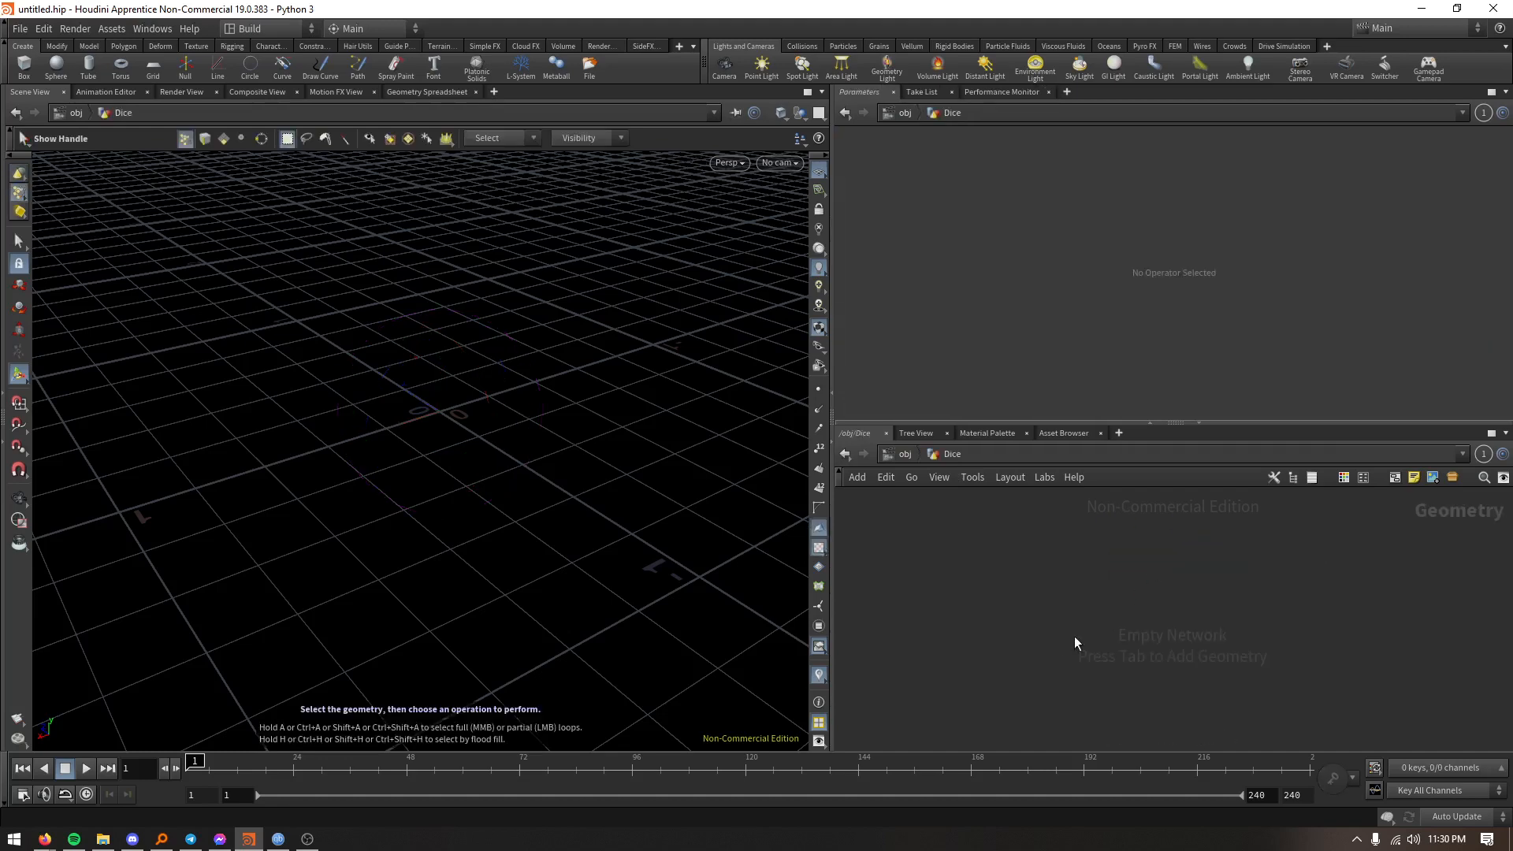
{"action": "key", "text": "Tab"}
{"action": "mouse_move", "coordinate": [1123, 617]}
{"action": "type", "text": "box"}
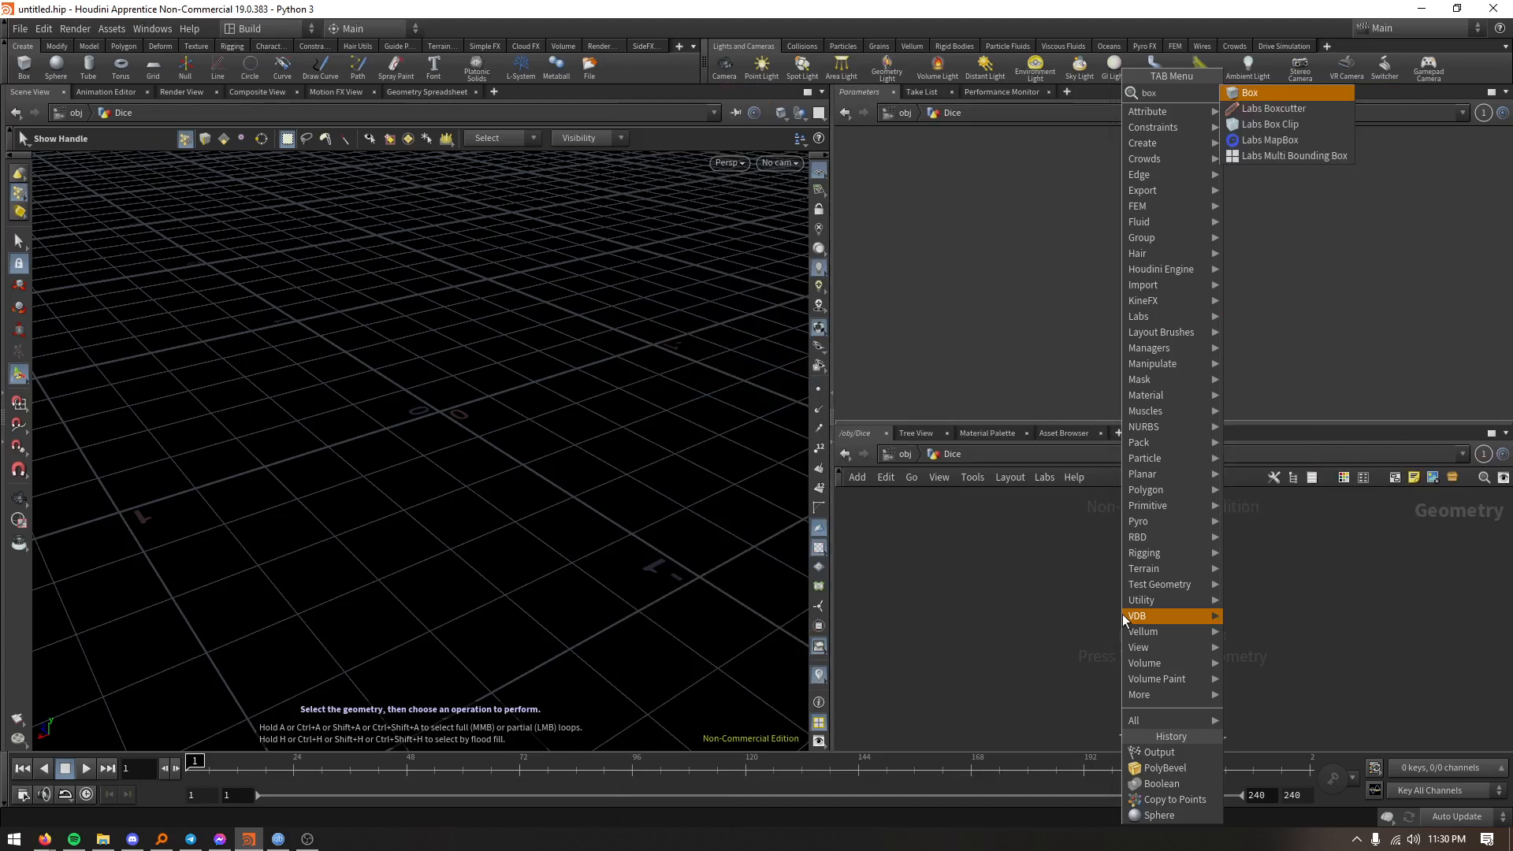
{"action": "key", "text": "Return"}
{"action": "left_click", "coordinate": [1122, 613]}
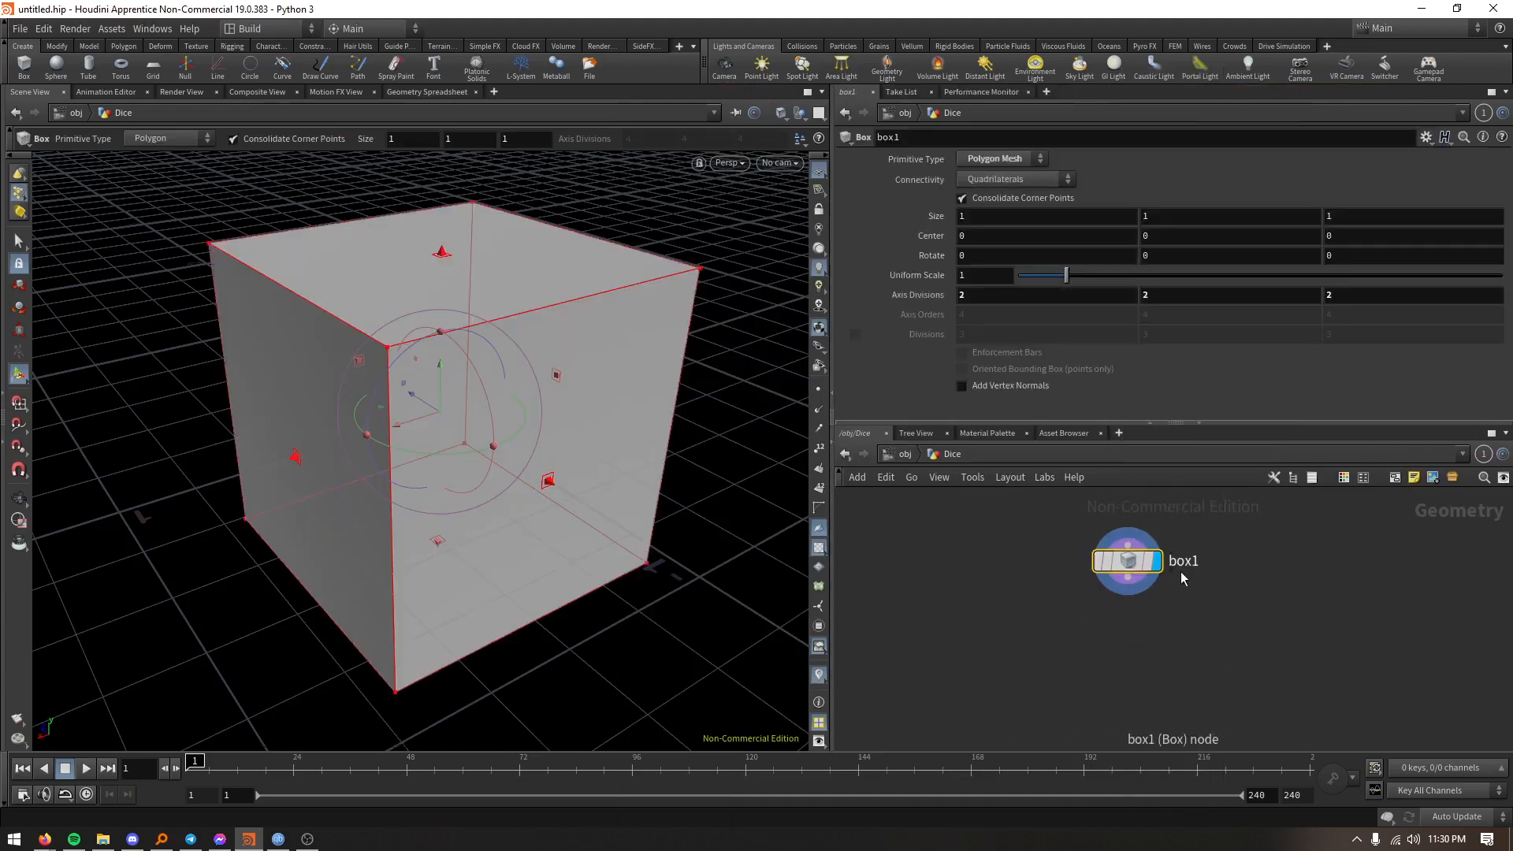
- Rename the box node as Main_dice and set its axis divisions to 5 on all three axes
{"action": "double_click", "coordinate": [1179, 564]}
{"action": "type", "text": "Main_dice"}
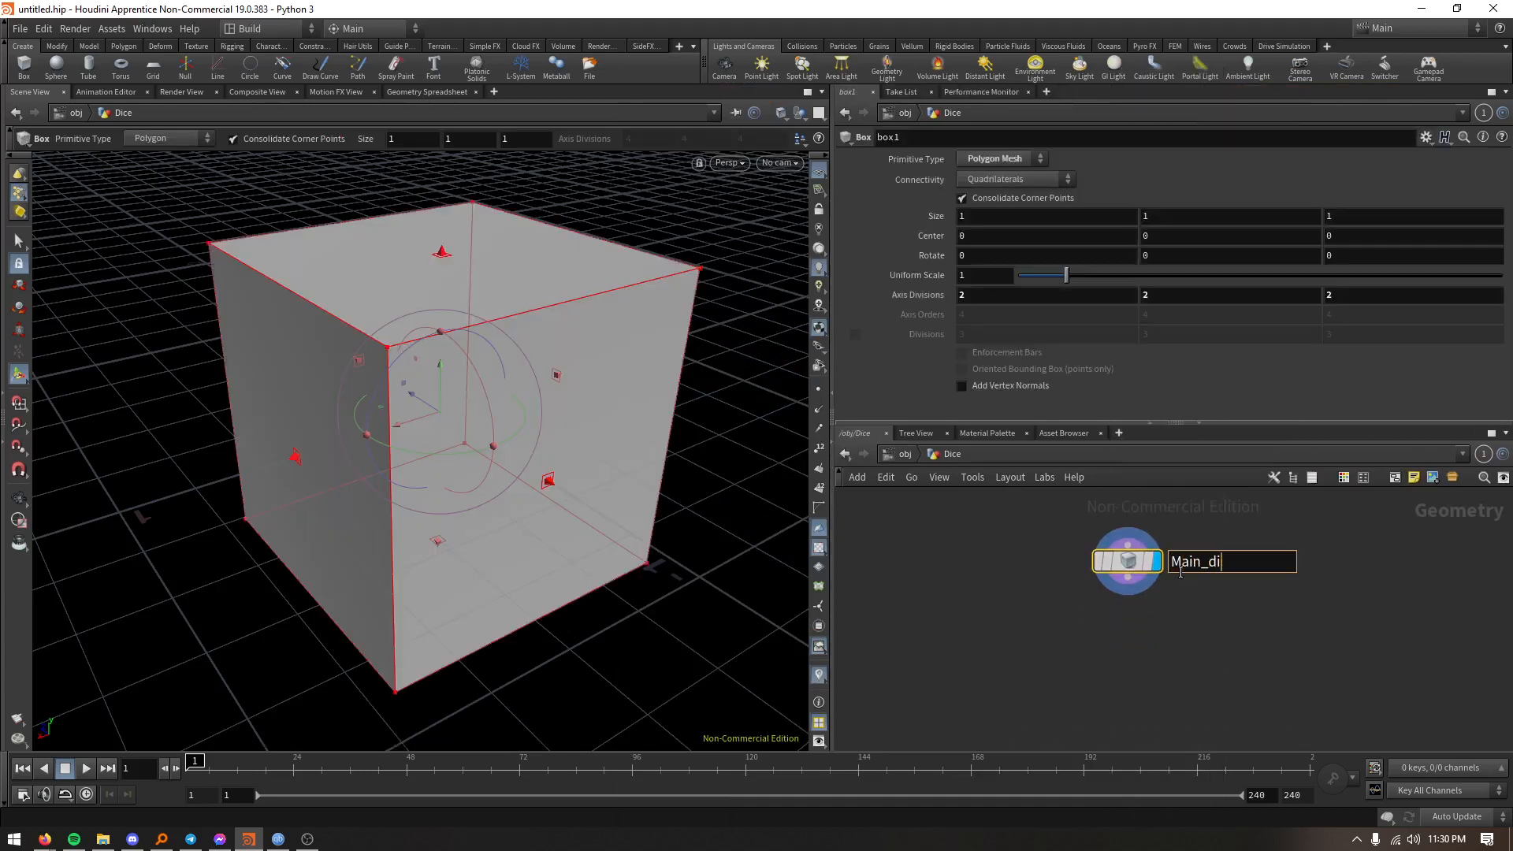
{"action": "key", "text": "Return"}
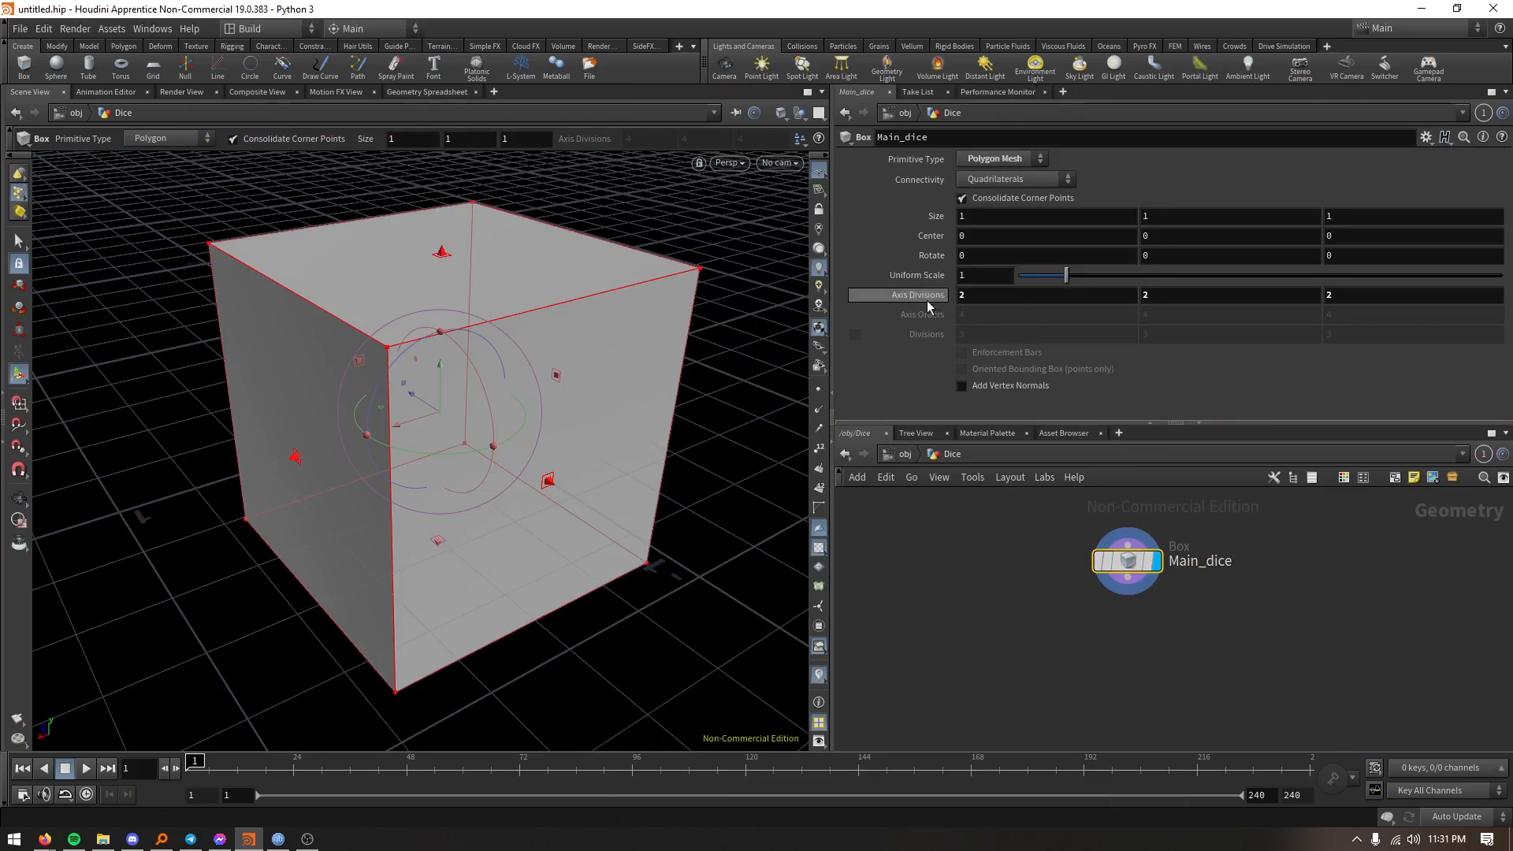
{"action": "middle_click_drag", "start_coordinate": [926, 300], "coordinate": [961, 303]}
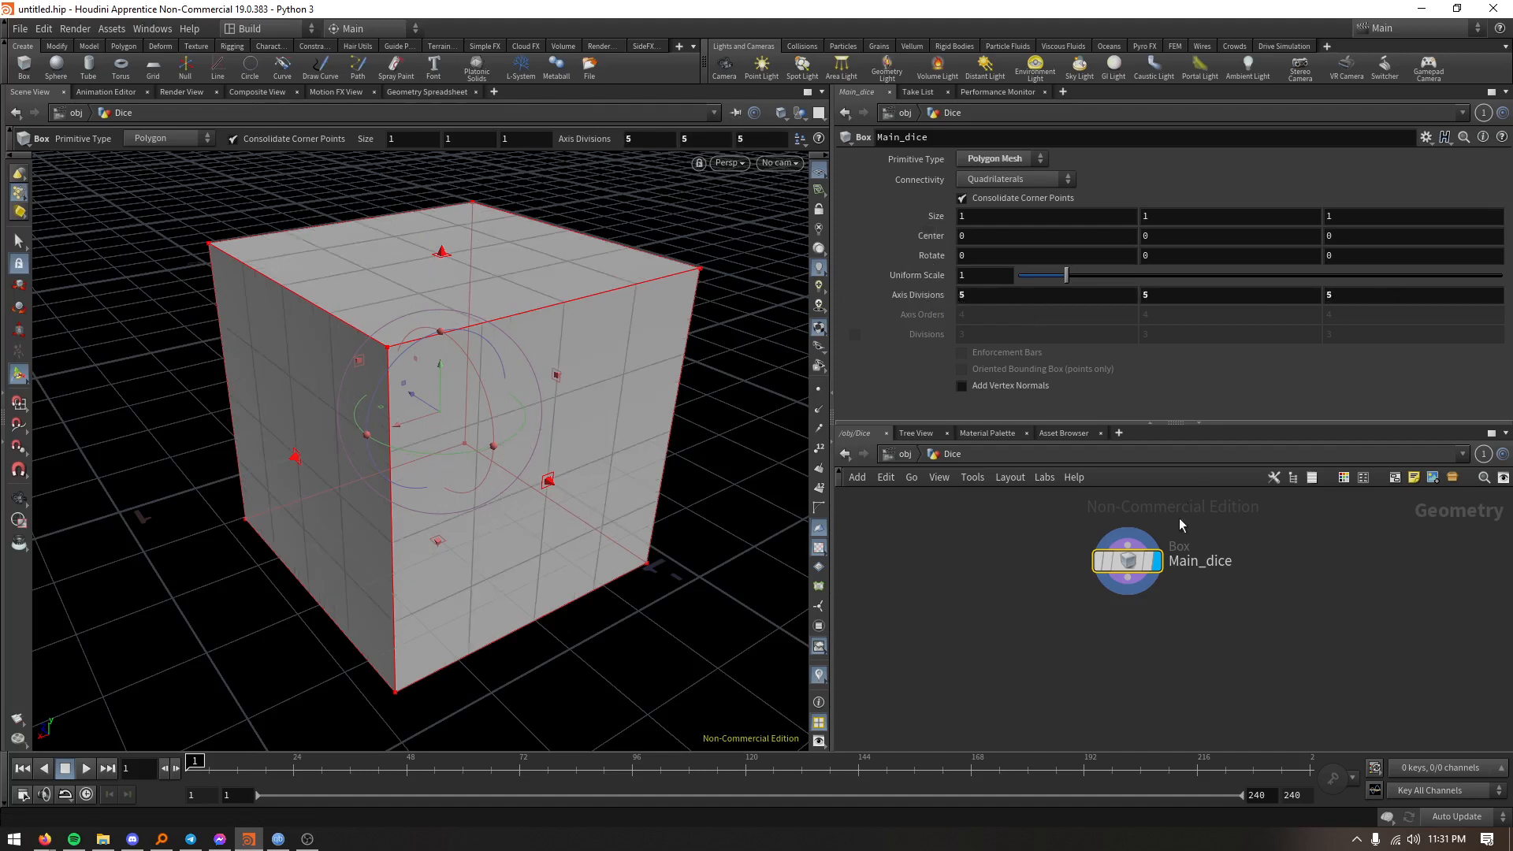
- Select the box's pip points: two opposite points on the top, one centre point on a side and three diagonal points on another side
{"action": "key", "text": "Tab"}
{"action": "left_click", "coordinate": [22, 246]}
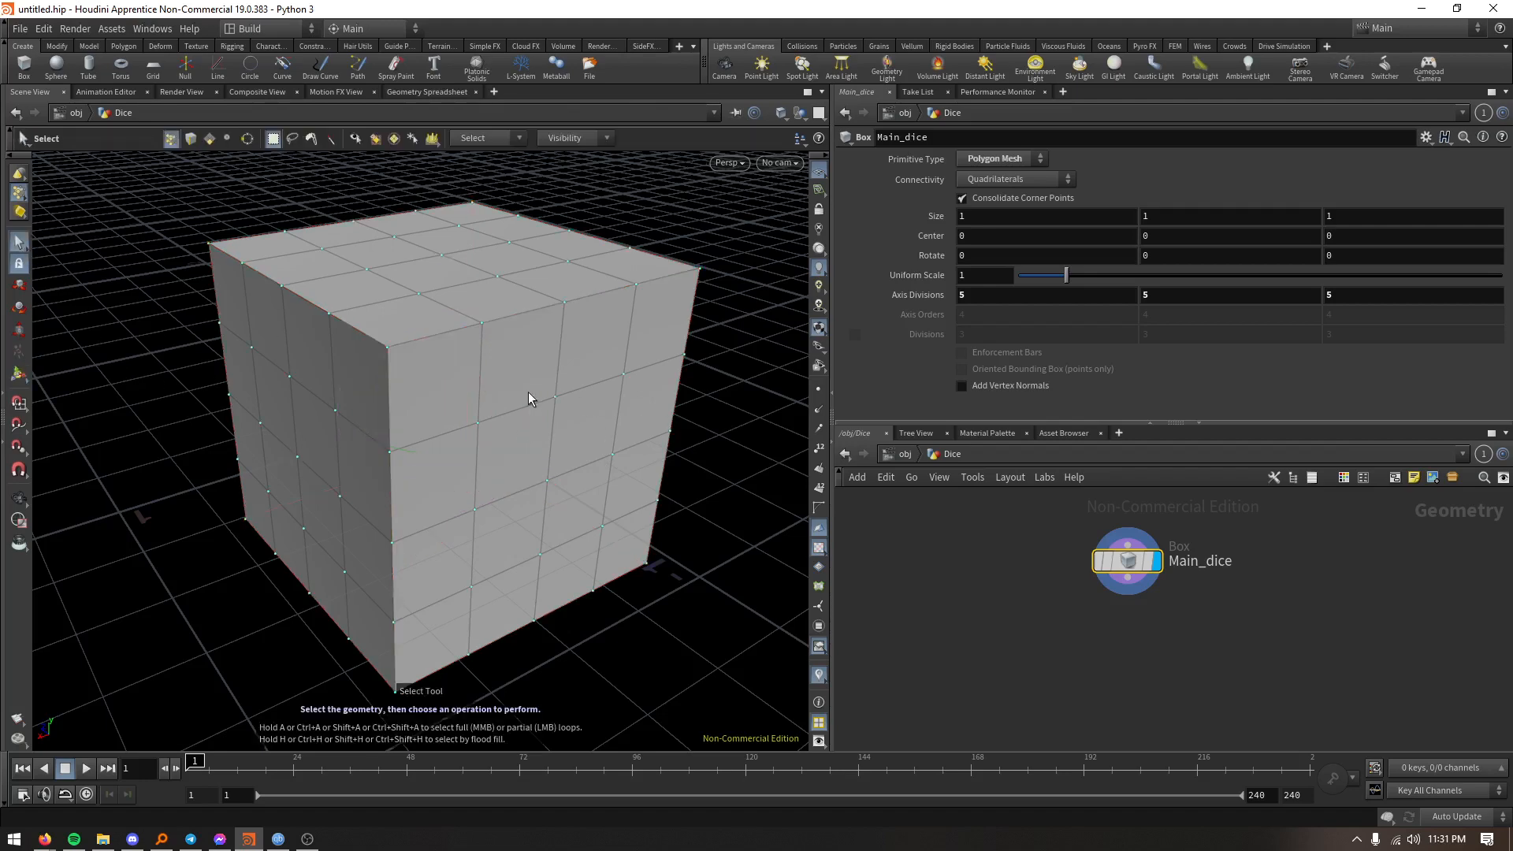
{"action": "left_click_drag", "start_coordinate": [528, 391], "coordinate": [517, 429], "text": "alt"}
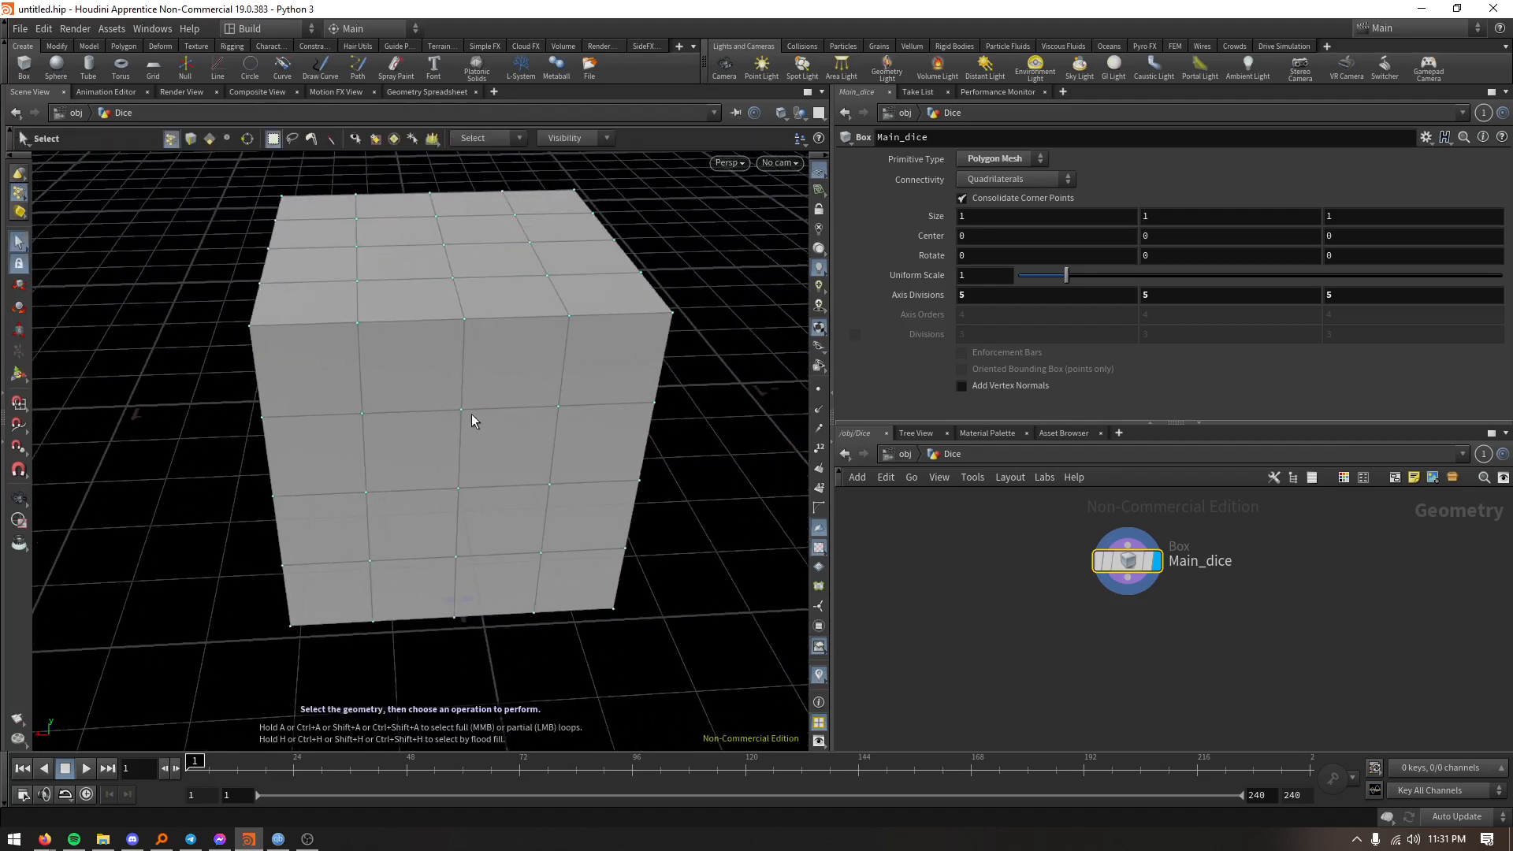
{"action": "left_click", "coordinate": [459, 489]}
{"action": "key", "text": "Escape"}
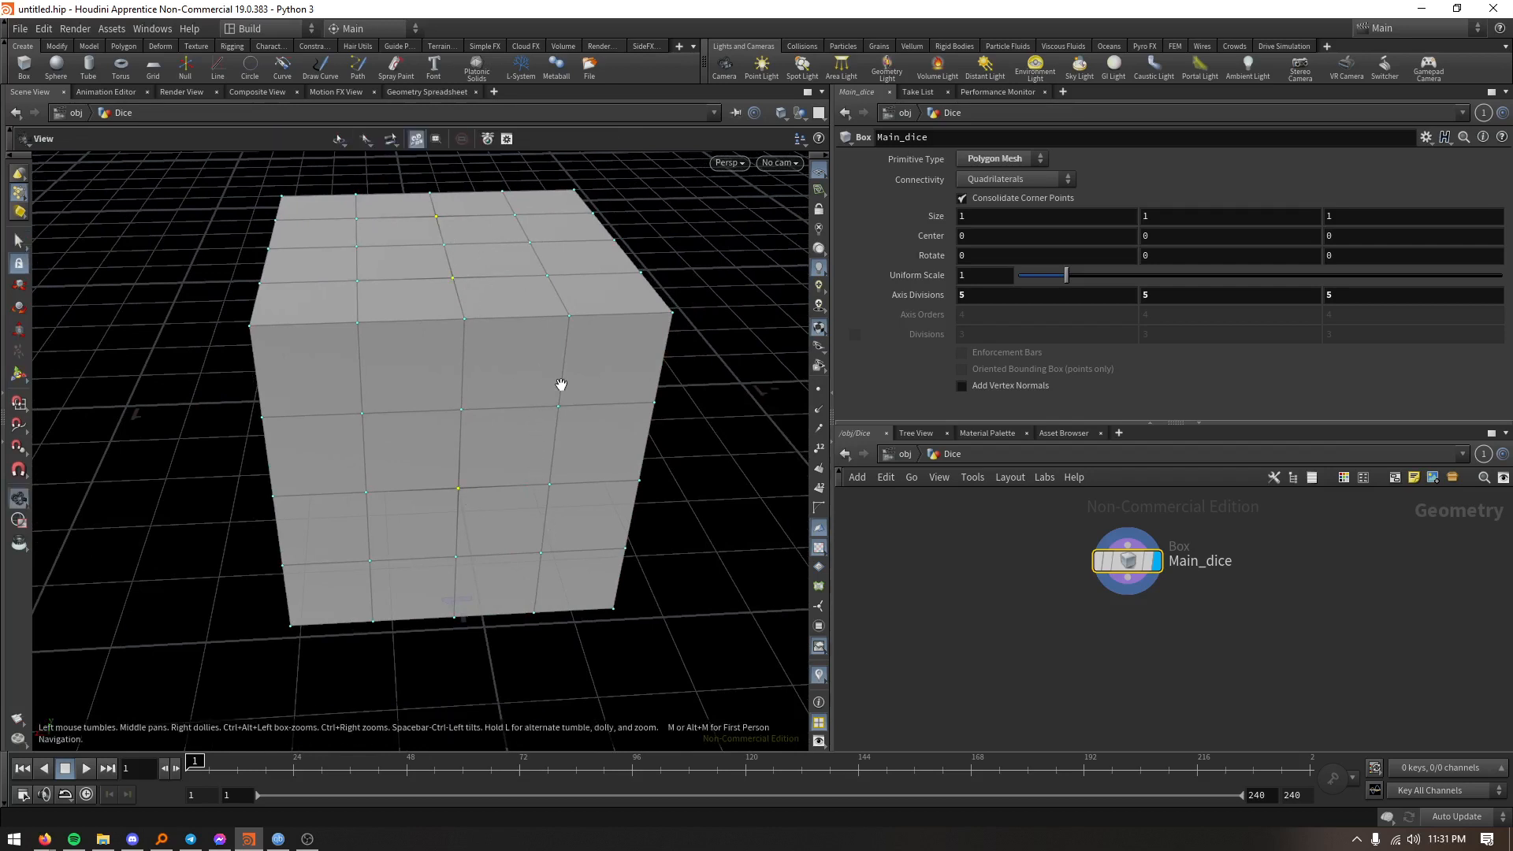
{"action": "mouse_move", "coordinate": [560, 382]}
{"action": "left_mouse_down"}
{"action": "mouse_move", "coordinate": [439, 395]}
{"action": "mouse_move", "coordinate": [583, 402]}
{"action": "mouse_move", "coordinate": [577, 386]}
{"action": "left_mouse_up"}
{"action": "key", "text": "s"}
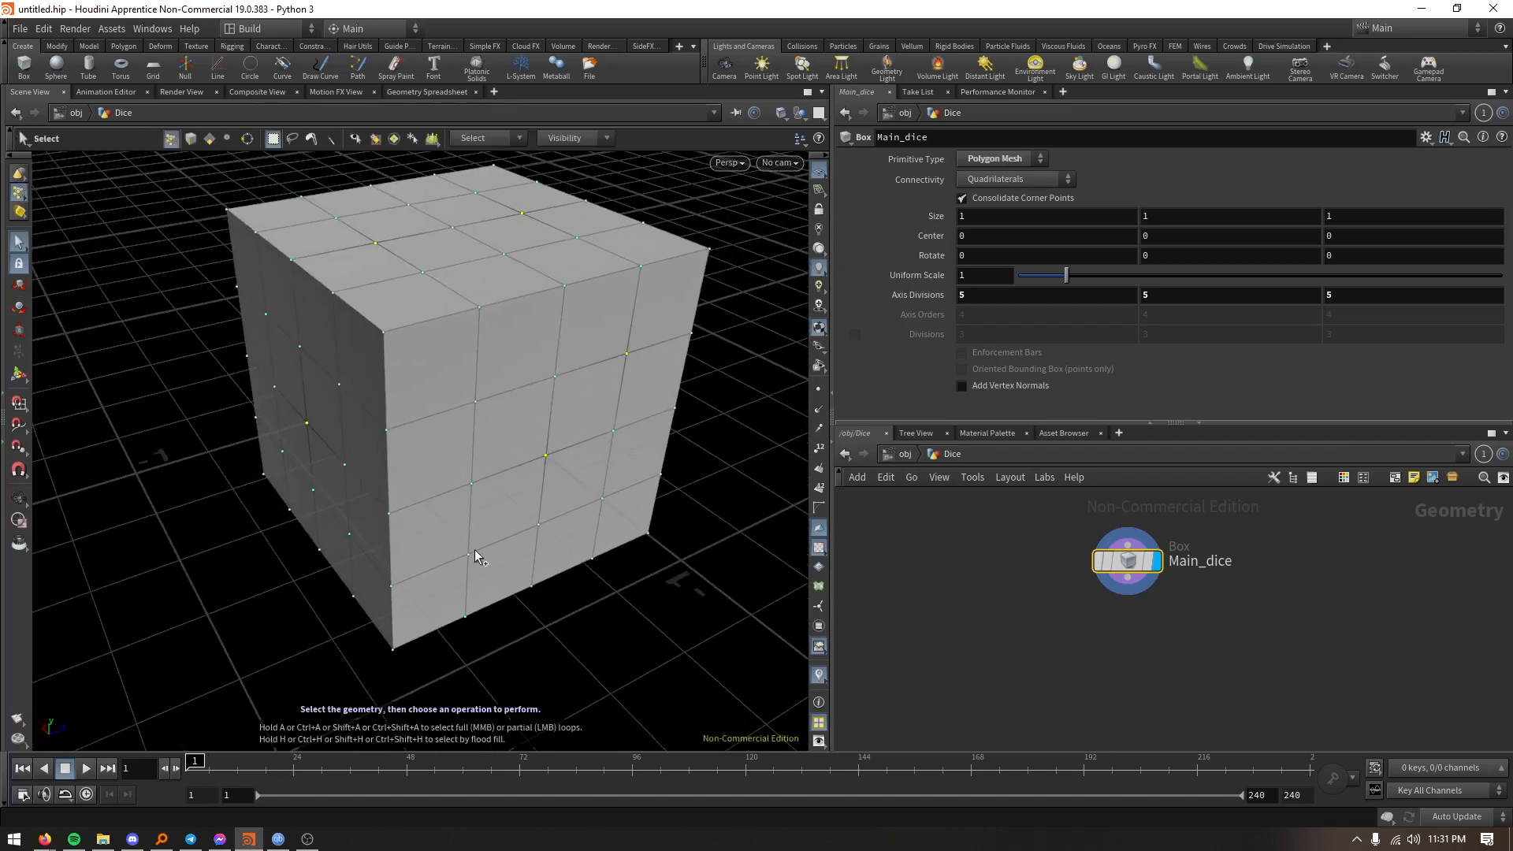
- Add the pip points of the remaining sides to the selection: four inner corner points on one, four corners plus the centre on the other
{"action": "key", "text": "Escape"}
{"action": "left_click_drag", "start_coordinate": [598, 409], "coordinate": [431, 388]}
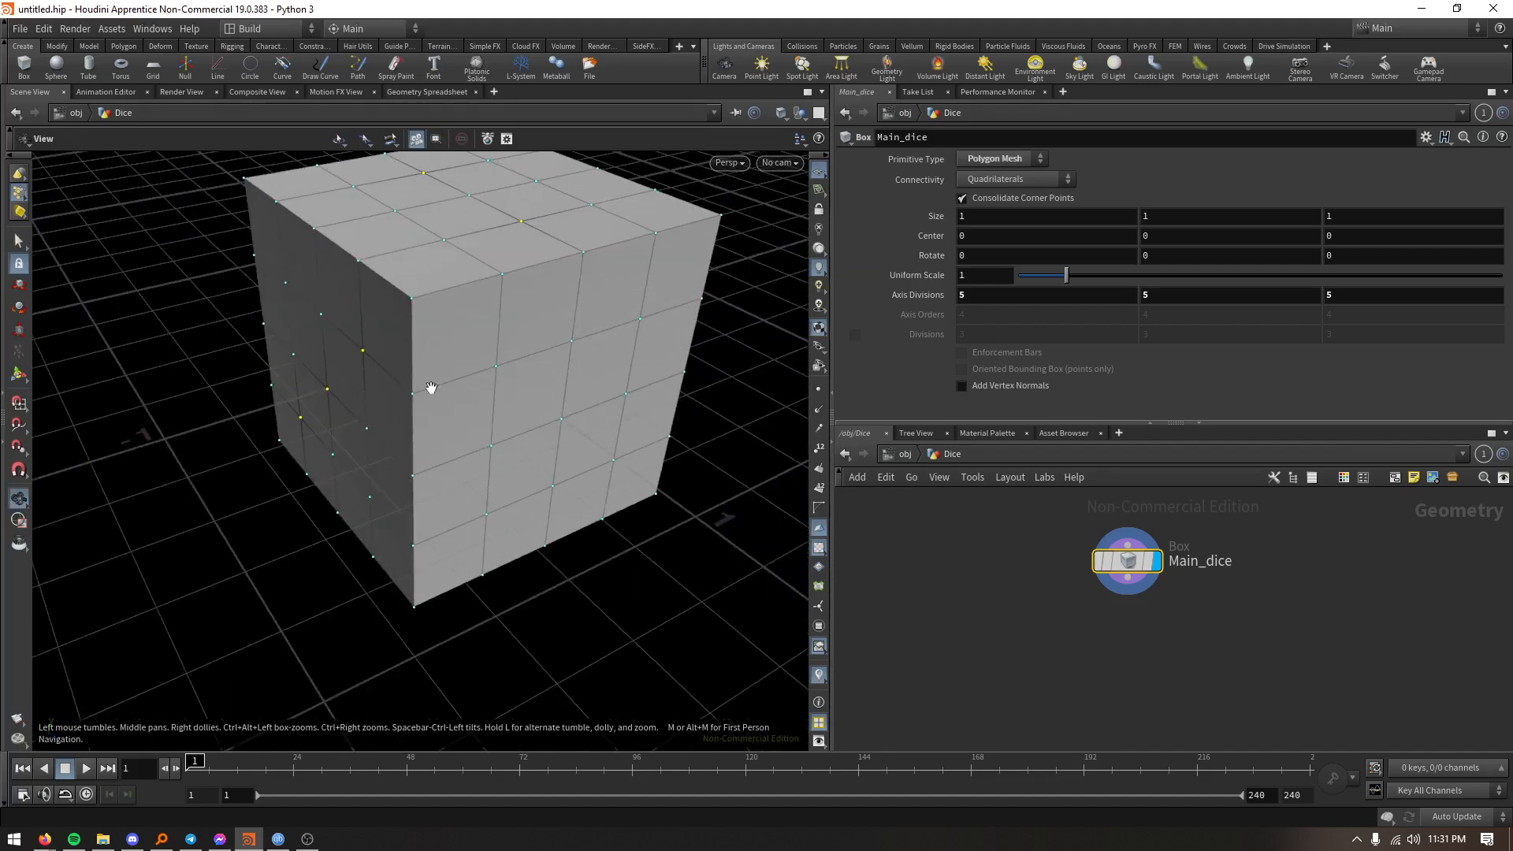
{"action": "key", "text": "s"}
{"action": "left_click", "coordinate": [614, 459], "text": "shift"}
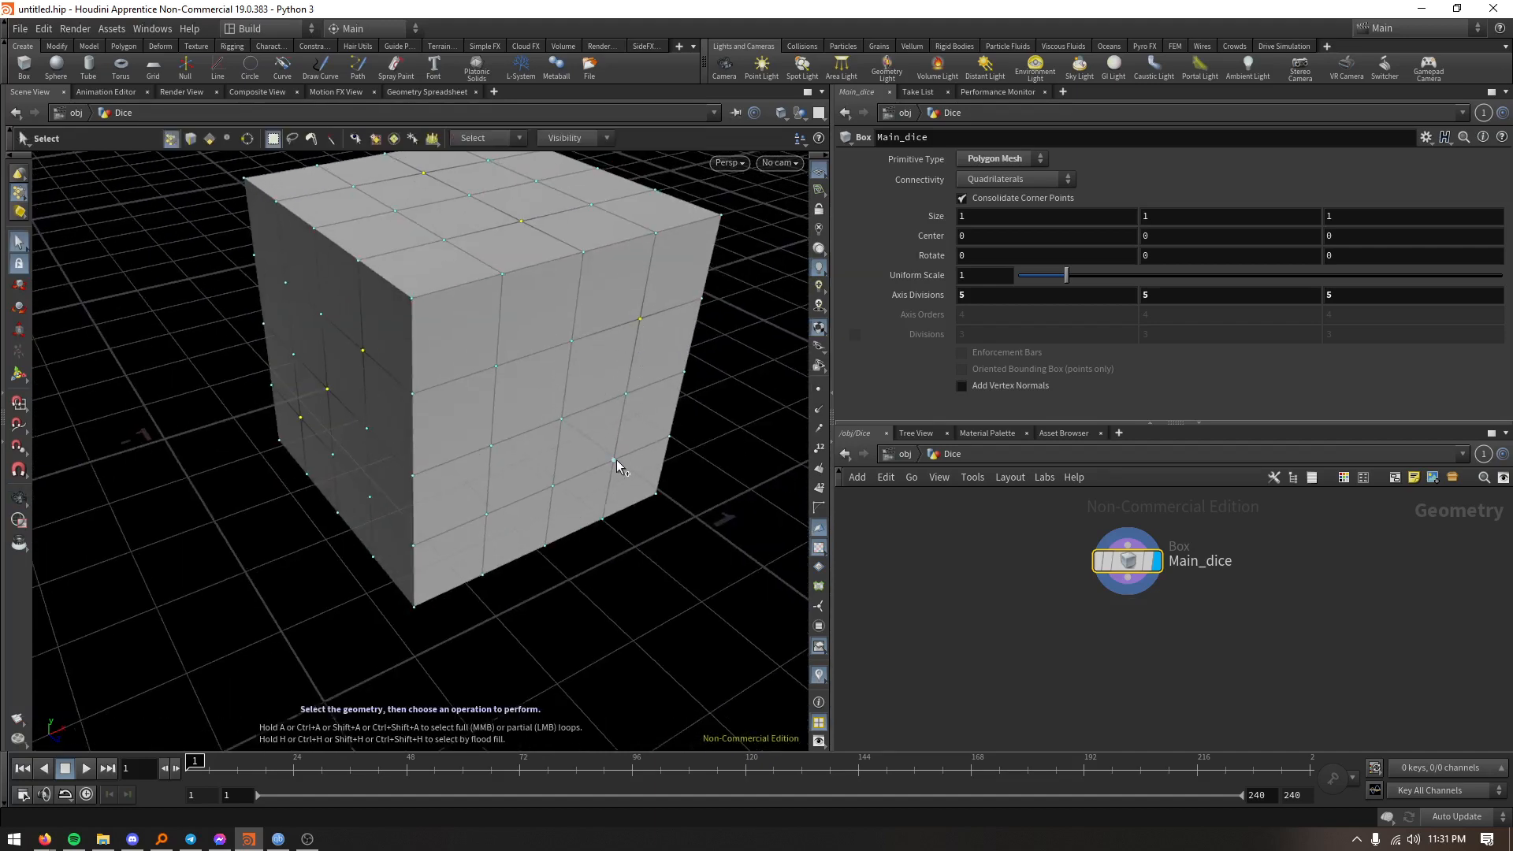
{"action": "left_click", "coordinate": [486, 514], "text": "shift"}
{"action": "left_click", "coordinate": [498, 368], "text": "shift"}
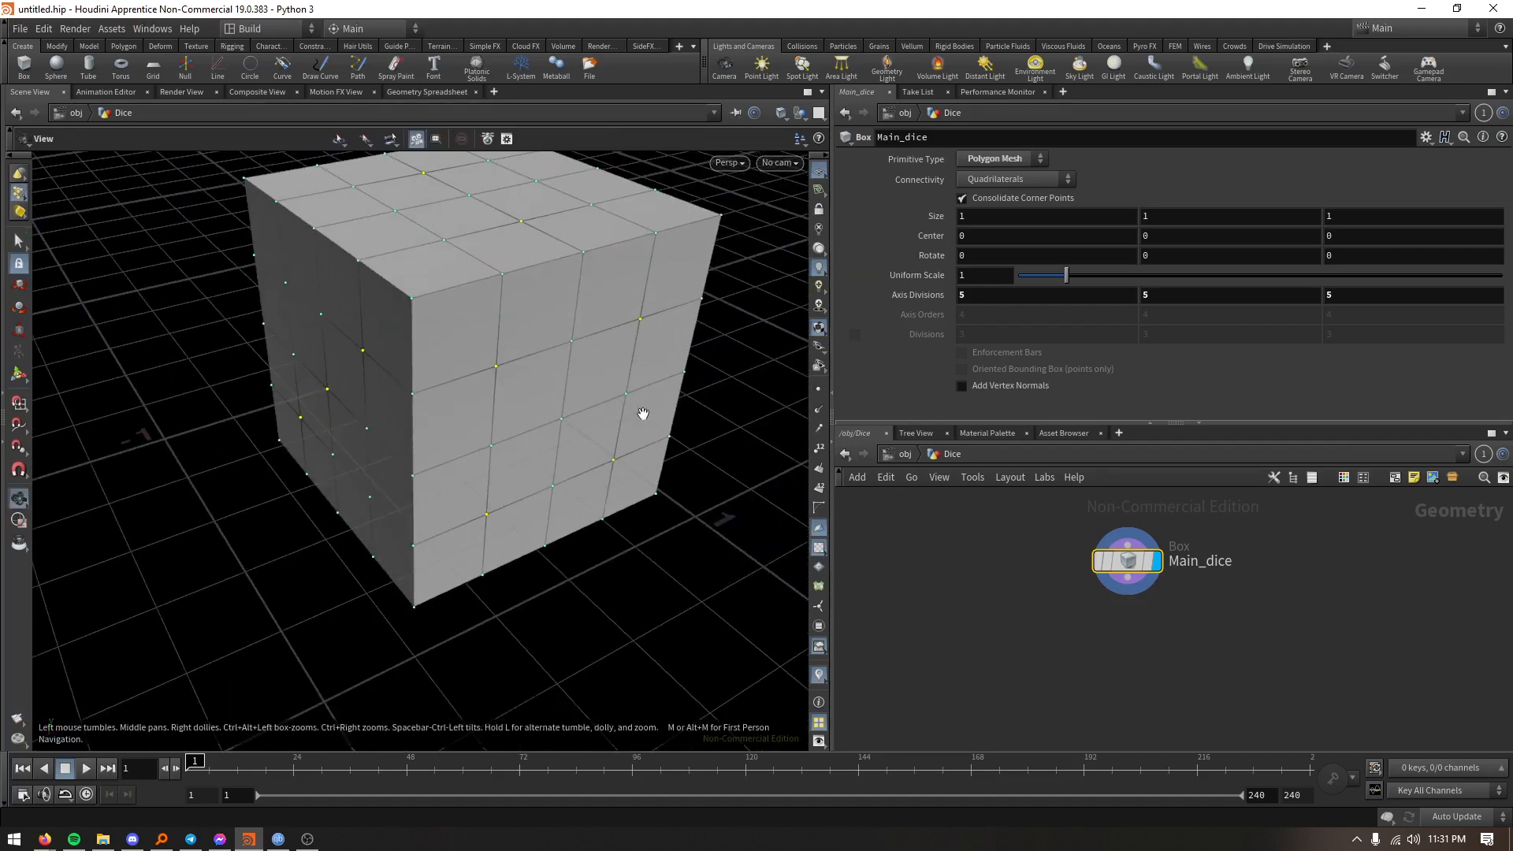
{"action": "left_click_drag", "start_coordinate": [641, 416], "coordinate": [428, 416], "text": "alt"}
{"action": "middle_click_drag", "start_coordinate": [640, 381], "coordinate": [368, 456], "text": "alt"}
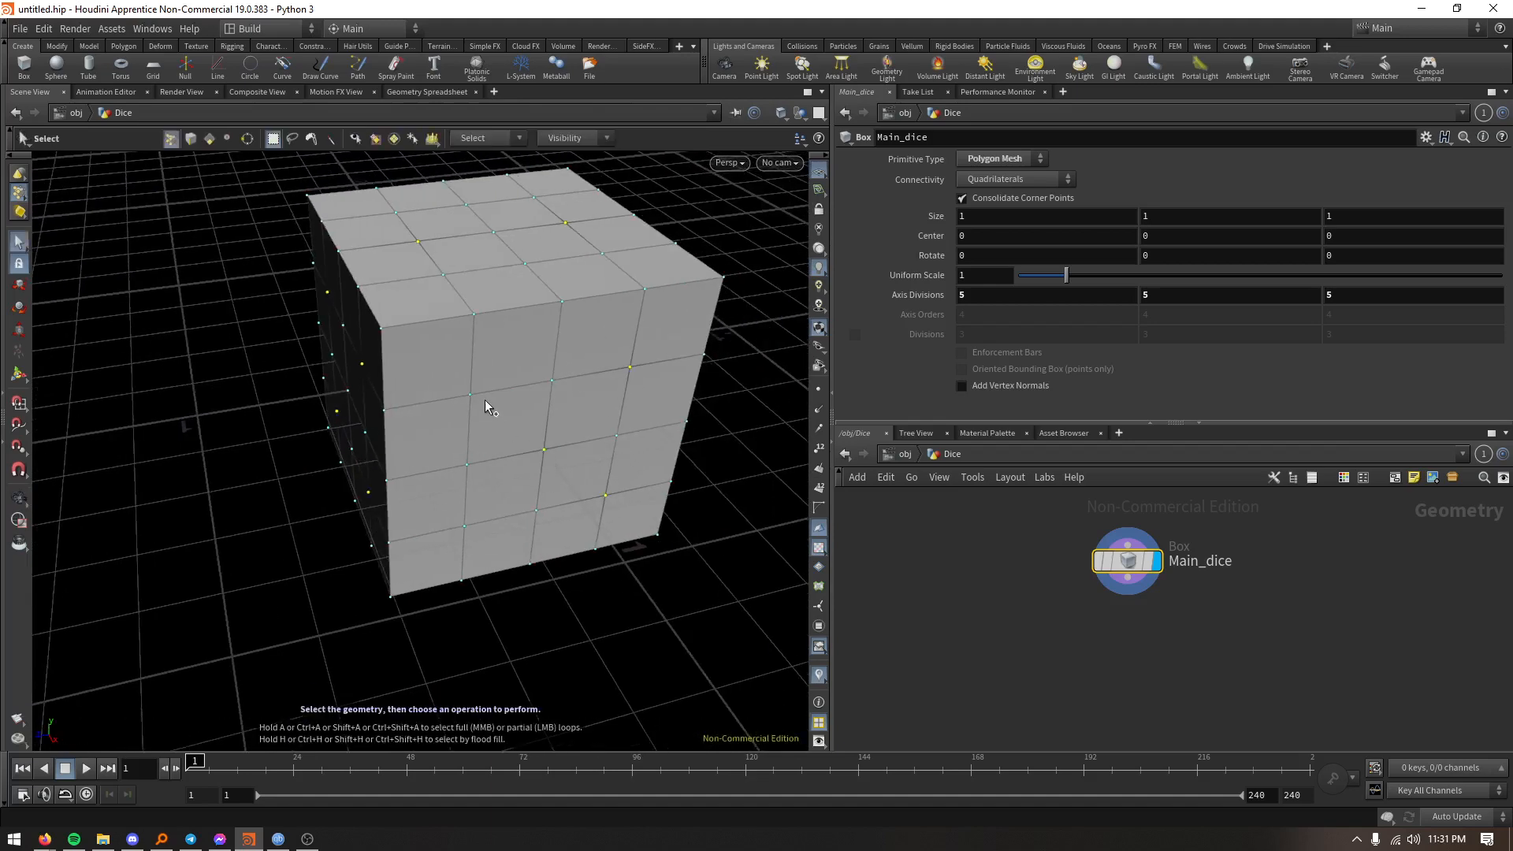
- Add six points in two rows of three on the box's bottom face to the selection
{"action": "left_click_drag", "start_coordinate": [520, 528], "coordinate": [583, 467], "text": "alt"}
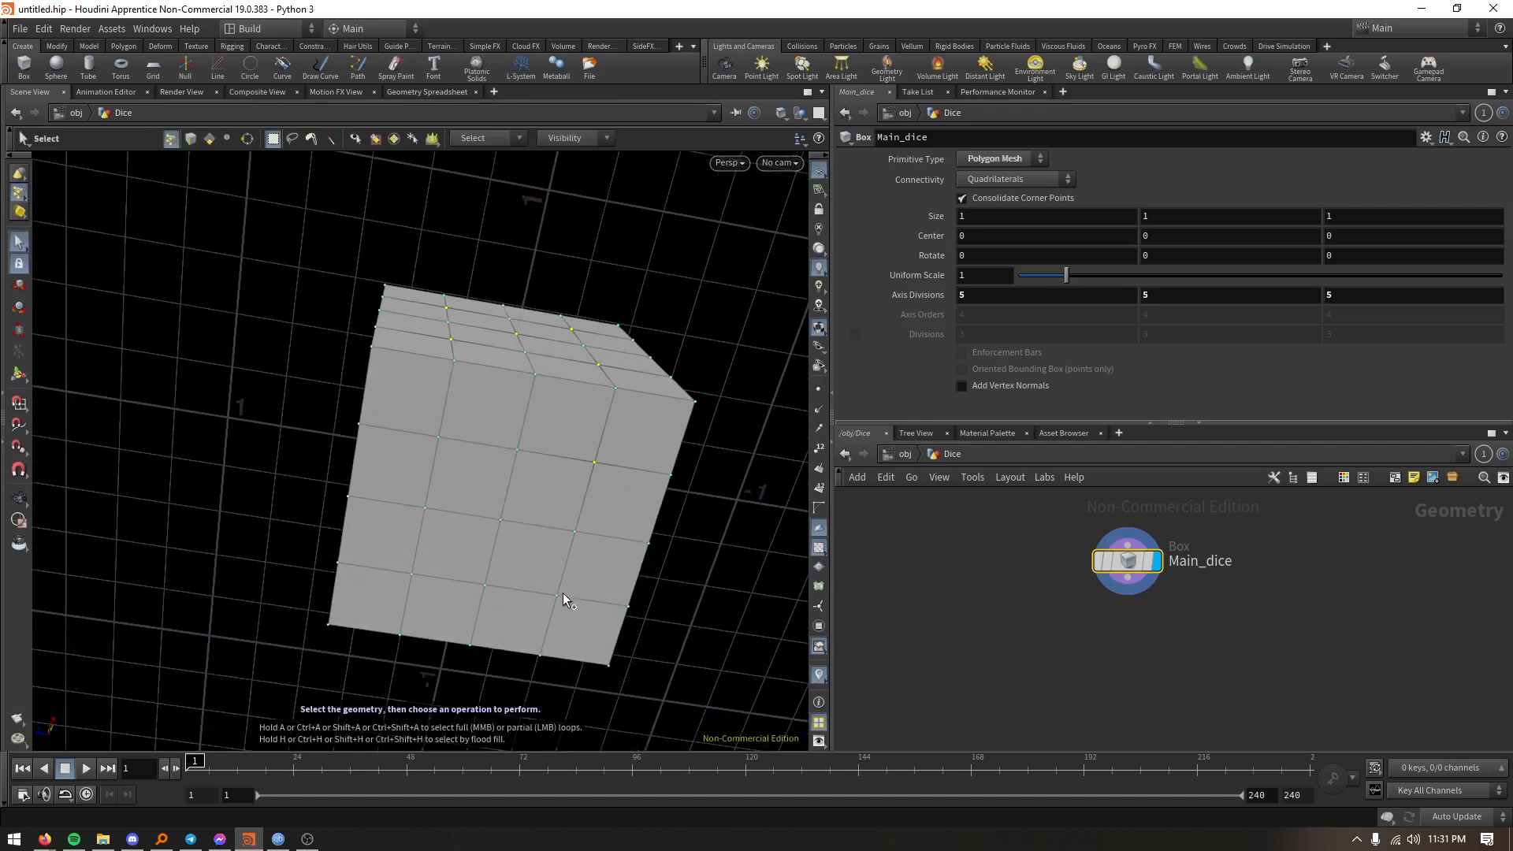
{"action": "left_click", "coordinate": [411, 574], "text": "shift"}
{"action": "left_click", "coordinate": [424, 507], "text": "shift"}
{"action": "left_click", "coordinate": [438, 436], "text": "shift"}
{"action": "key", "text": "Escape"}
{"action": "left_click_drag", "start_coordinate": [571, 550], "coordinate": [497, 517]}
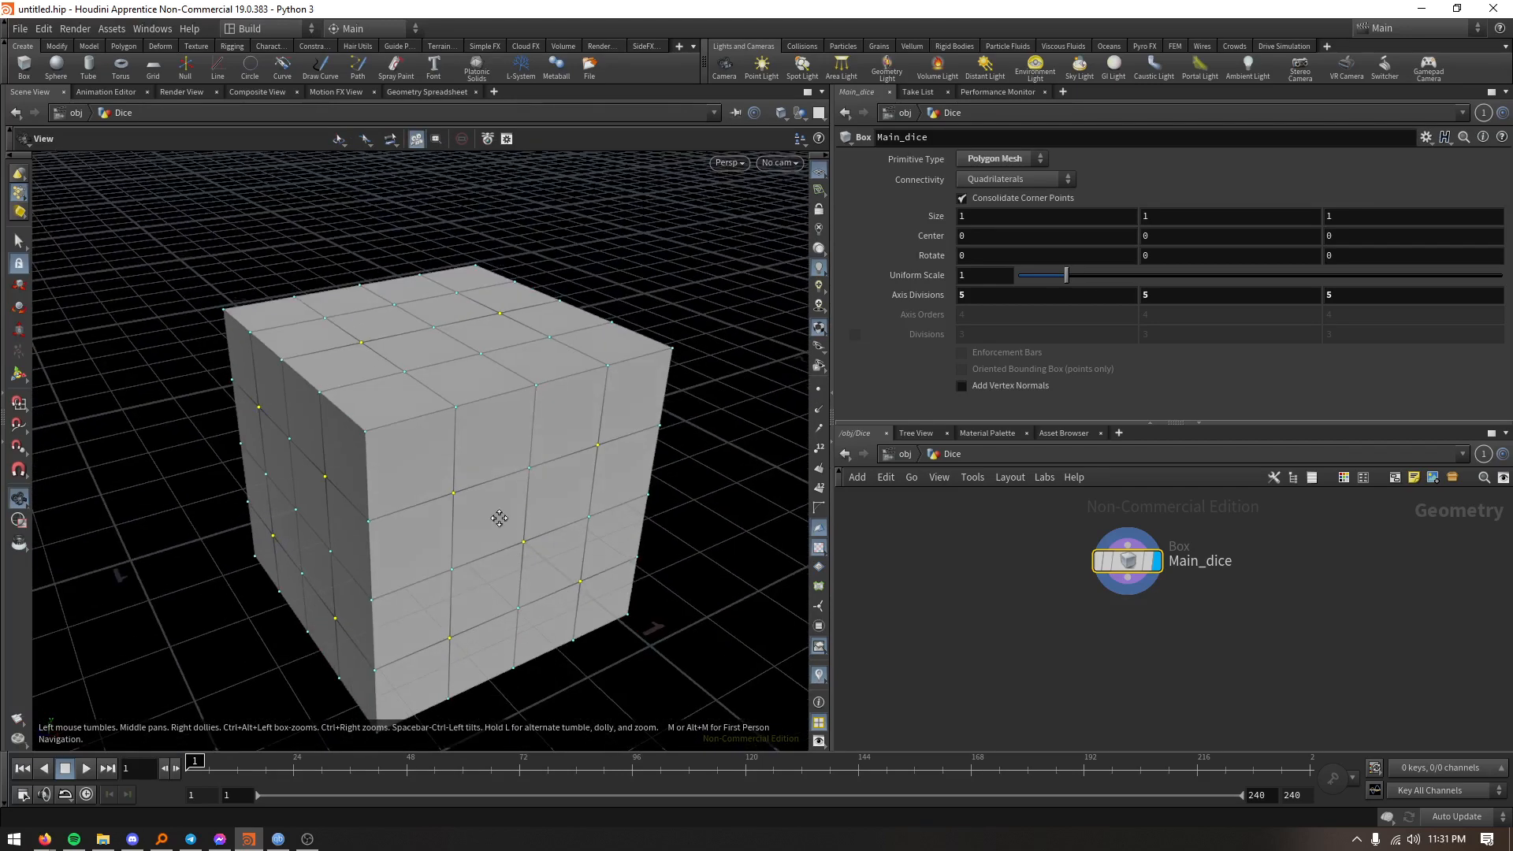
- Create a Group node from the selected pip points of the box
{"action": "key", "text": "s"}
{"action": "key", "text": "Tab"}
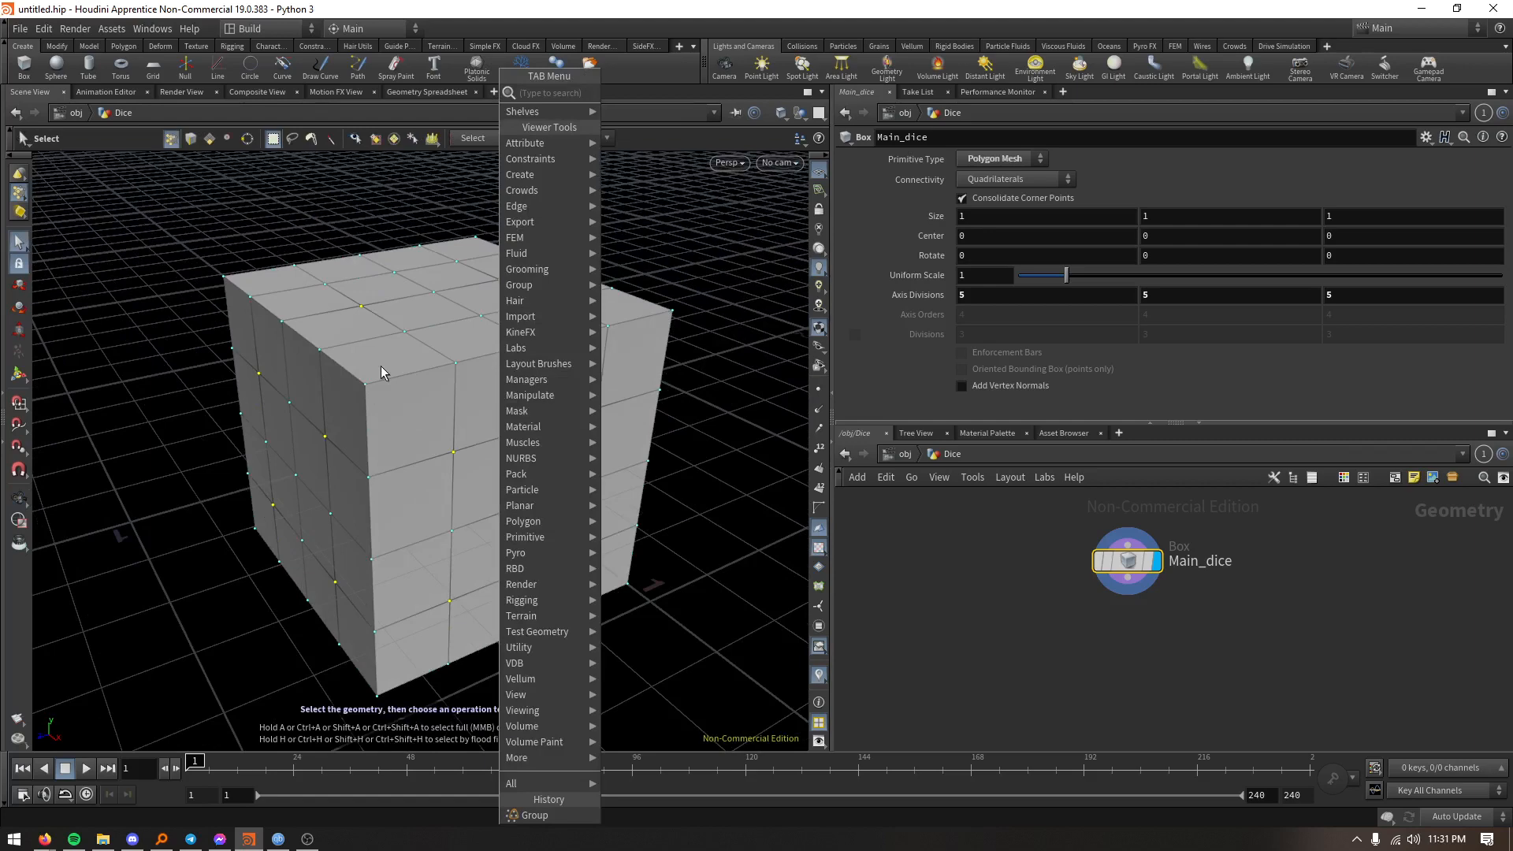
{"action": "type", "text": "gro"}
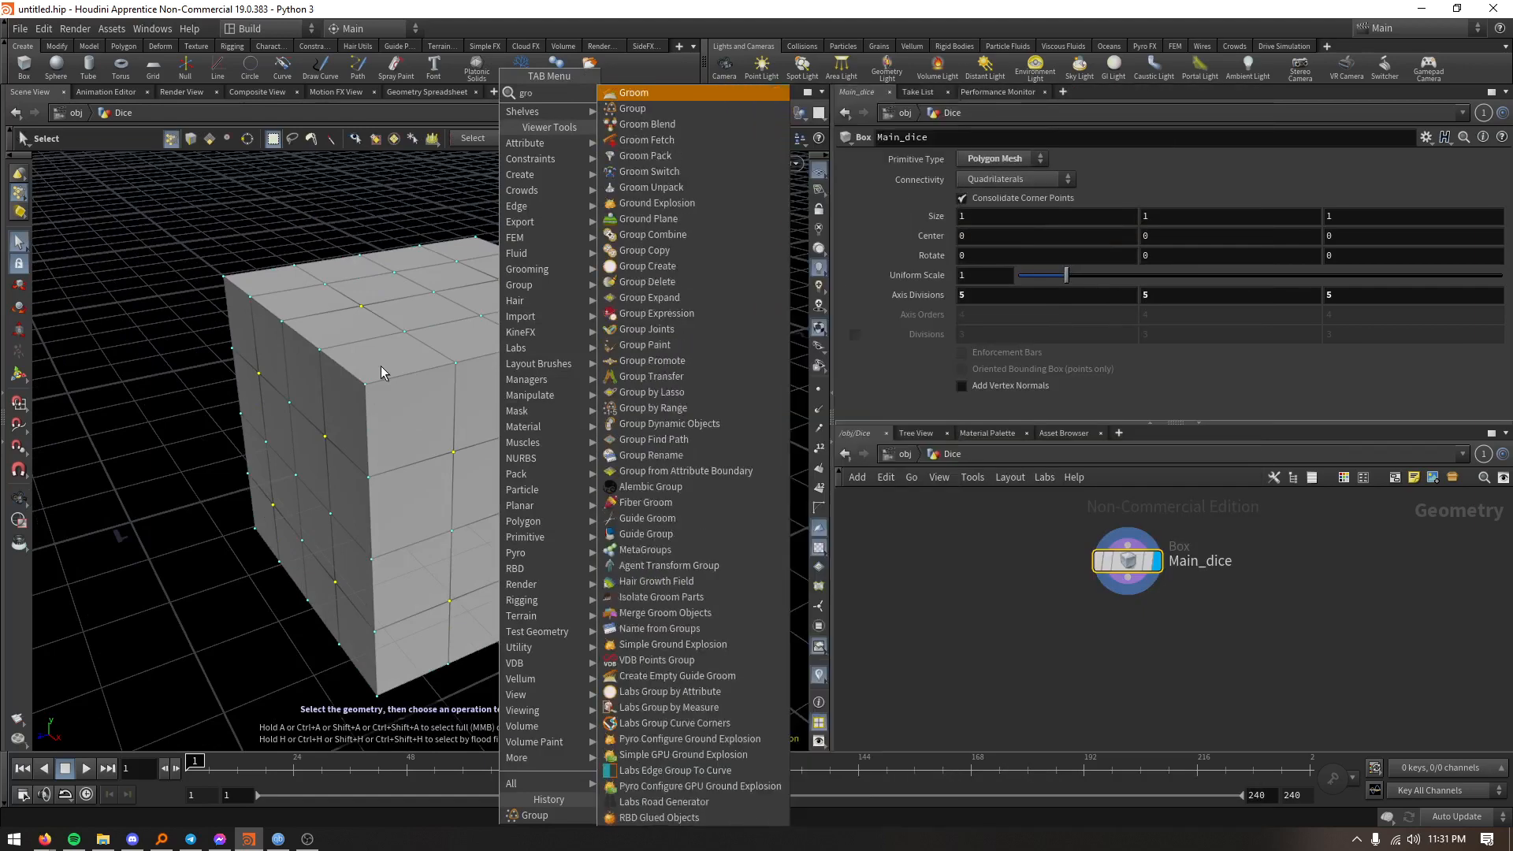
{"action": "type", "text": "p"}
{"action": "key", "text": "BackSpace"}
{"action": "key", "text": "Down"}
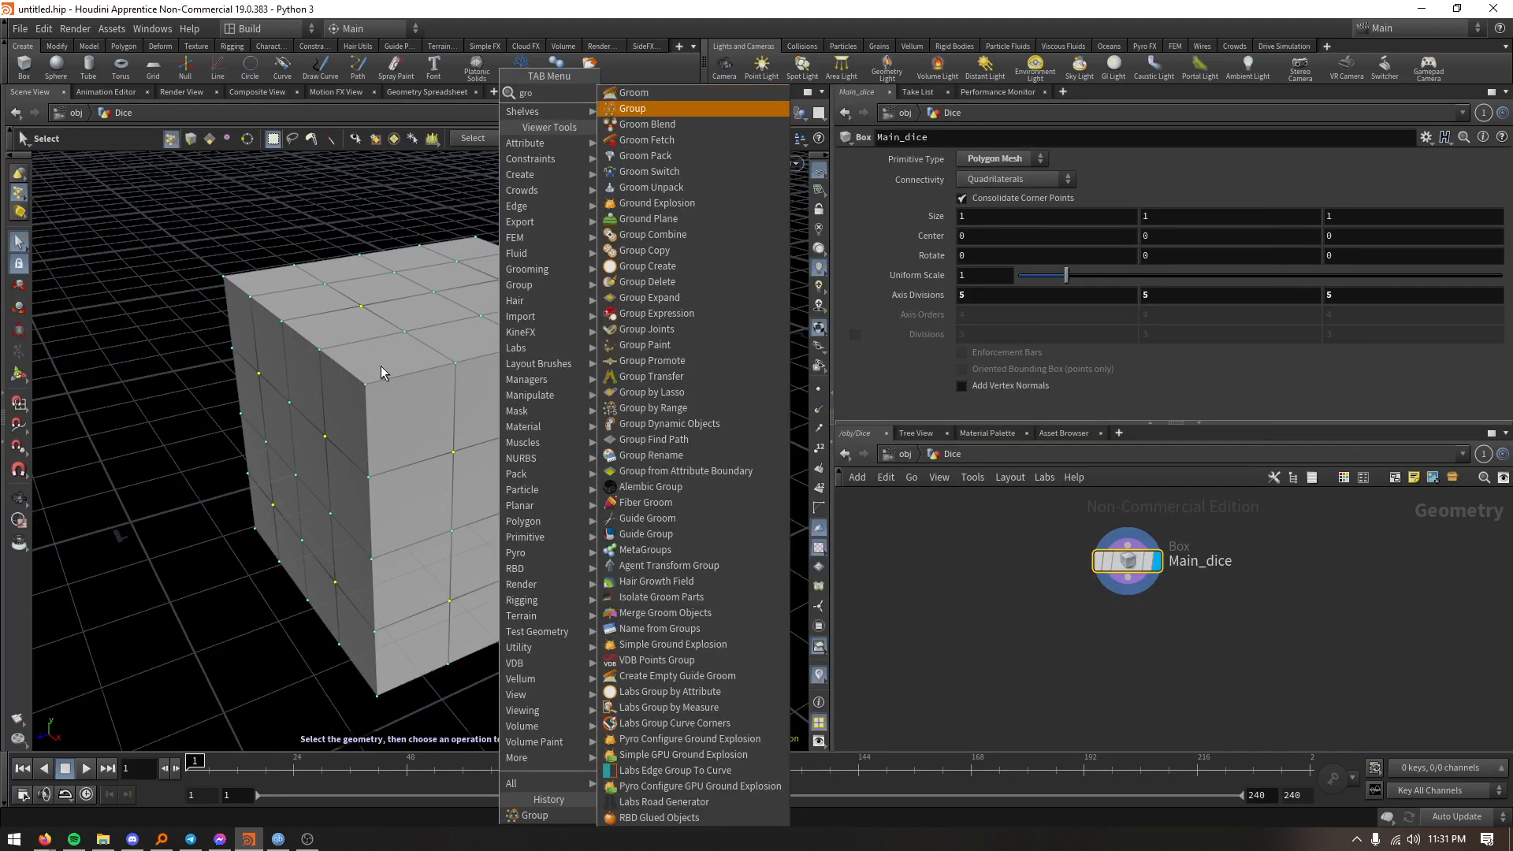
{"action": "key", "text": "Return"}
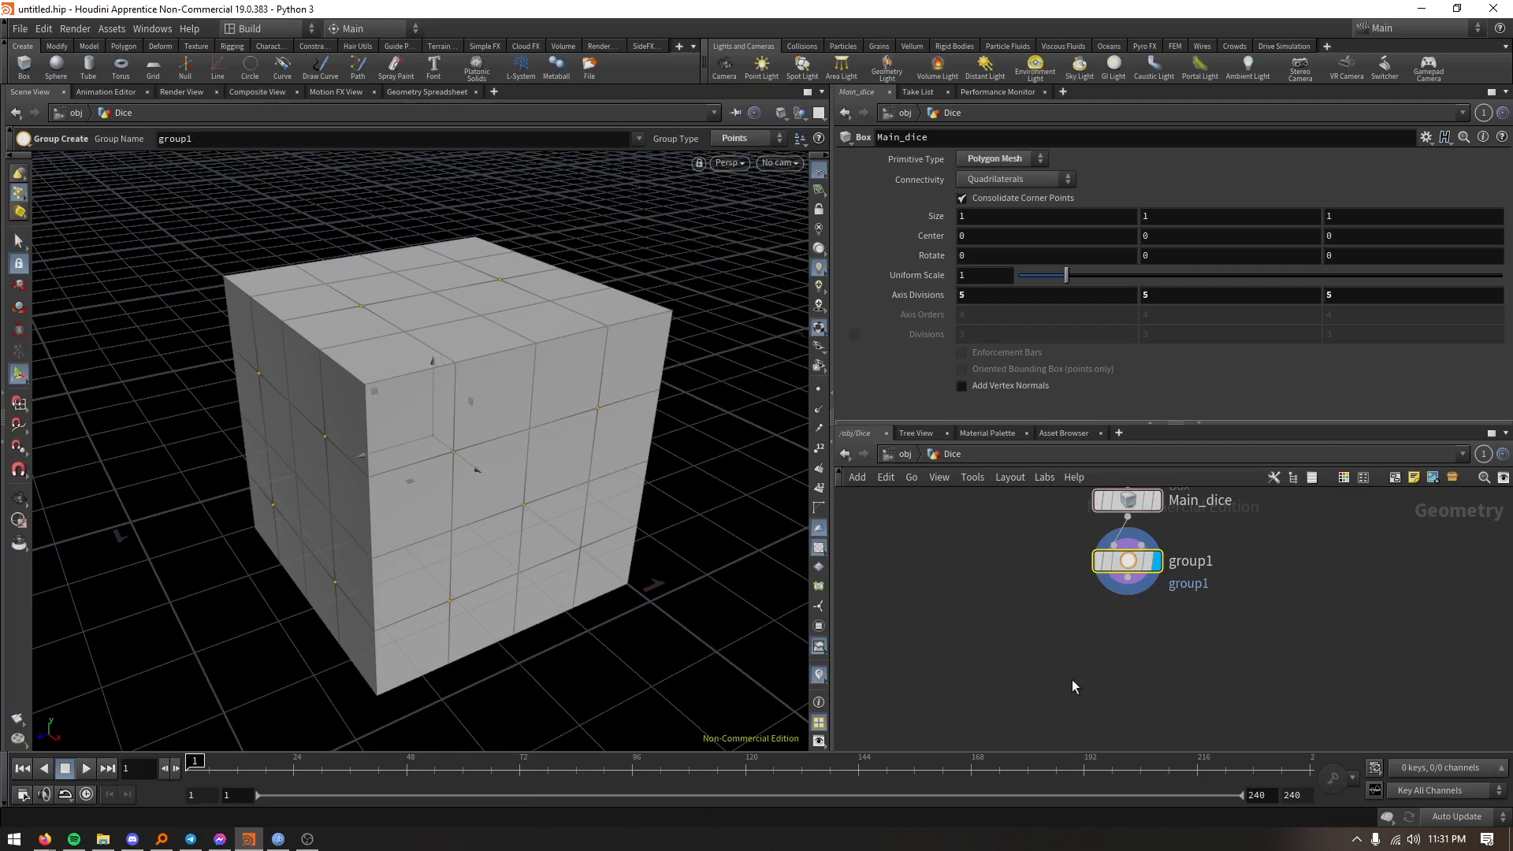
- Set the group name of the new group node to $OS
{"action": "left_click", "coordinate": [1140, 563]}
{"action": "left_click_drag", "start_coordinate": [1011, 162], "coordinate": [880, 168]}
{"action": "type", "text": "$OS"}
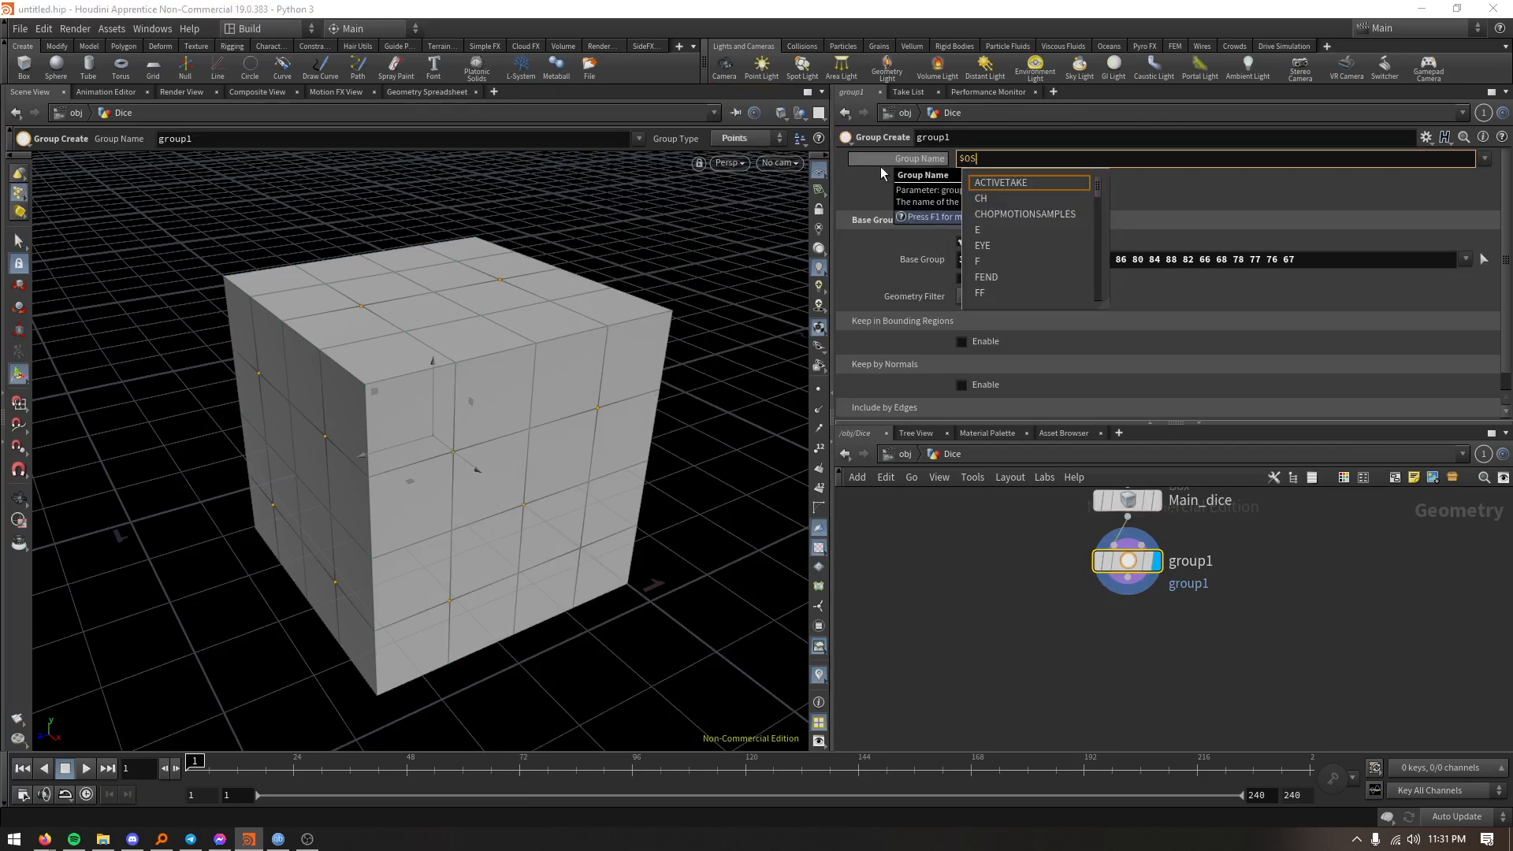
{"action": "key", "text": "Return"}
- Rename the group node as Sphere_spawn
{"action": "double_click", "coordinate": [1192, 562]}
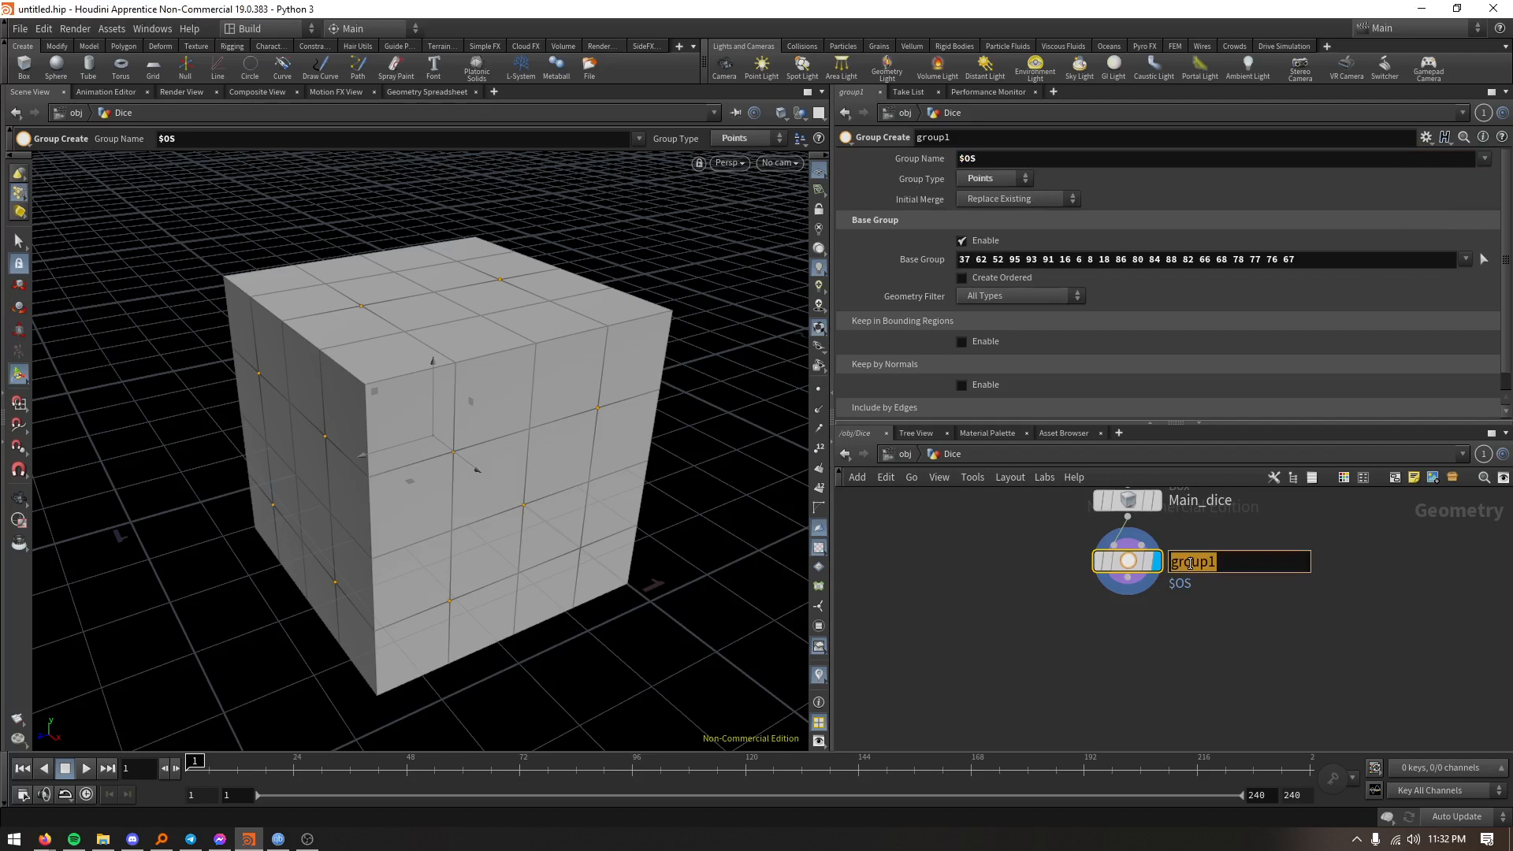
{"action": "type", "text": "Sphere_p"}
{"action": "key", "text": "BackSpace"}
{"action": "type", "text": "spawn"}
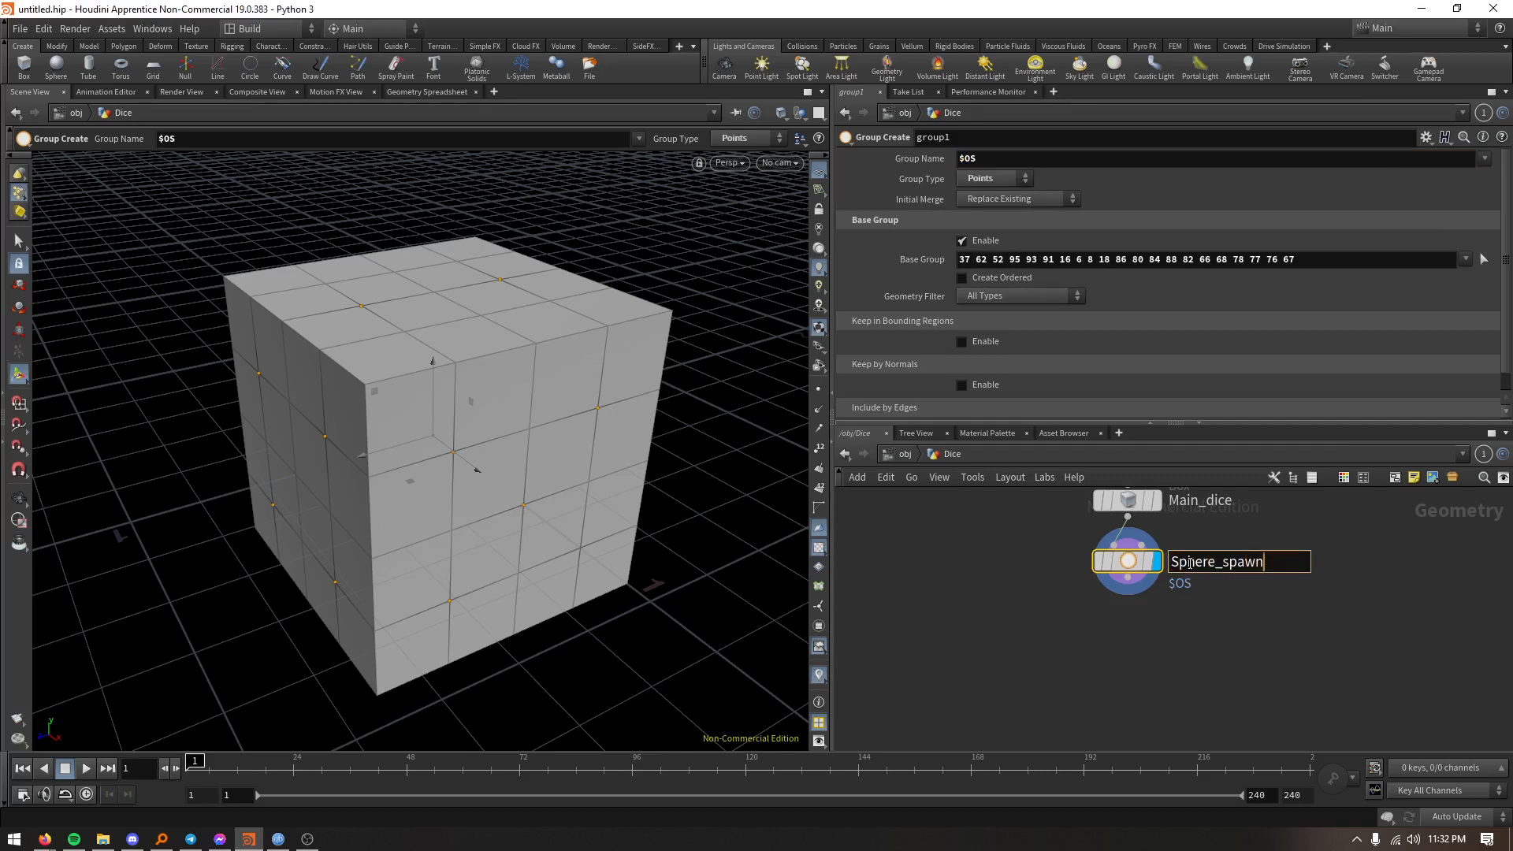
{"action": "key", "text": "Return"}
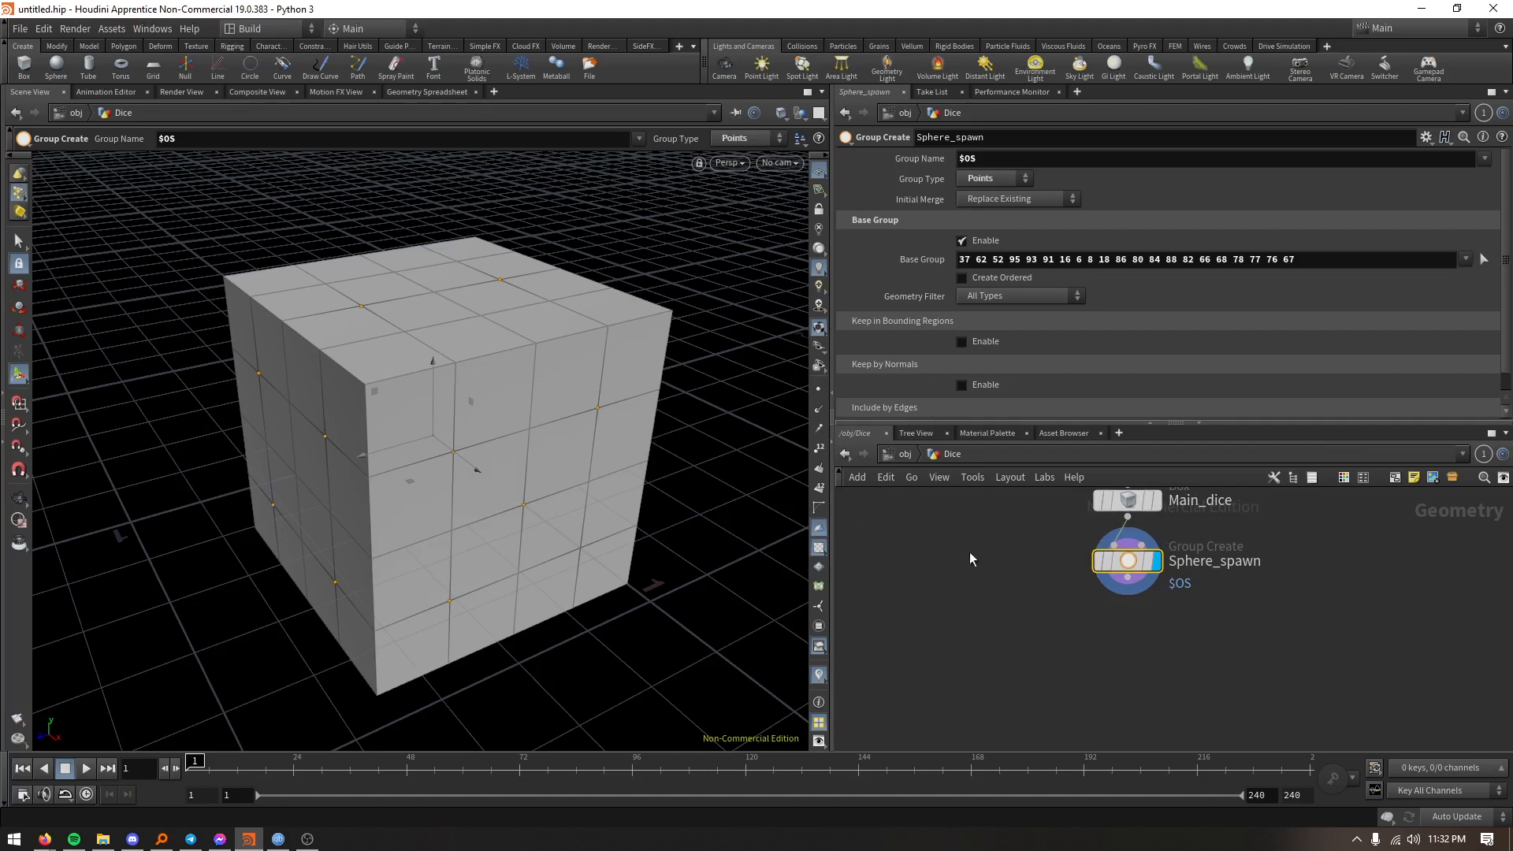
- Add a Sphere node beside the Sphere_spawn node and set its uniform scale to 0.18
{"action": "key", "text": "Tab"}
{"action": "type", "text": "s"}
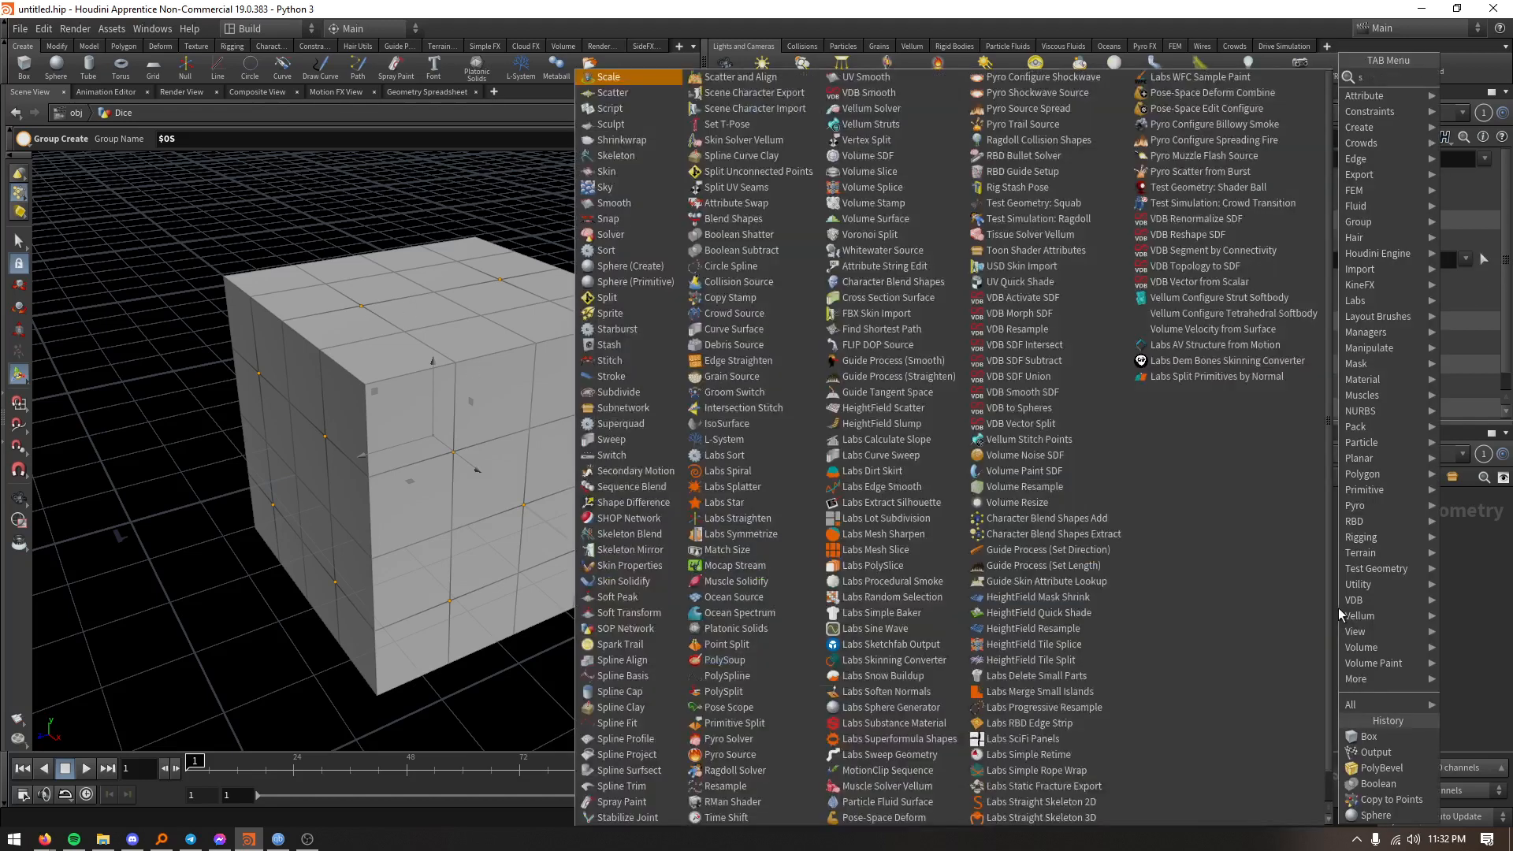
{"action": "type", "text": "phere"}
{"action": "key", "text": "Return"}
{"action": "left_click", "coordinate": [1338, 607]}
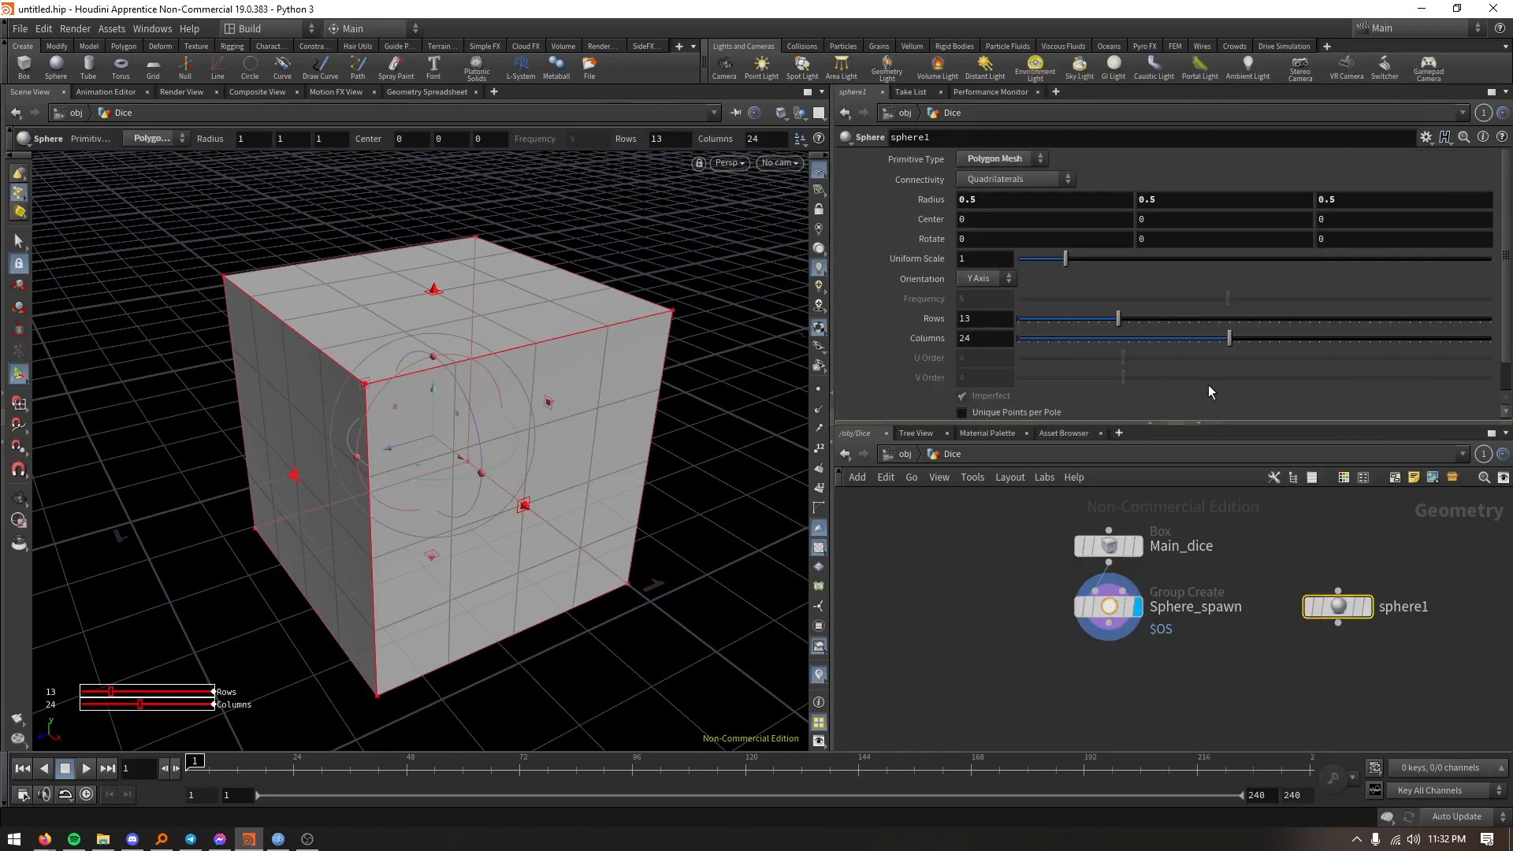
{"action": "left_click_drag", "start_coordinate": [1065, 259], "coordinate": [1028, 265]}
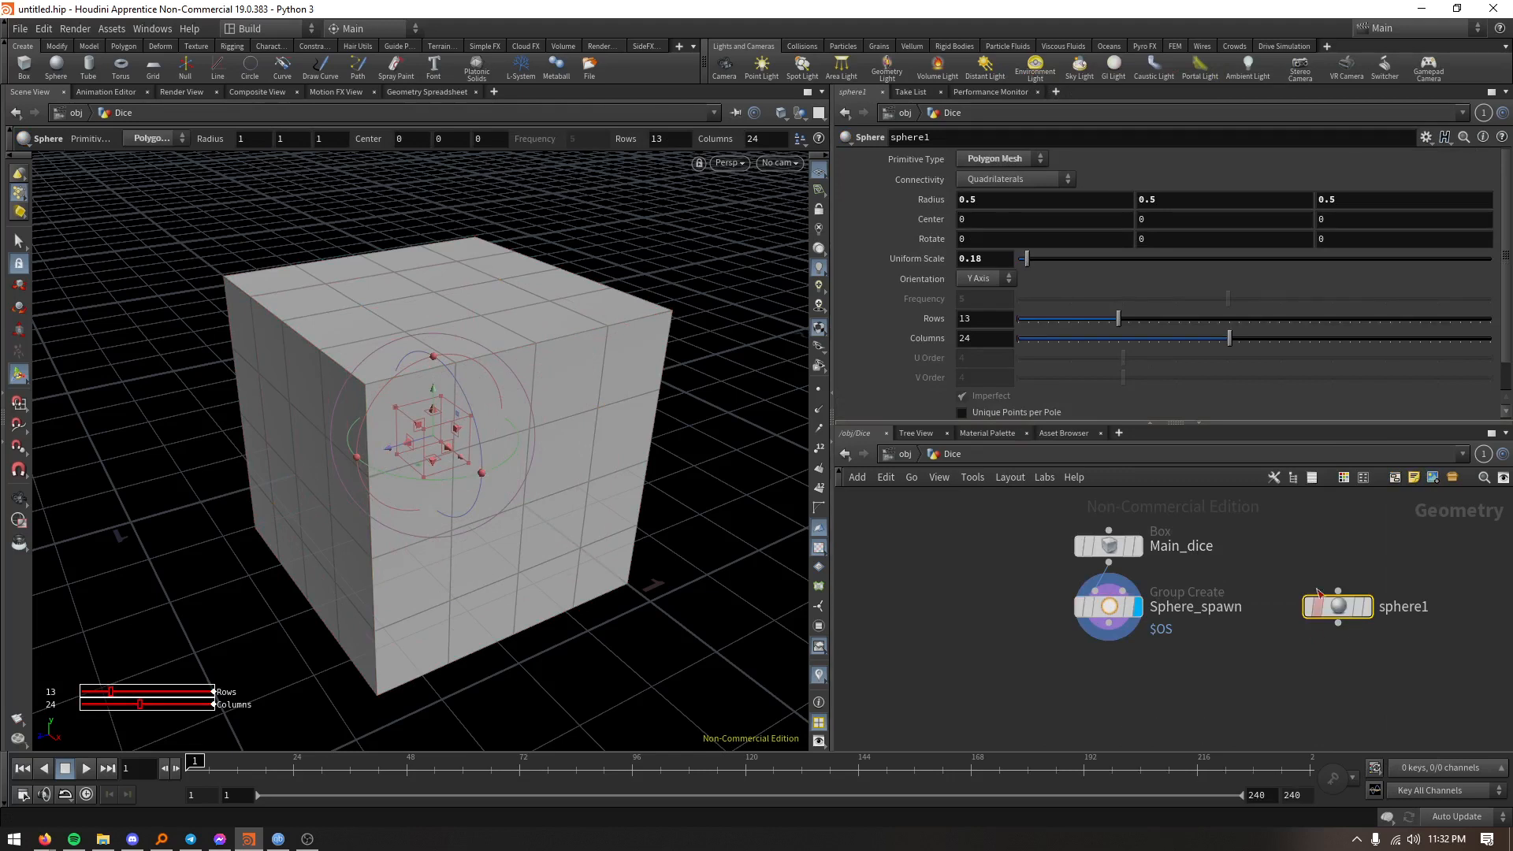
- Make the sphere node the displayed geometry and bring the small sphere into close view
{"action": "left_click", "coordinate": [1367, 606]}
{"action": "right_click_drag", "start_coordinate": [458, 468], "coordinate": [367, 118], "text": "alt"}
{"action": "right_click_drag", "start_coordinate": [351, 446], "coordinate": [347, 157], "text": "alt"}
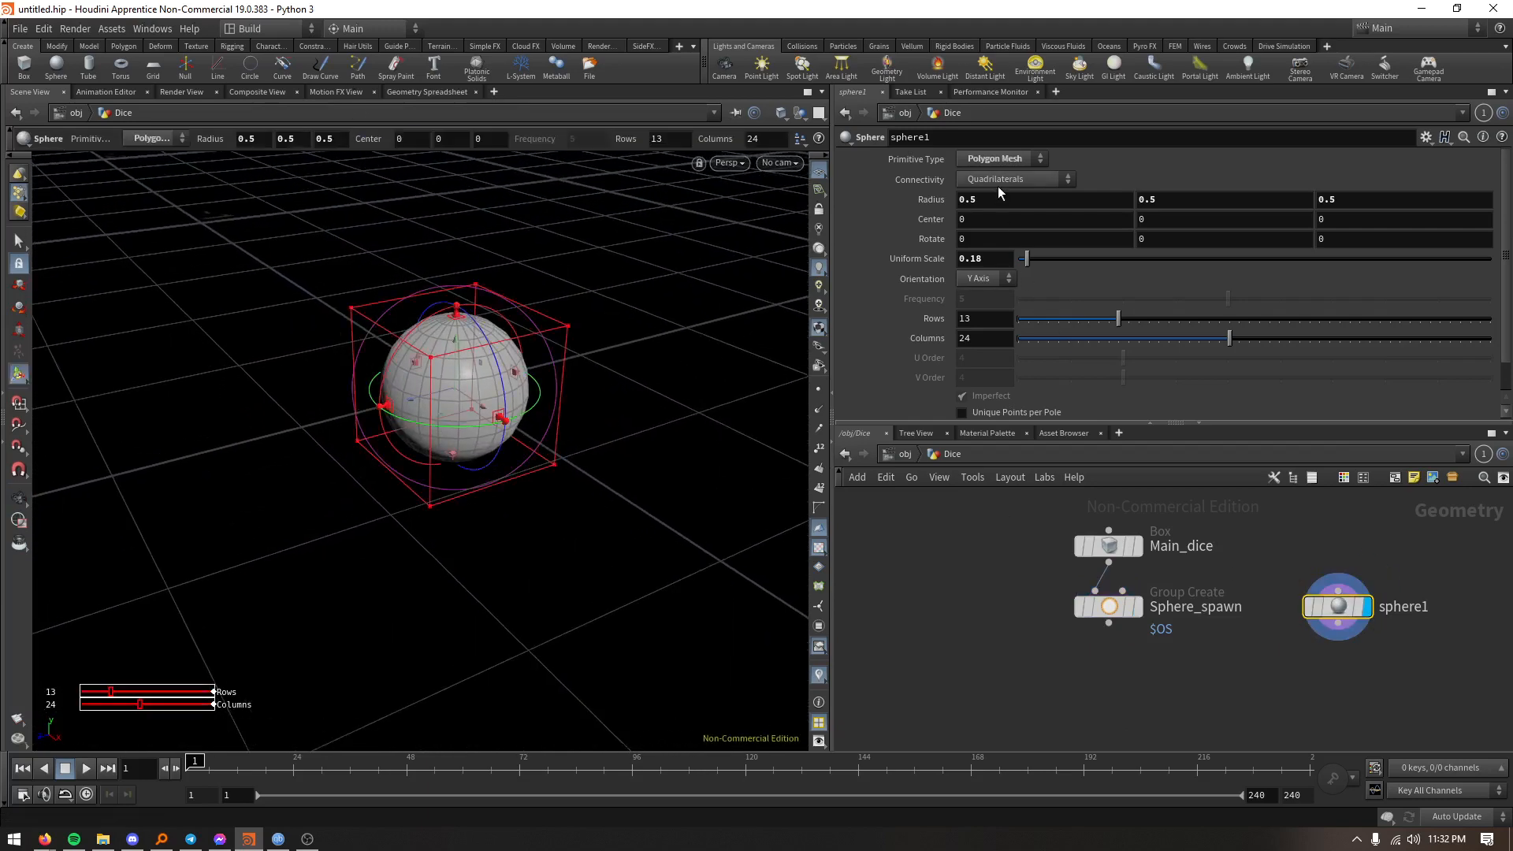
{"action": "left_click", "coordinate": [996, 159]}
{"action": "left_click", "coordinate": [997, 159]}
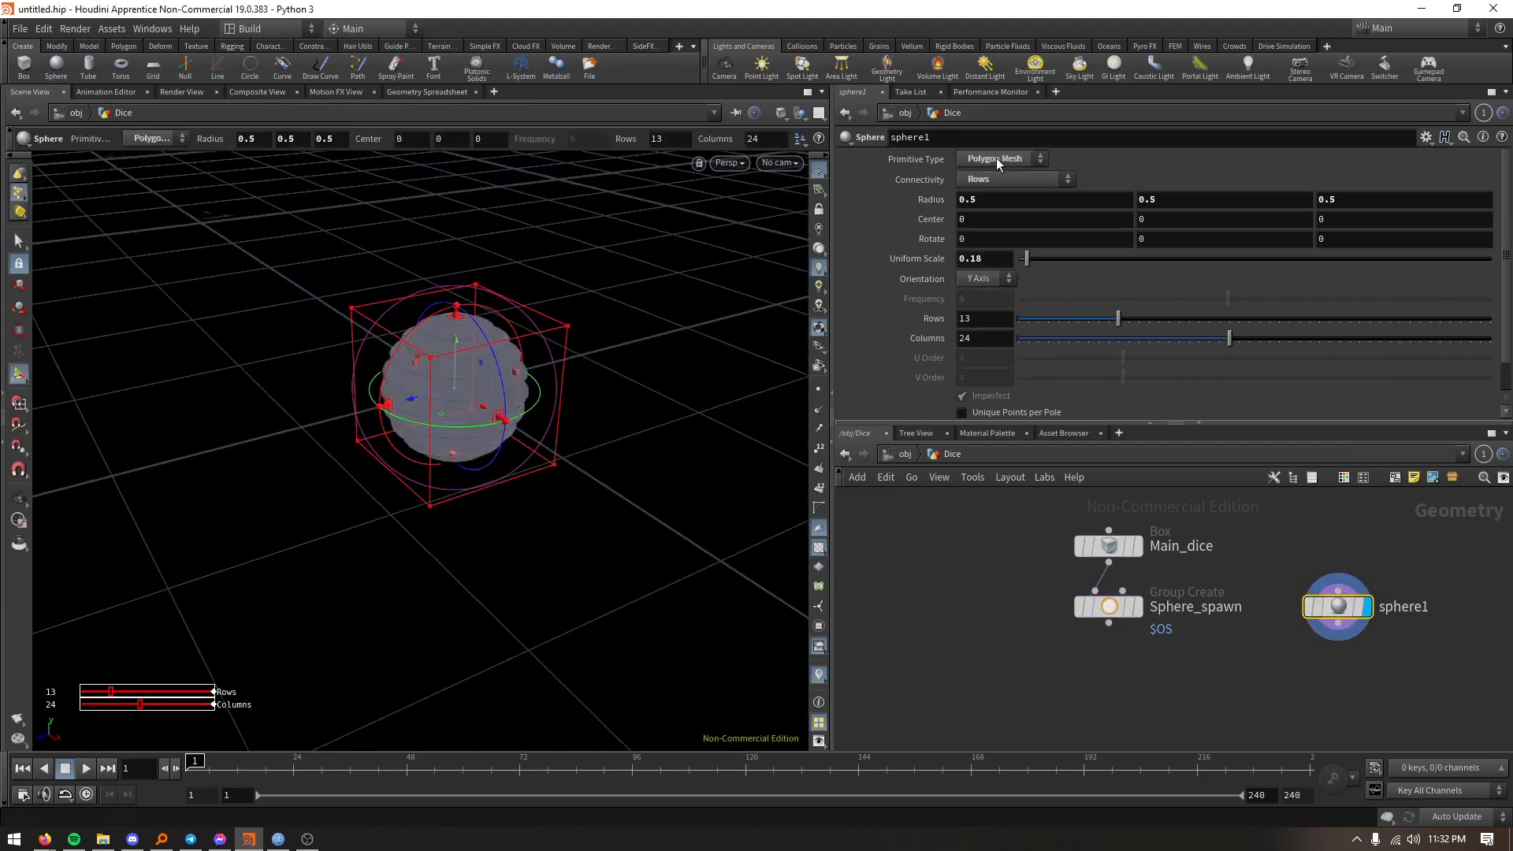
{"action": "left_click", "coordinate": [997, 180]}
{"action": "left_click", "coordinate": [993, 258]}
{"action": "left_click", "coordinate": [992, 181]}
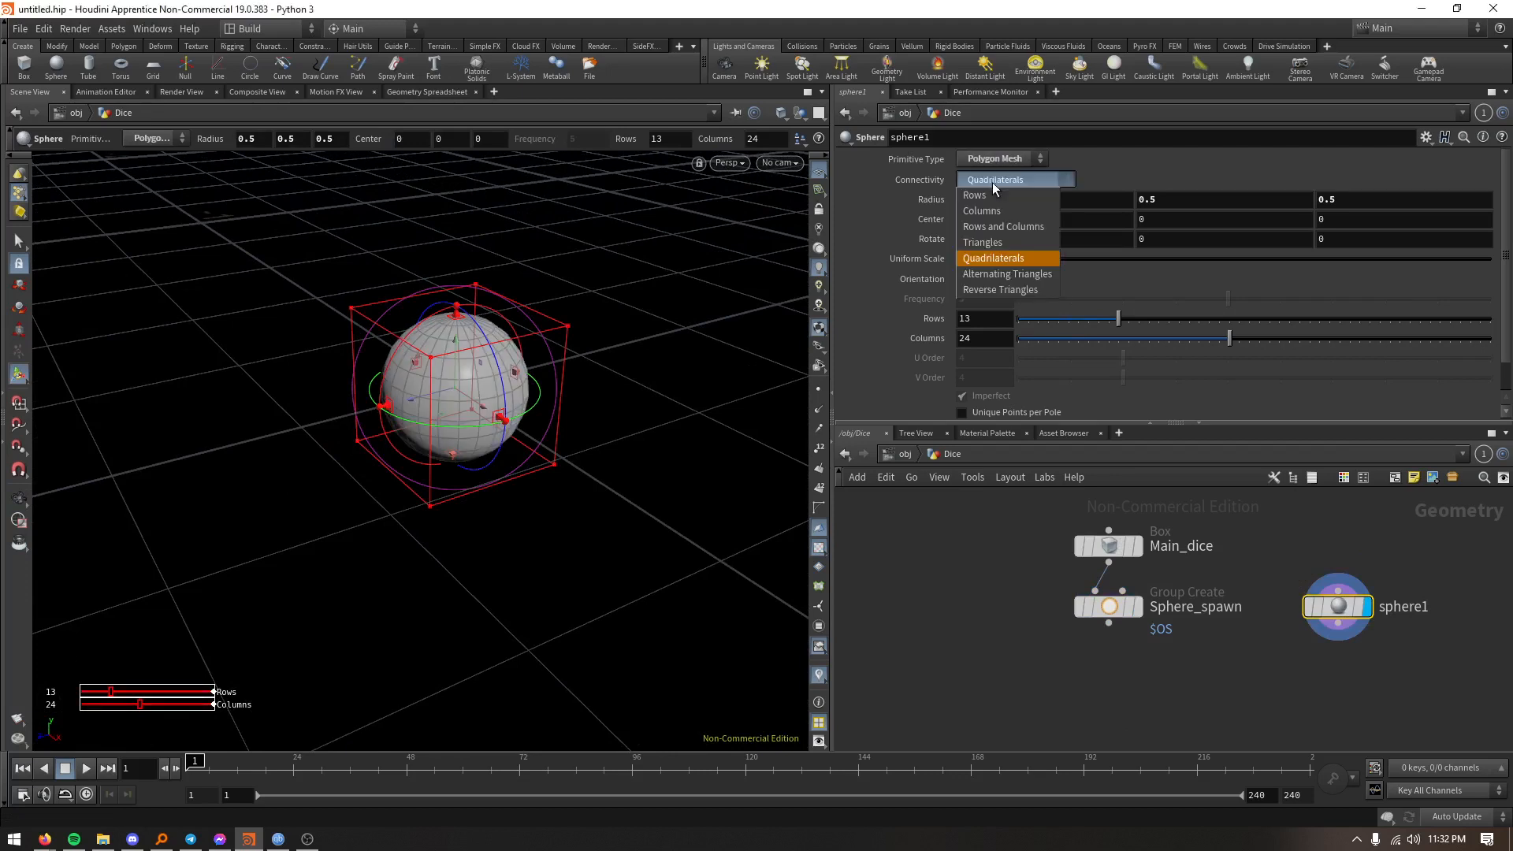
{"action": "left_click", "coordinate": [991, 183]}
- Set the sphere's primitive type to Polygon and its frequency to 3
{"action": "left_click", "coordinate": [993, 161]}
{"action": "left_click", "coordinate": [993, 194]}
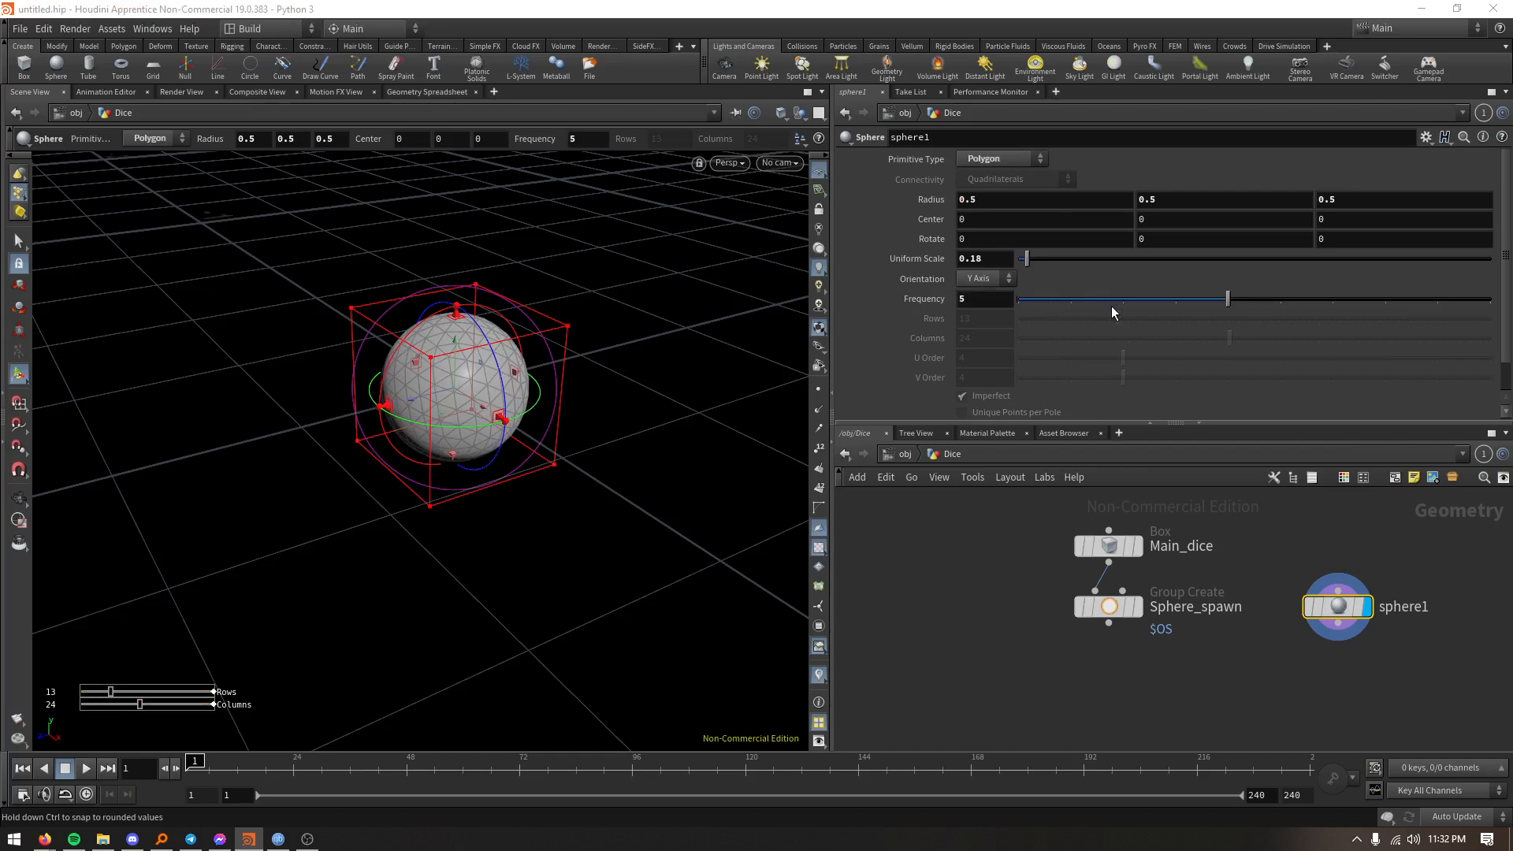
{"action": "mouse_move", "coordinate": [1120, 298]}
{"action": "left_mouse_down"}
{"action": "mouse_move", "coordinate": [1086, 299]}
{"action": "mouse_move", "coordinate": [1120, 298]}
{"action": "left_mouse_up"}
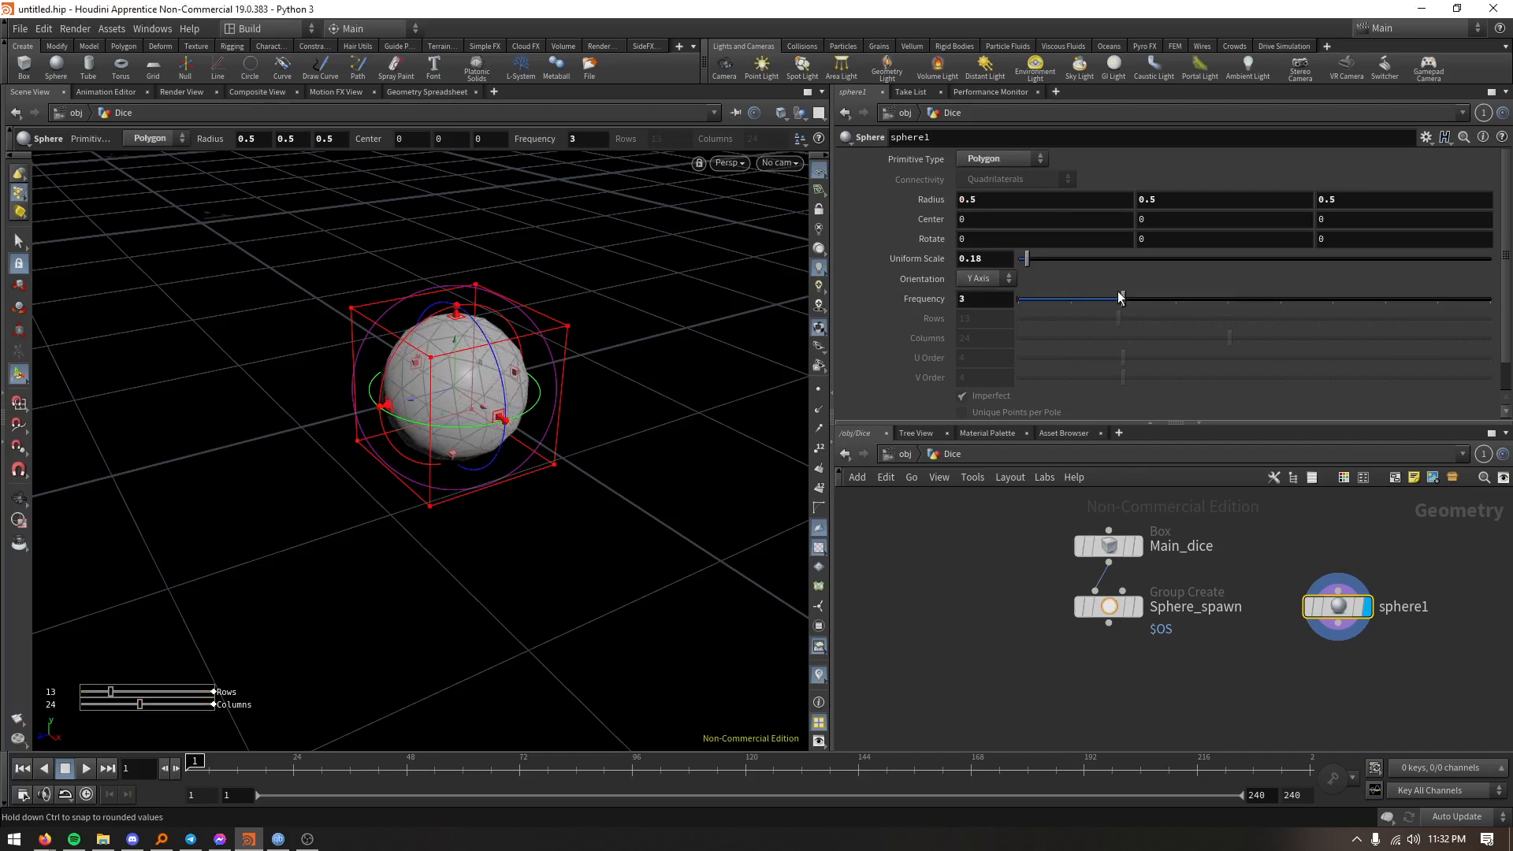
- Add a Copy to Points node below Sphere_spawn, with the sphere as its source geometry and Sphere_spawn supplying the target points
{"action": "right_click_drag", "start_coordinate": [607, 402], "coordinate": [535, 764], "text": "alt"}
{"action": "right_click_drag", "start_coordinate": [573, 497], "coordinate": [594, 642], "text": "alt"}
{"action": "left_click_drag", "start_coordinate": [594, 642], "coordinate": [659, 618], "text": "alt"}
{"action": "key", "text": "Tab"}
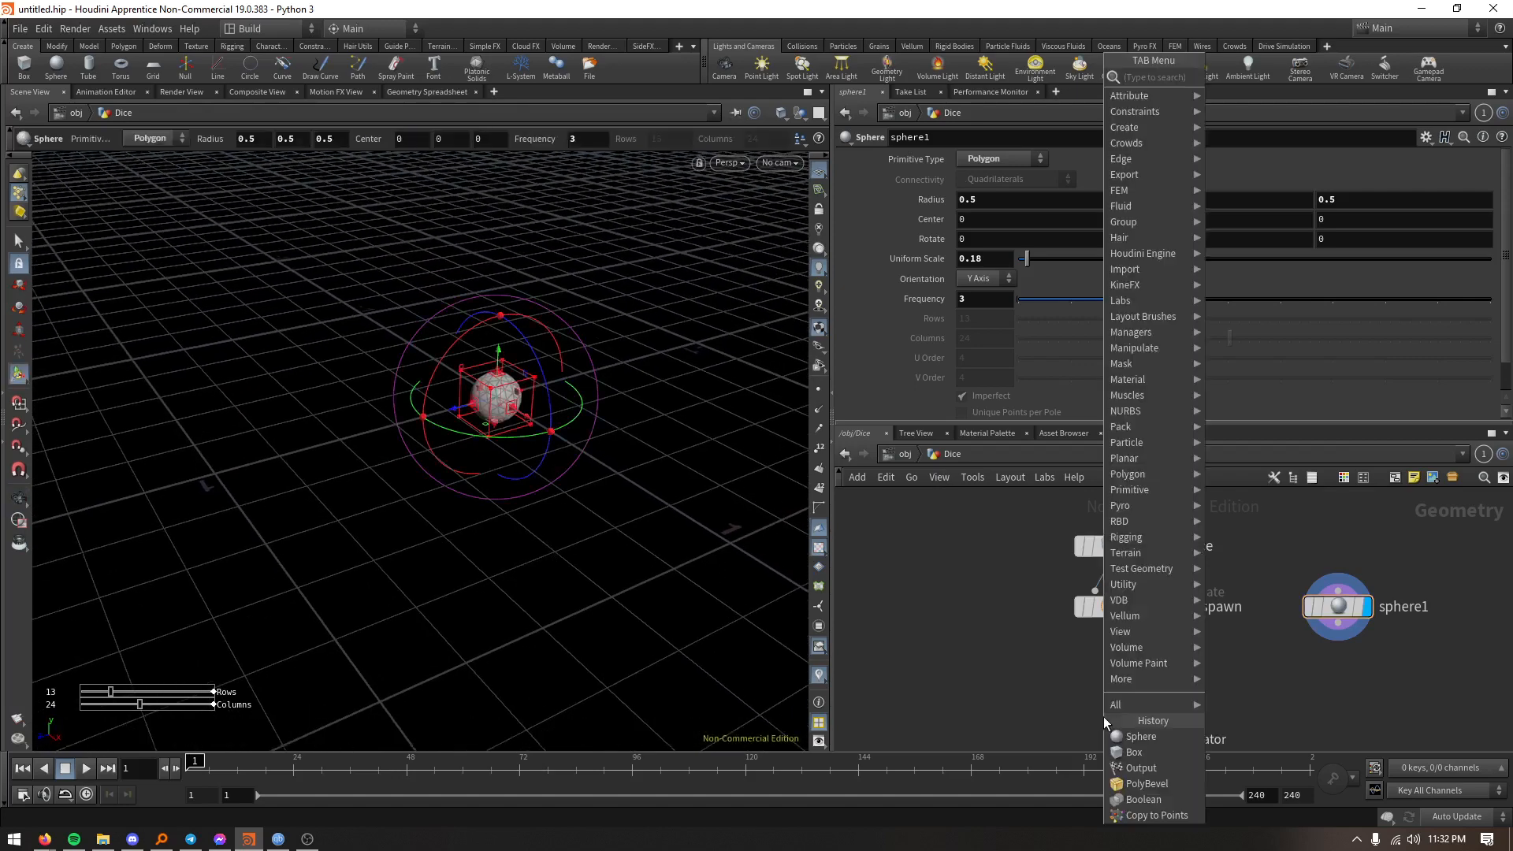
{"action": "type", "text": "copy to"}
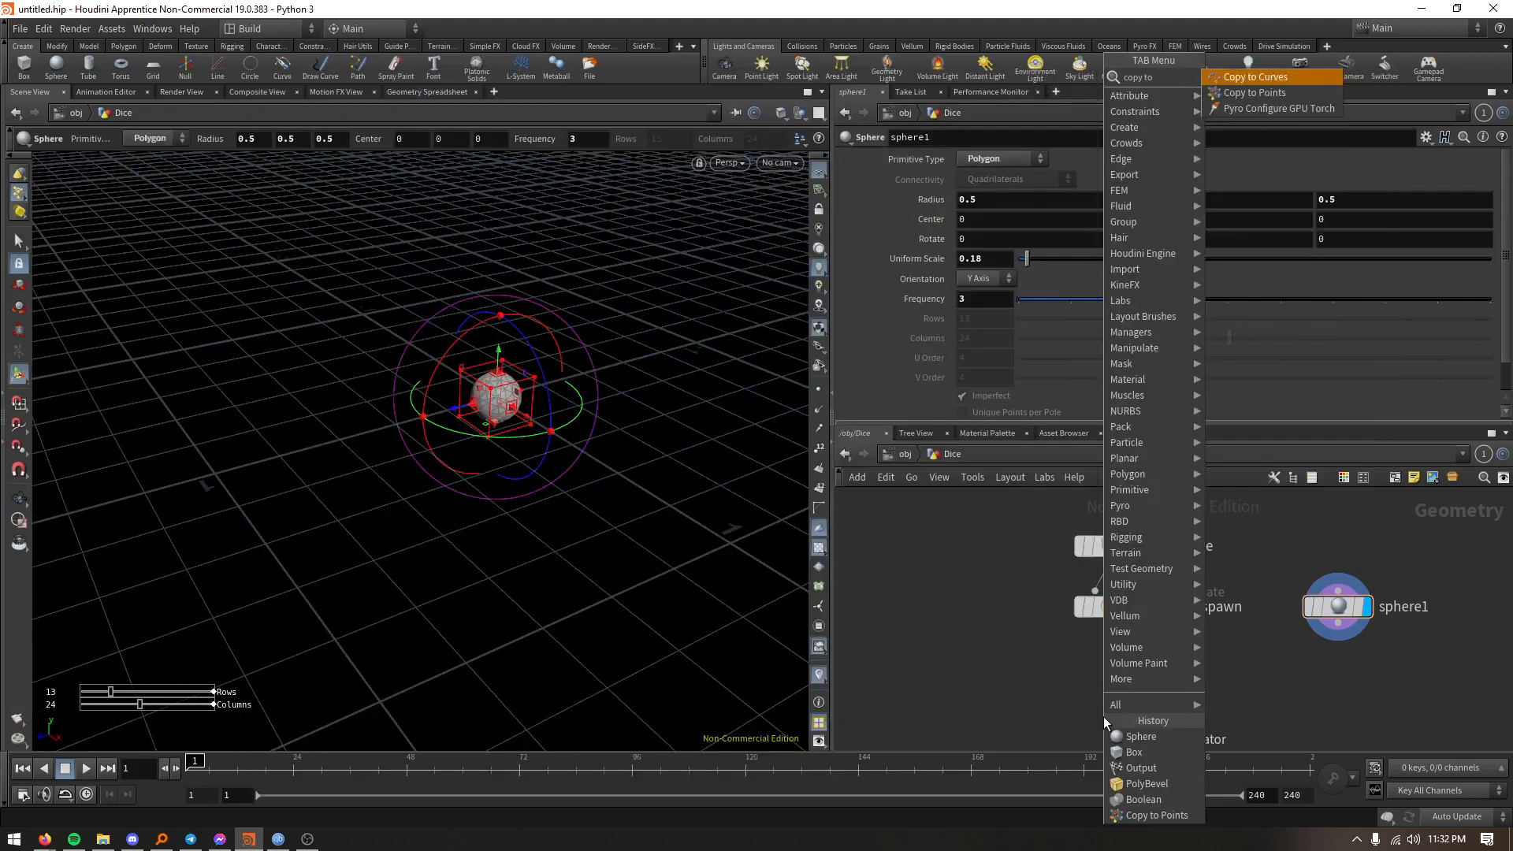
{"action": "key", "text": "Down"}
{"action": "key", "text": "Return"}
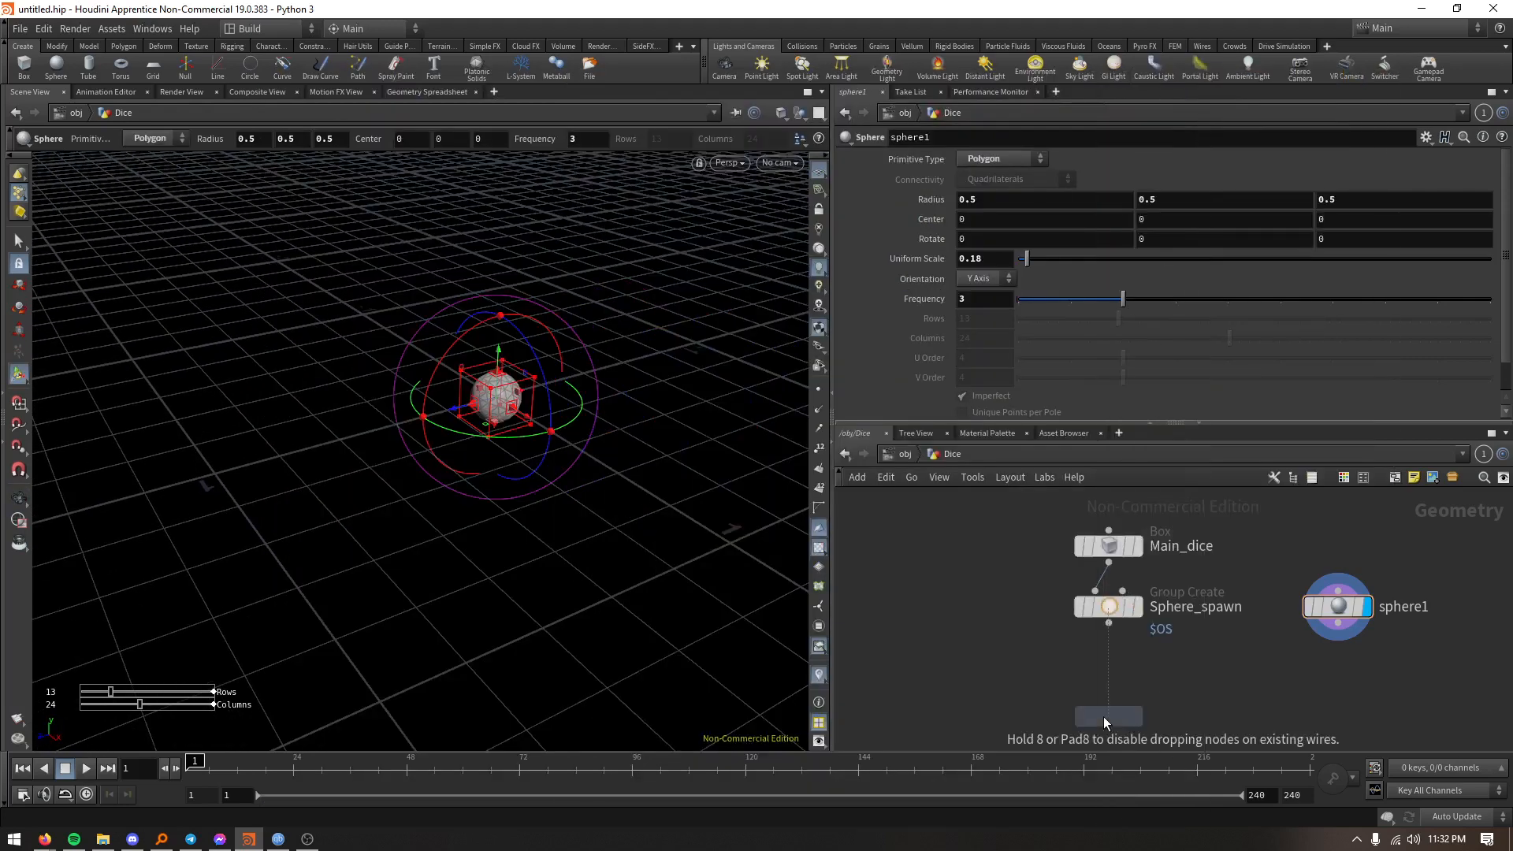
{"action": "left_click", "coordinate": [1104, 718]}
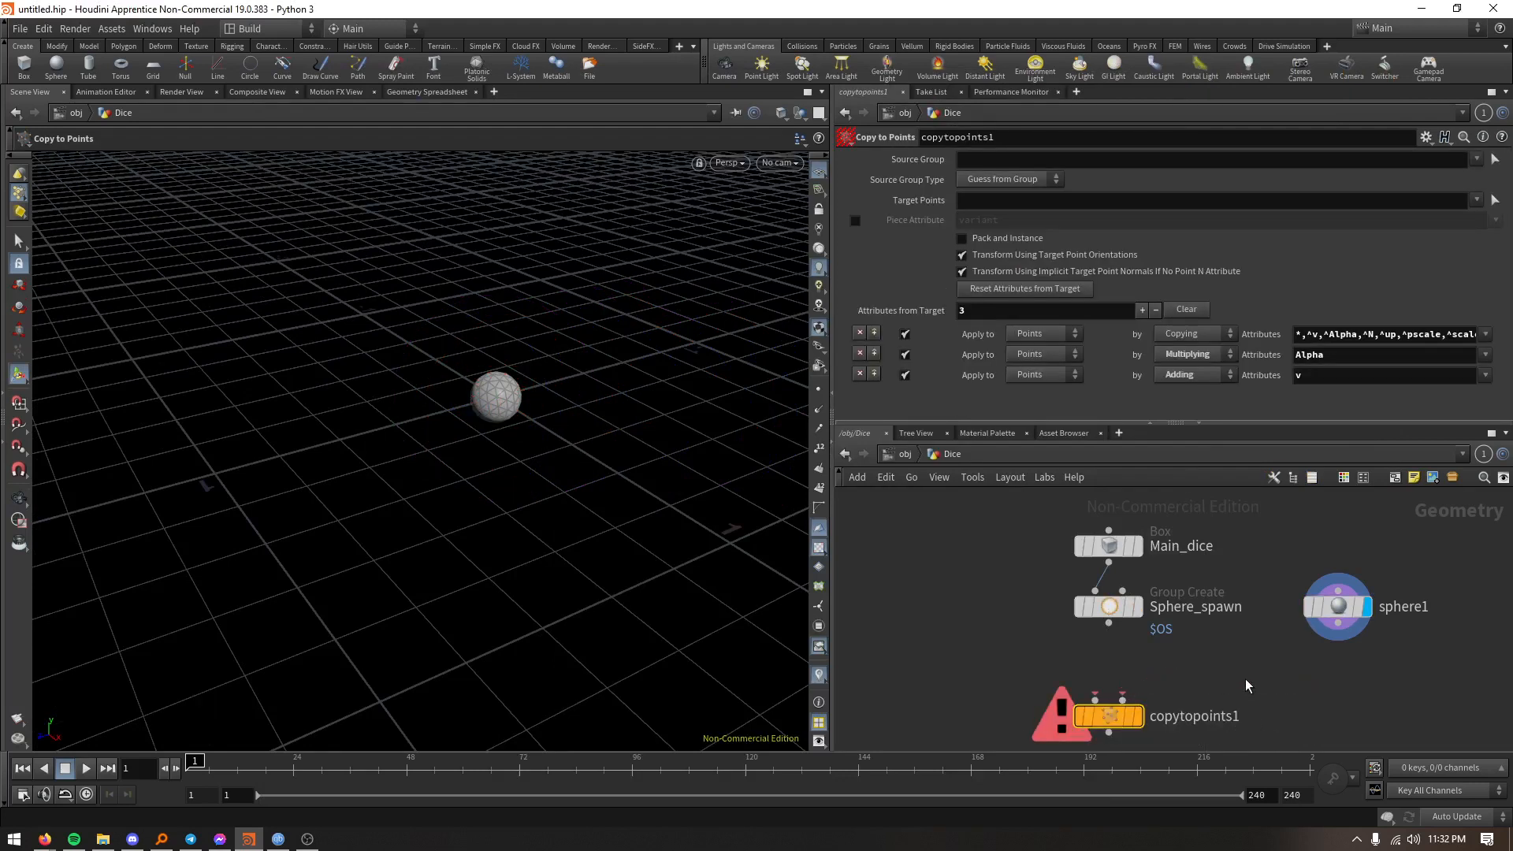
{"action": "left_click_drag", "start_coordinate": [1108, 718], "coordinate": [1146, 694]}
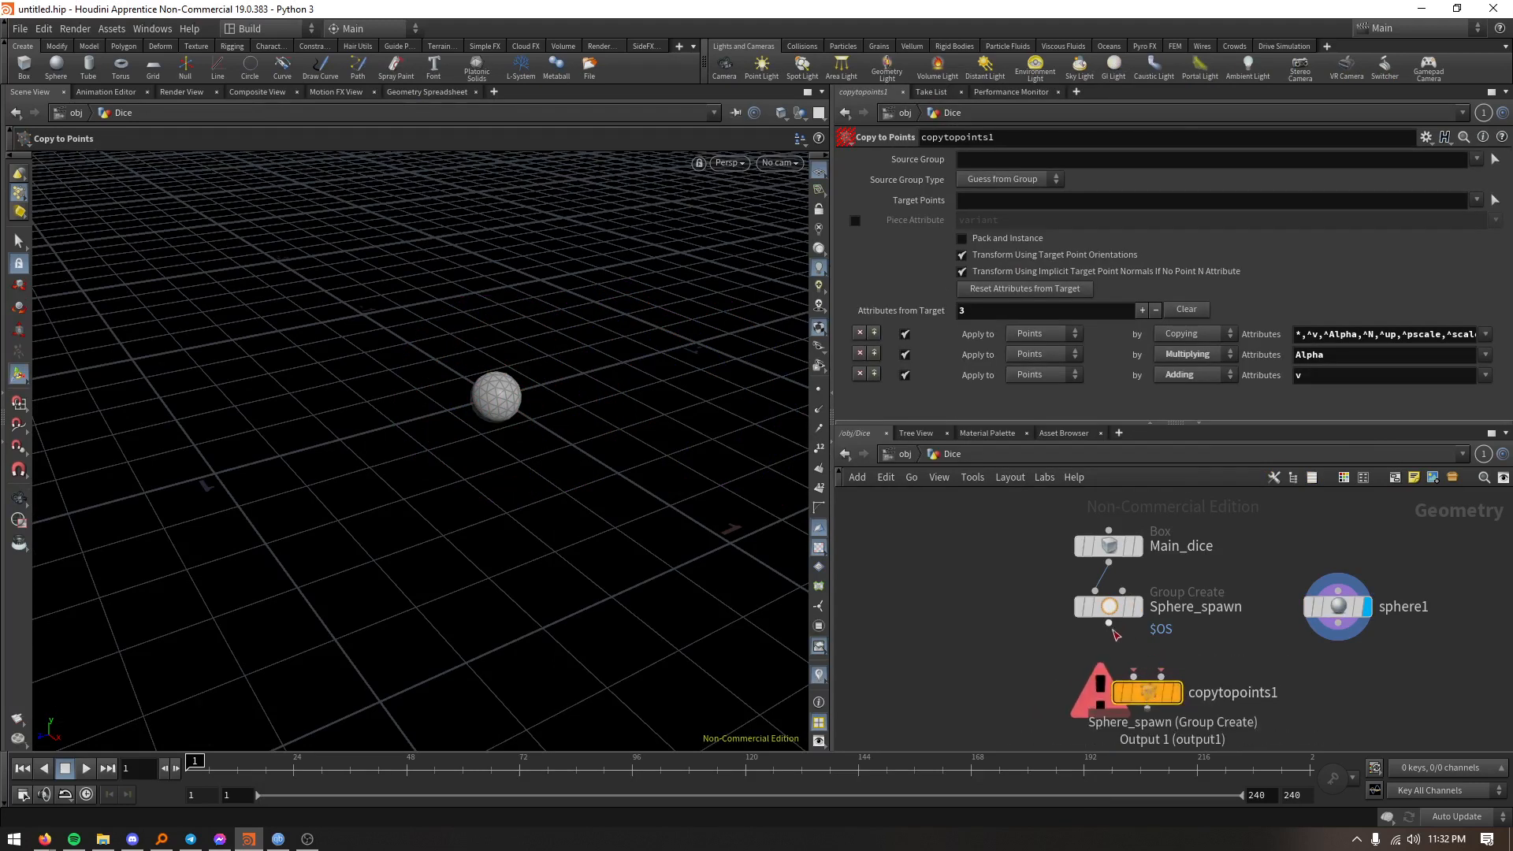
{"action": "left_click_drag", "start_coordinate": [1109, 623], "coordinate": [1162, 676]}
{"action": "left_click_drag", "start_coordinate": [1338, 635], "coordinate": [1135, 676]}
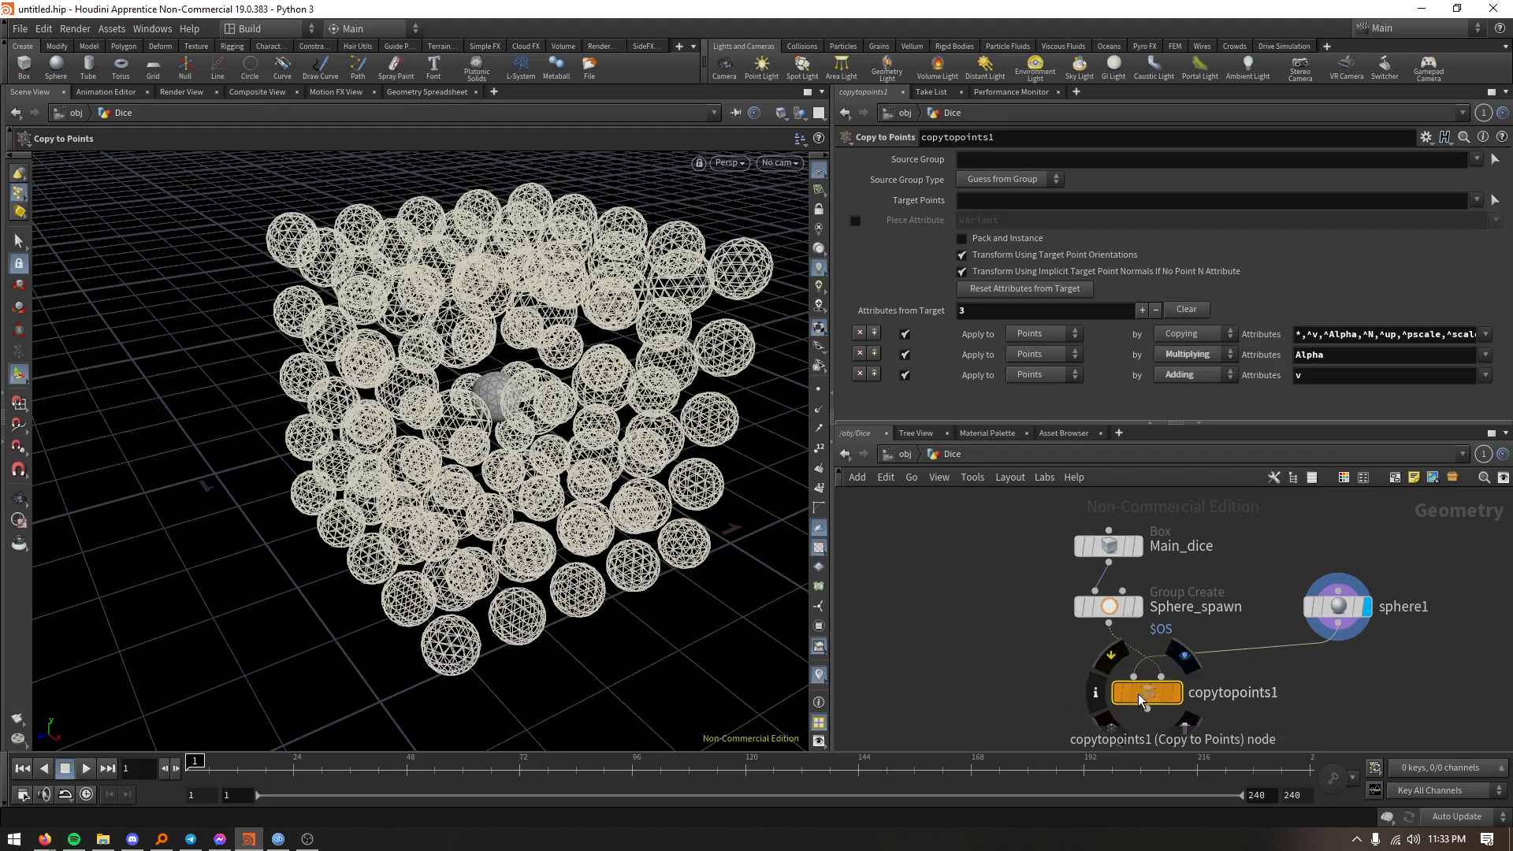
- Restrict the copy's target points to the Sphere_spawn group and display the Copy to Points result
{"action": "left_click", "coordinate": [1477, 200]}
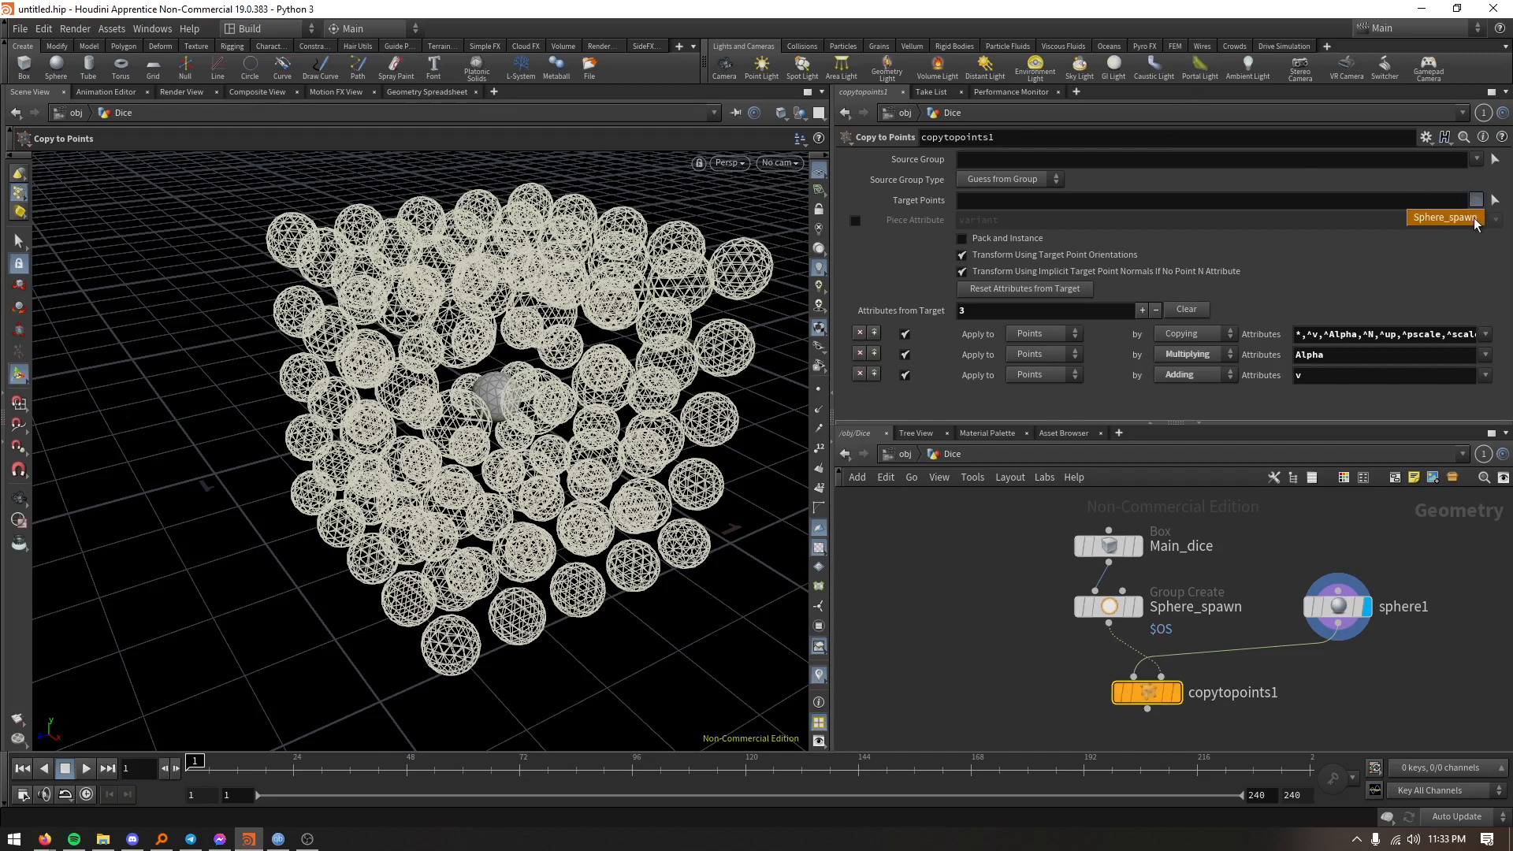
{"action": "left_click", "coordinate": [1449, 215]}
{"action": "left_click_drag", "start_coordinate": [761, 479], "coordinate": [875, 599], "text": "alt"}
{"action": "middle_click_drag", "start_coordinate": [1017, 659], "coordinate": [1010, 616]}
{"action": "left_click", "coordinate": [1170, 650]}
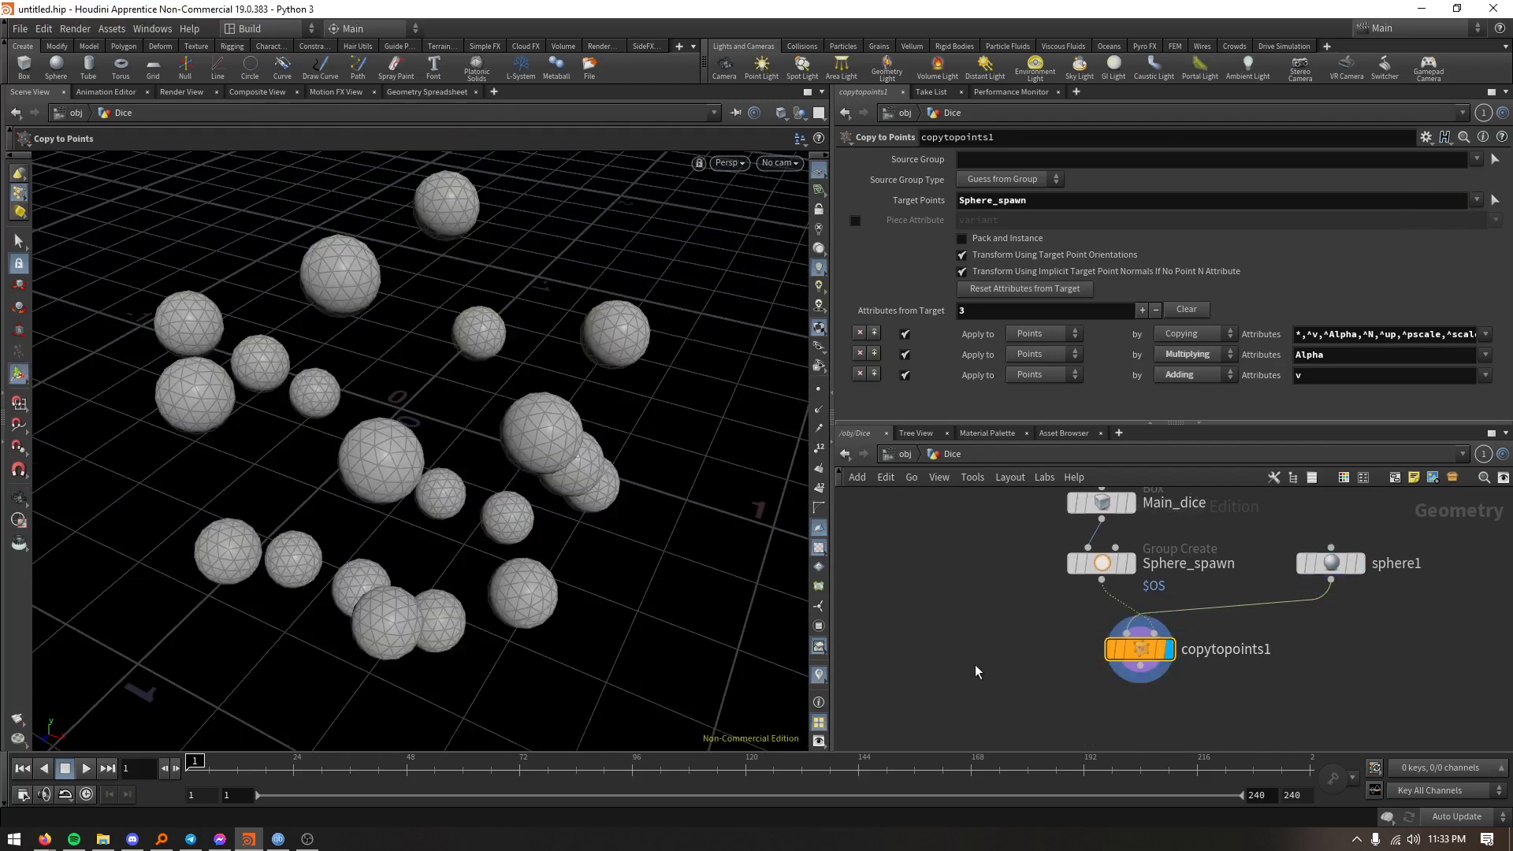
- Add a Boolean node below the network and wire the copied spheres and the Main_dice box into it
{"action": "key", "text": "Tab"}
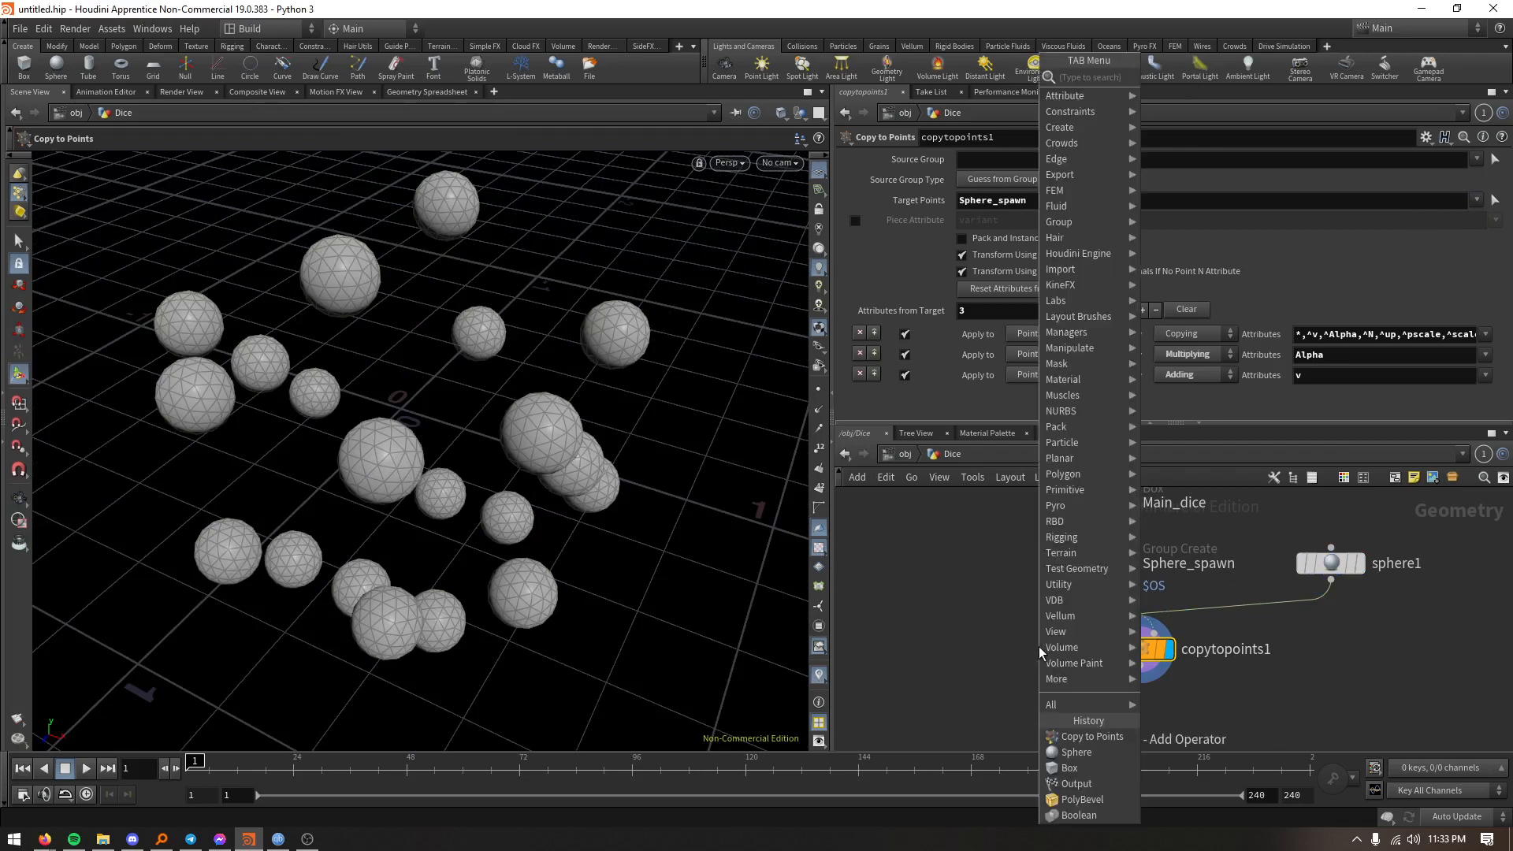
{"action": "type", "text": "bool"}
{"action": "key", "text": "Return"}
{"action": "left_click", "coordinate": [1038, 647]}
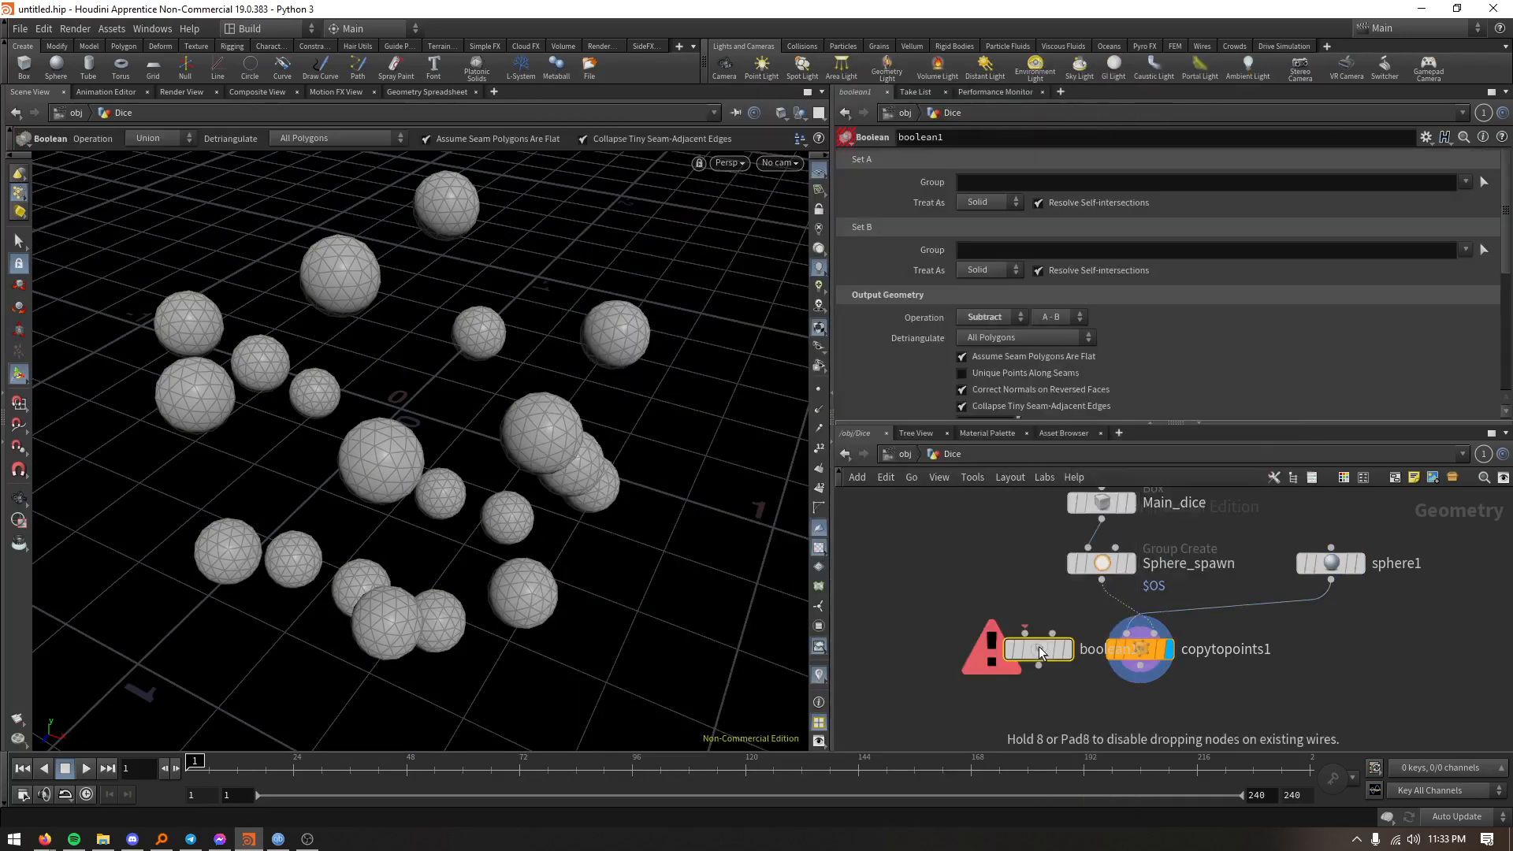
{"action": "left_click_drag", "start_coordinate": [1038, 646], "coordinate": [1040, 726]}
{"action": "left_click_drag", "start_coordinate": [1140, 666], "coordinate": [1036, 717]}
{"action": "left_click_drag", "start_coordinate": [1102, 509], "coordinate": [1056, 719]}
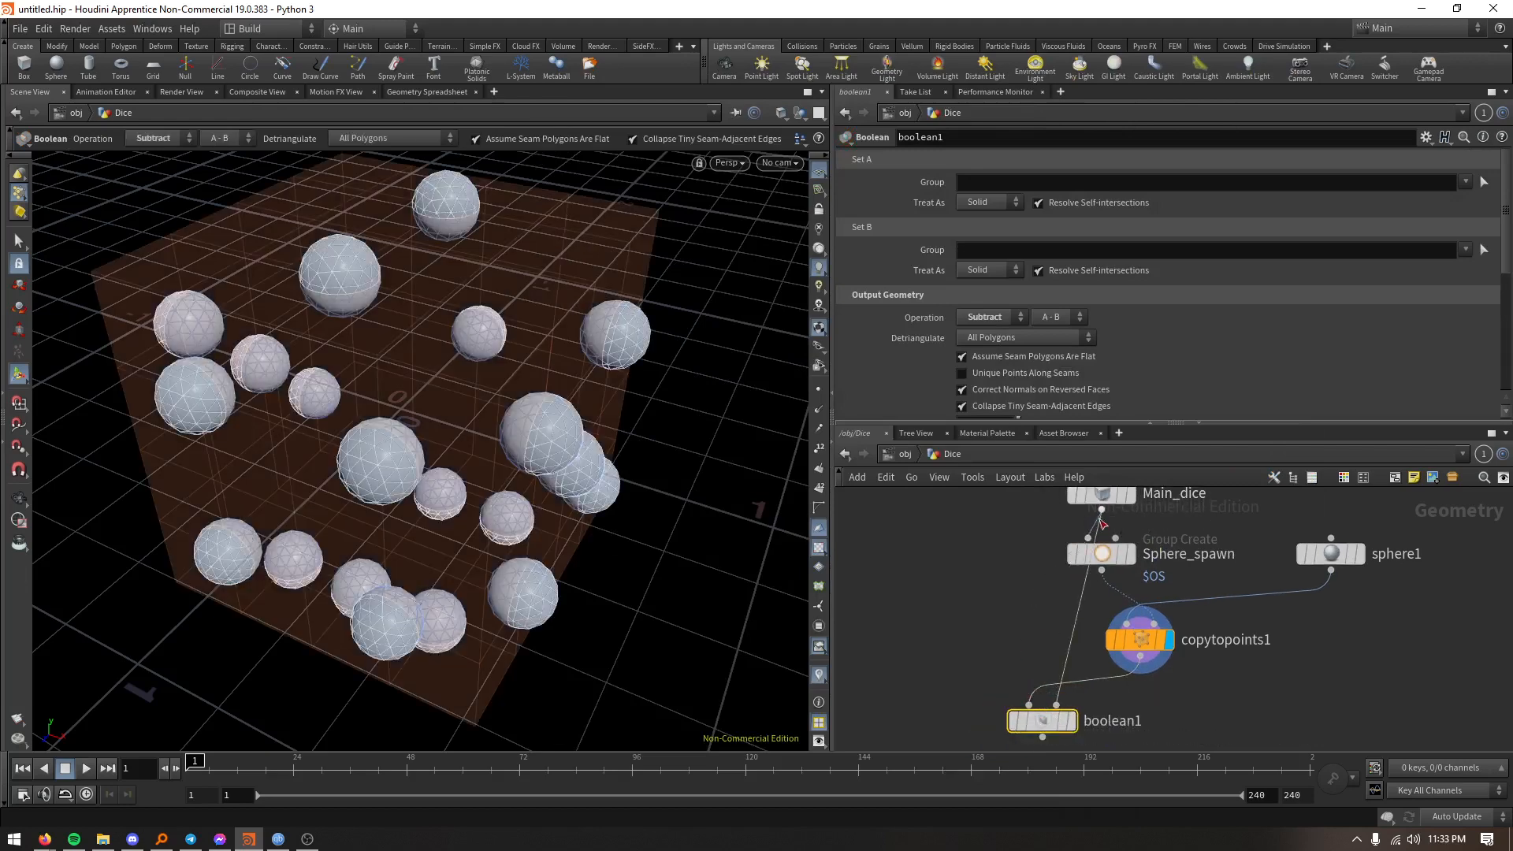
- Swap the Boolean's inputs so the spheres are subtracted from the dice, and display the Boolean node
{"action": "left_click_drag", "start_coordinate": [1087, 497], "coordinate": [1013, 511]}
{"action": "scroll", "coordinate": [1075, 678], "scroll_direction": "down", "scroll_amount": 1}
{"action": "middle_click_drag", "start_coordinate": [1075, 678], "coordinate": [1046, 565]}
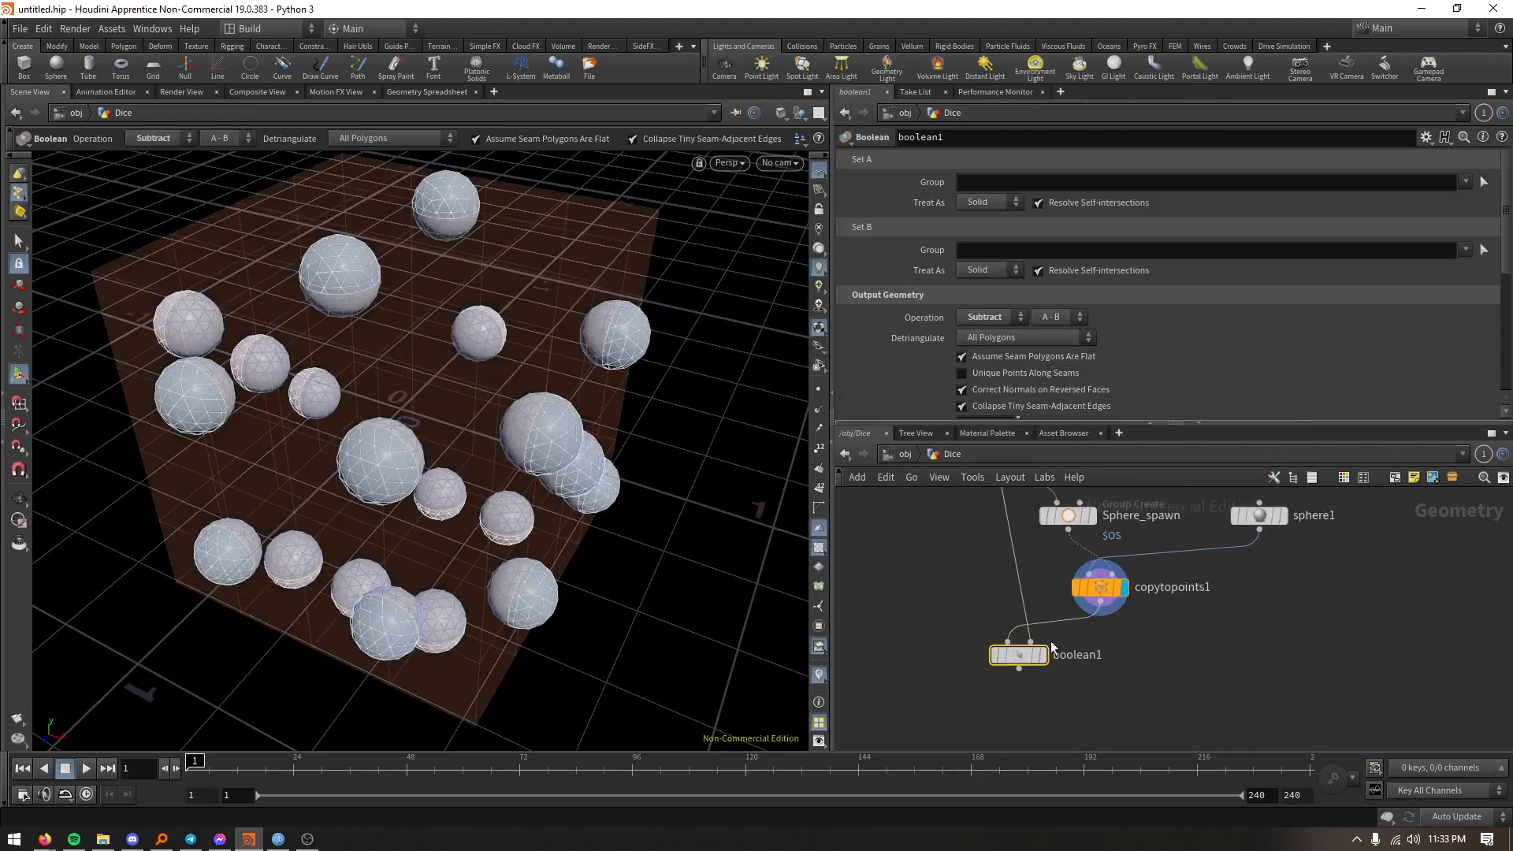
{"action": "left_click", "coordinate": [1014, 658]}
{"action": "key", "text": "shift+r"}
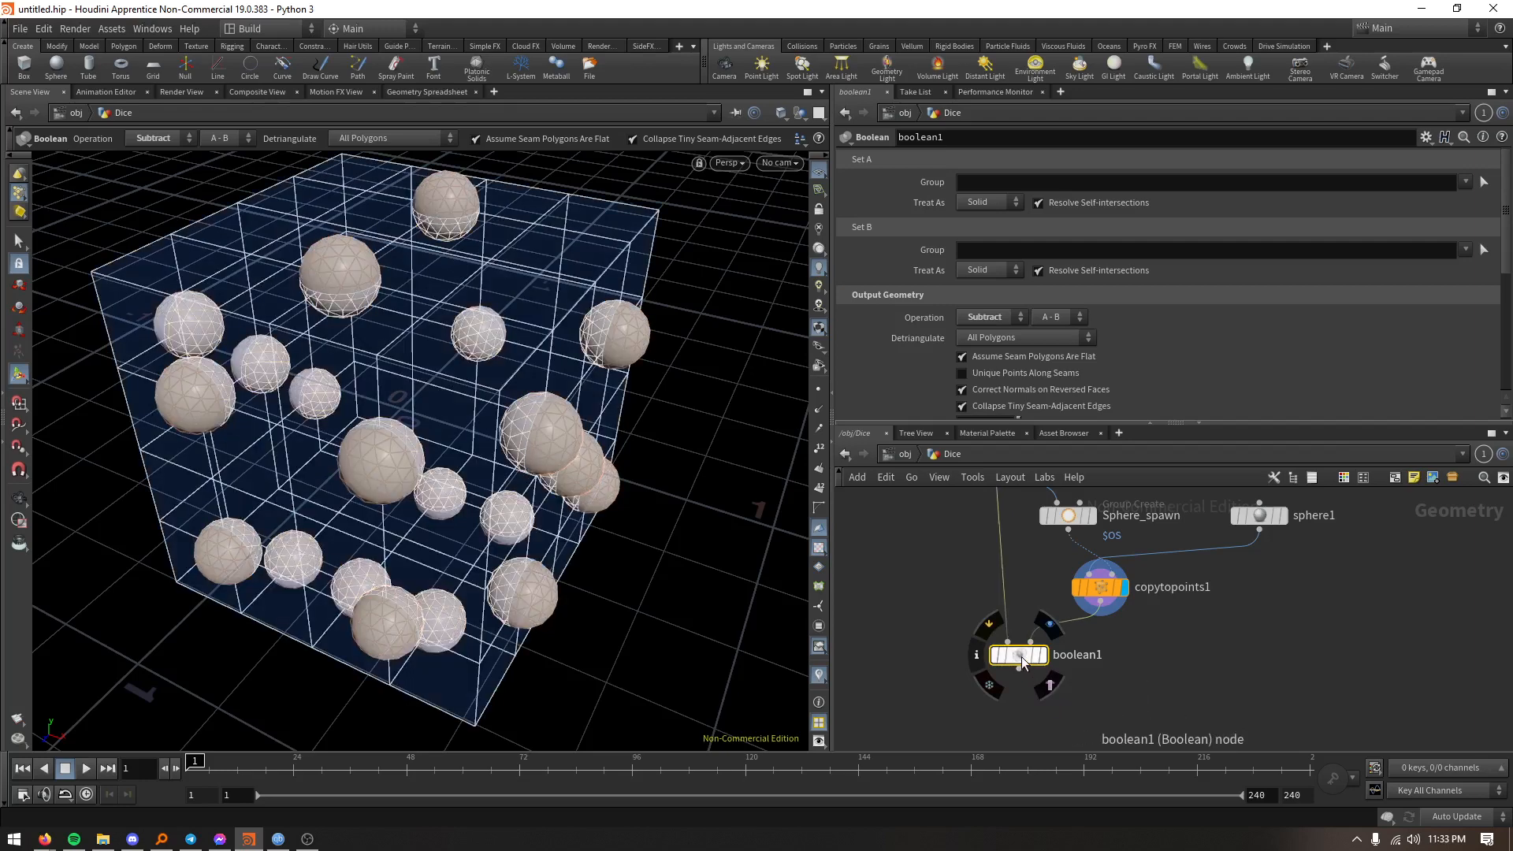
{"action": "key", "text": "shift+r"}
{"action": "left_click", "coordinate": [1042, 658]}
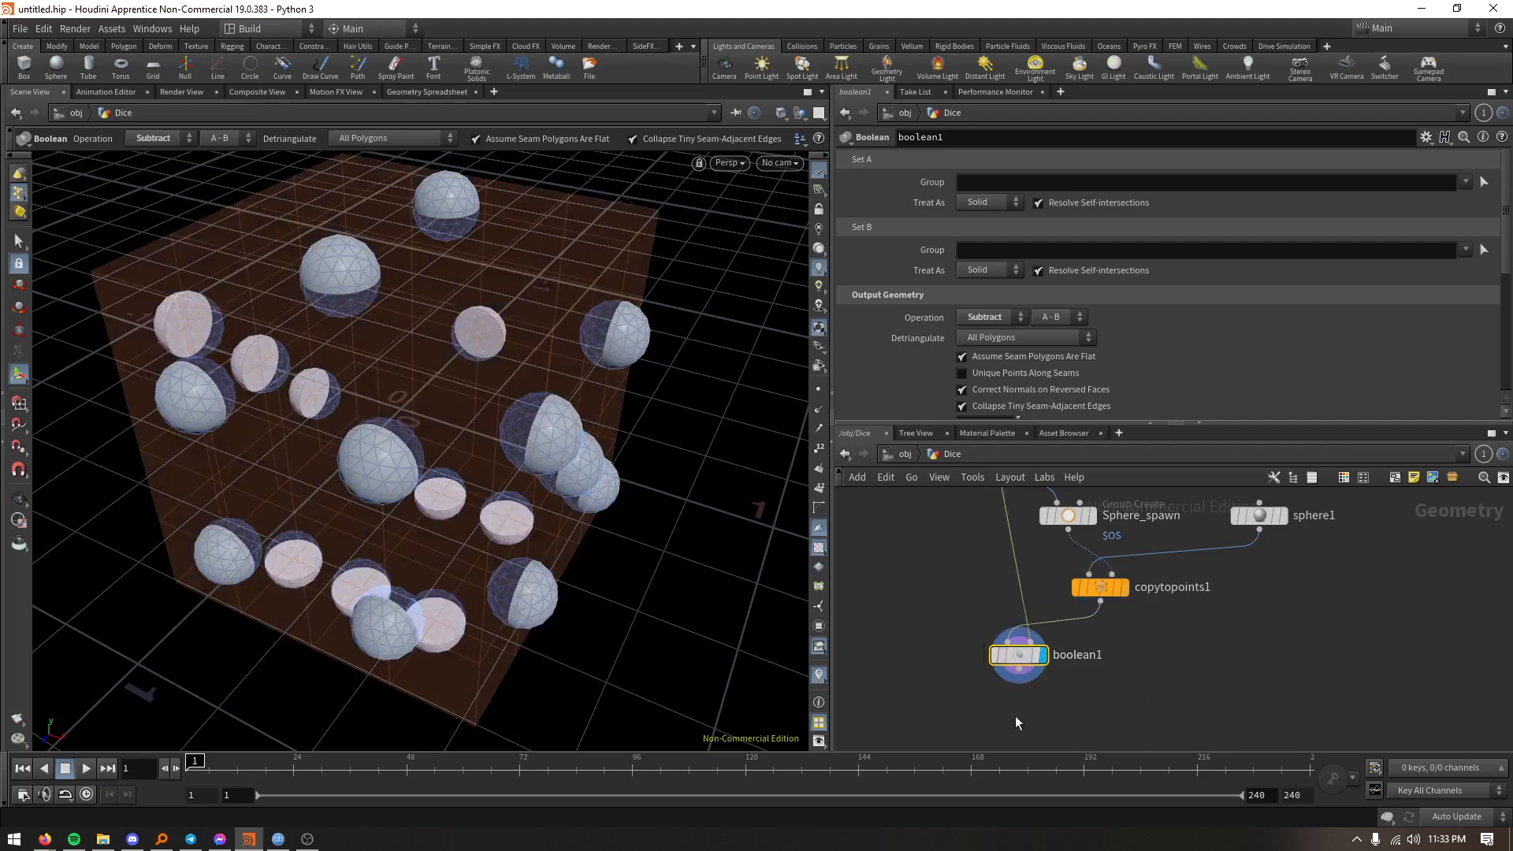
{"action": "key", "text": "shift+r"}
{"action": "left_click_drag", "start_coordinate": [923, 667], "coordinate": [897, 644], "text": "alt"}
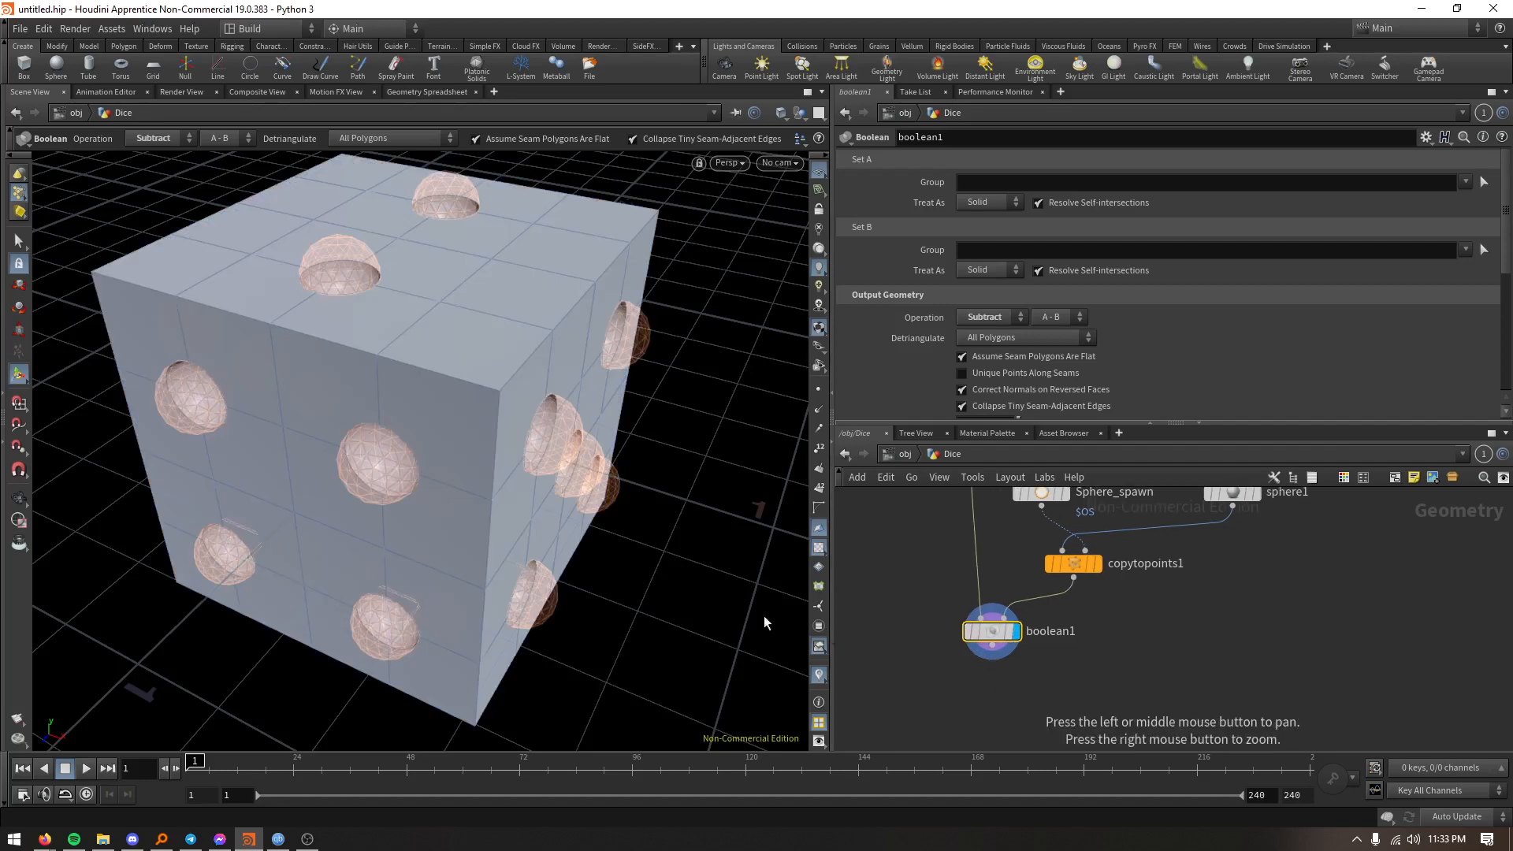
- Insert a PolyBevel node on the wire between Main_dice and the Boolean node
{"action": "right_click", "coordinate": [761, 614]}
{"action": "left_click", "coordinate": [629, 550]}
{"action": "left_click_drag", "start_coordinate": [630, 592], "coordinate": [564, 551], "text": "alt"}
{"action": "middle_click_drag", "start_coordinate": [564, 550], "coordinate": [585, 612], "text": "alt"}
{"action": "right_click_drag", "start_coordinate": [584, 615], "coordinate": [614, 631], "text": "alt"}
{"action": "left_click_drag", "start_coordinate": [611, 568], "coordinate": [547, 501], "text": "alt"}
{"action": "key", "text": "Return"}
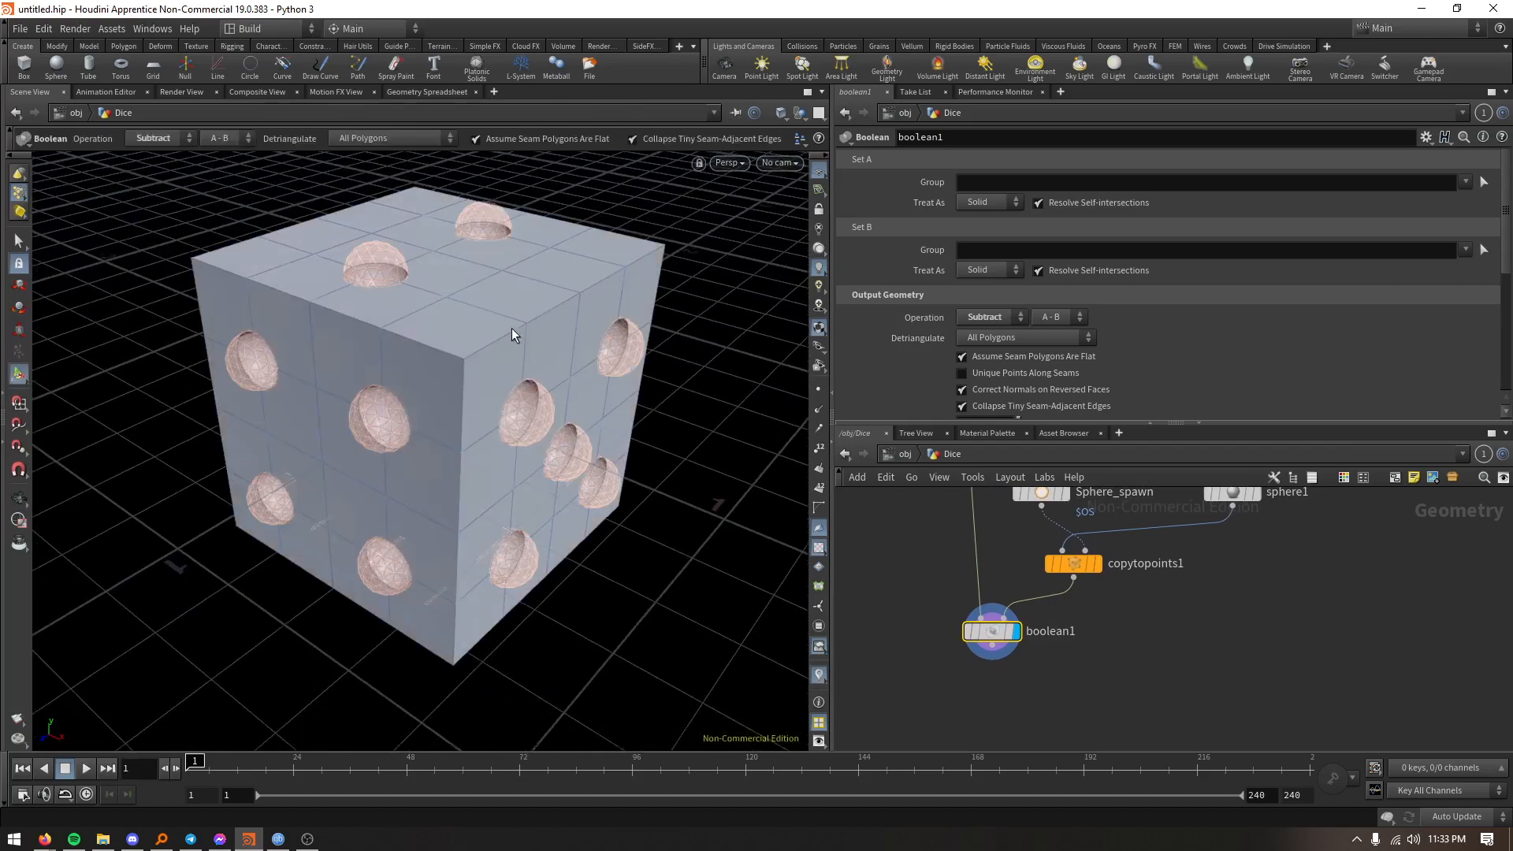
{"action": "key", "text": "Tab"}
{"action": "type", "text": "be"}
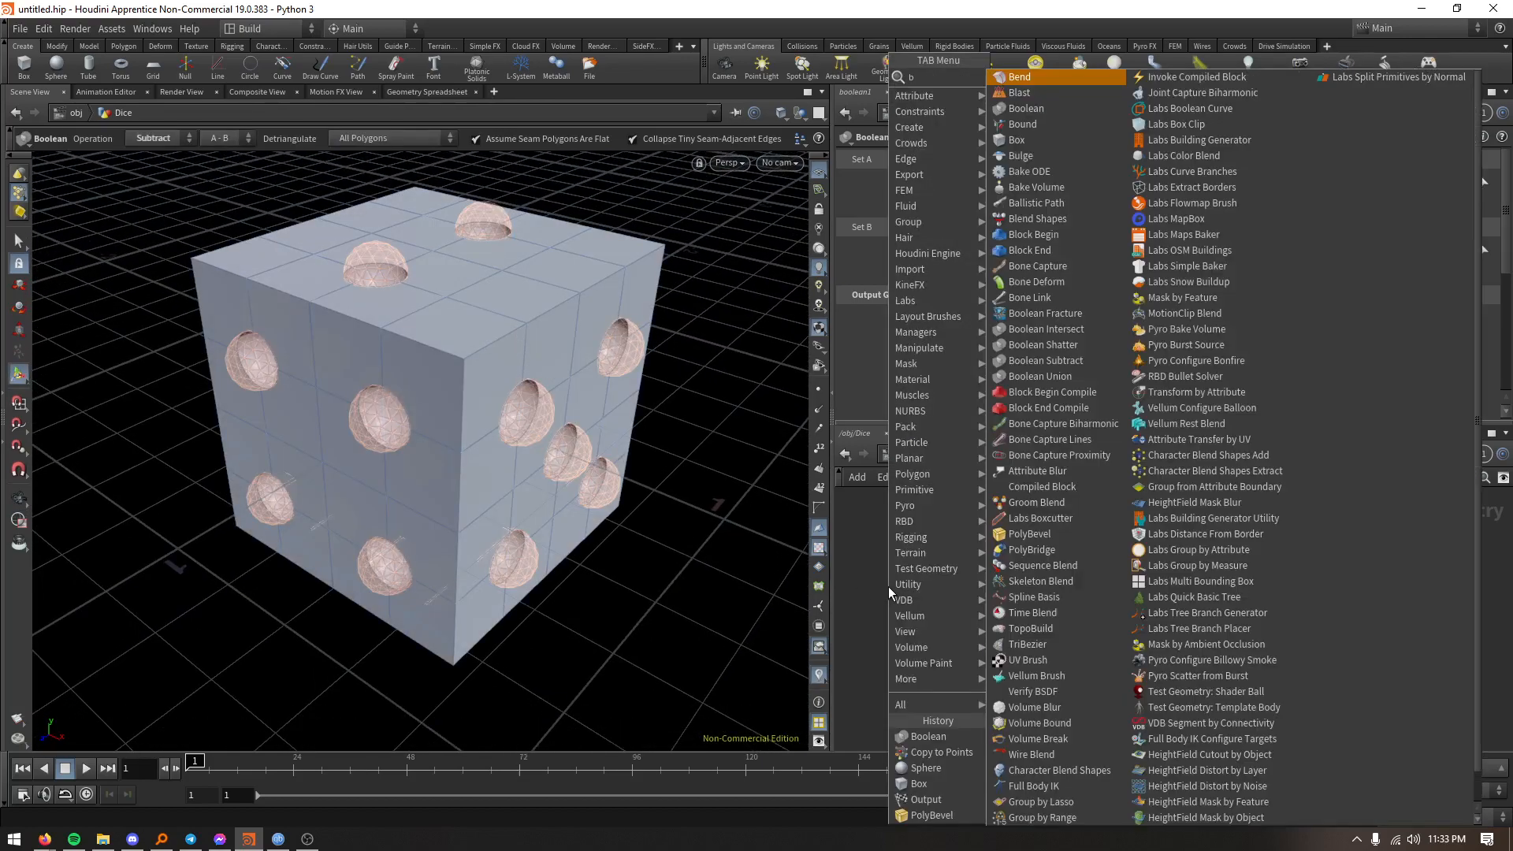
{"action": "key", "text": "Return"}
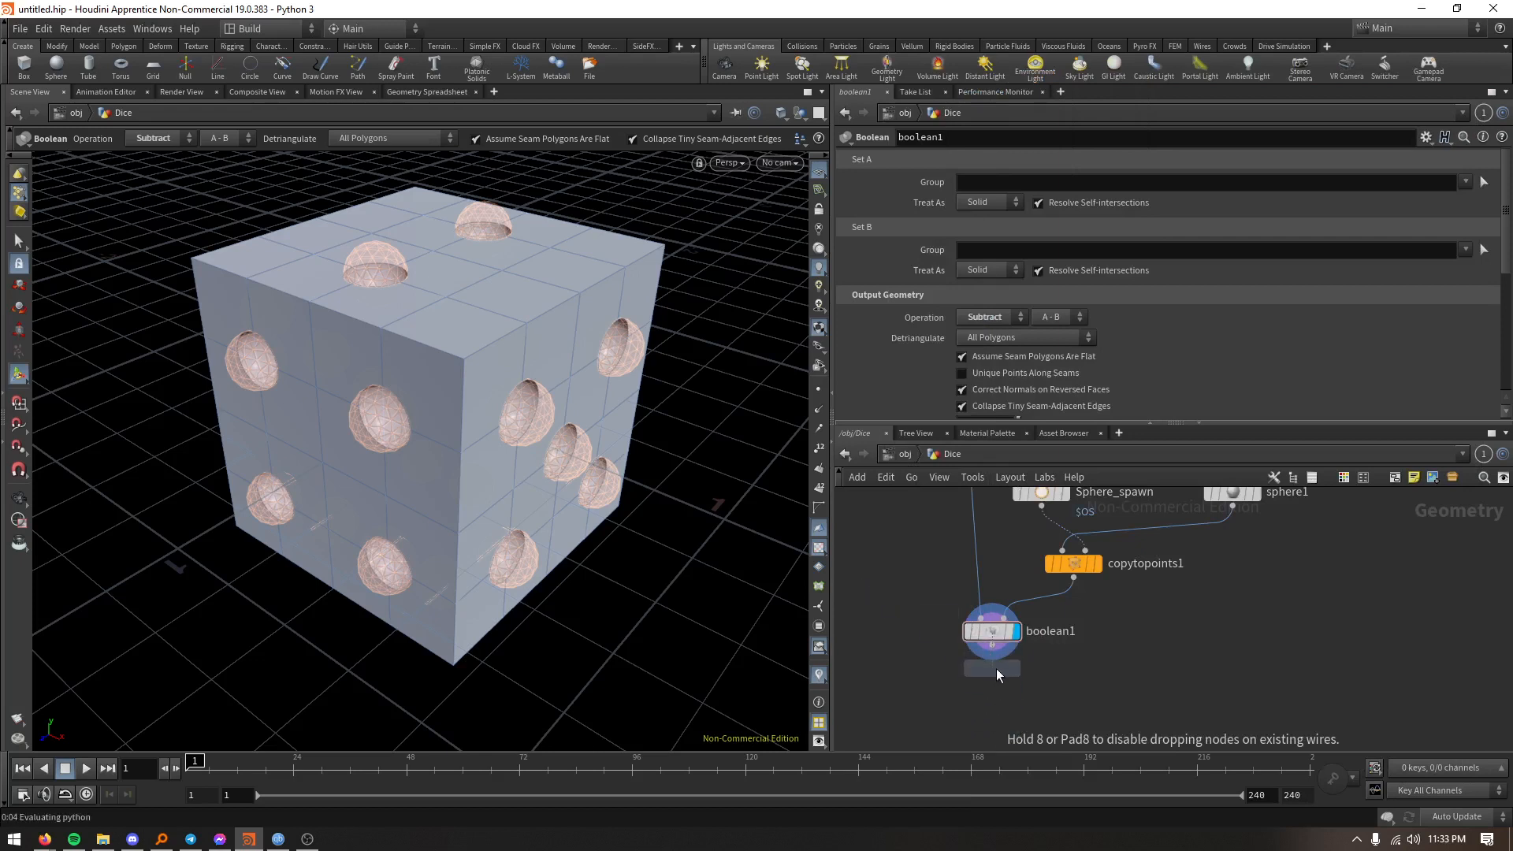
{"action": "left_click", "coordinate": [979, 551]}
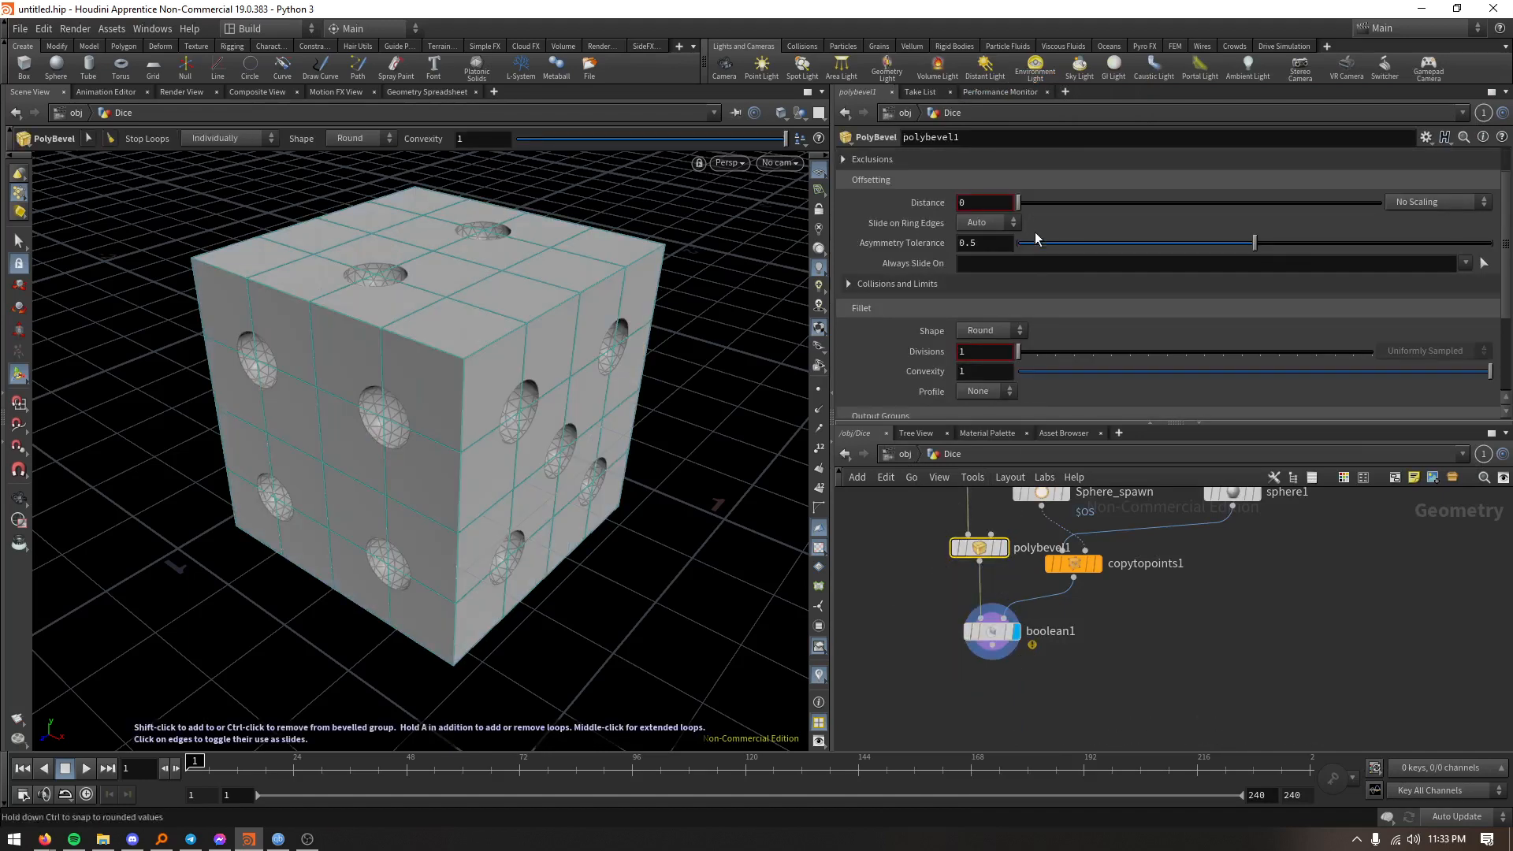
- Set the bevel distance to 0.07 and ignore flat edges with a maximum normal angle of 37
{"action": "left_click_drag", "start_coordinate": [1023, 203], "coordinate": [1043, 205]}
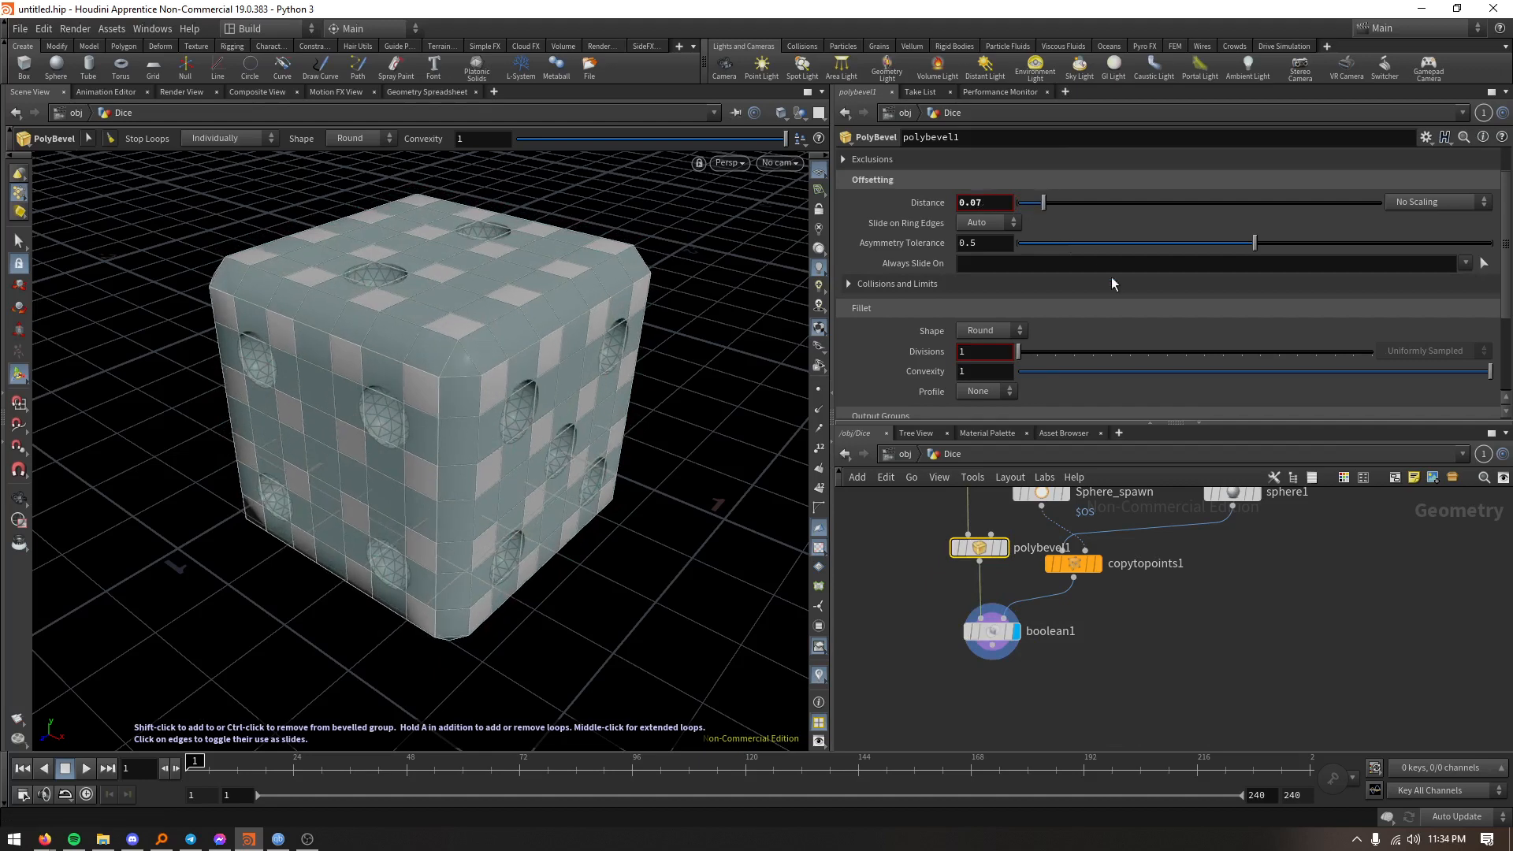
{"action": "scroll", "coordinate": [1103, 272], "scroll_direction": "up", "scroll_amount": 2}
{"action": "left_click", "coordinate": [873, 201]}
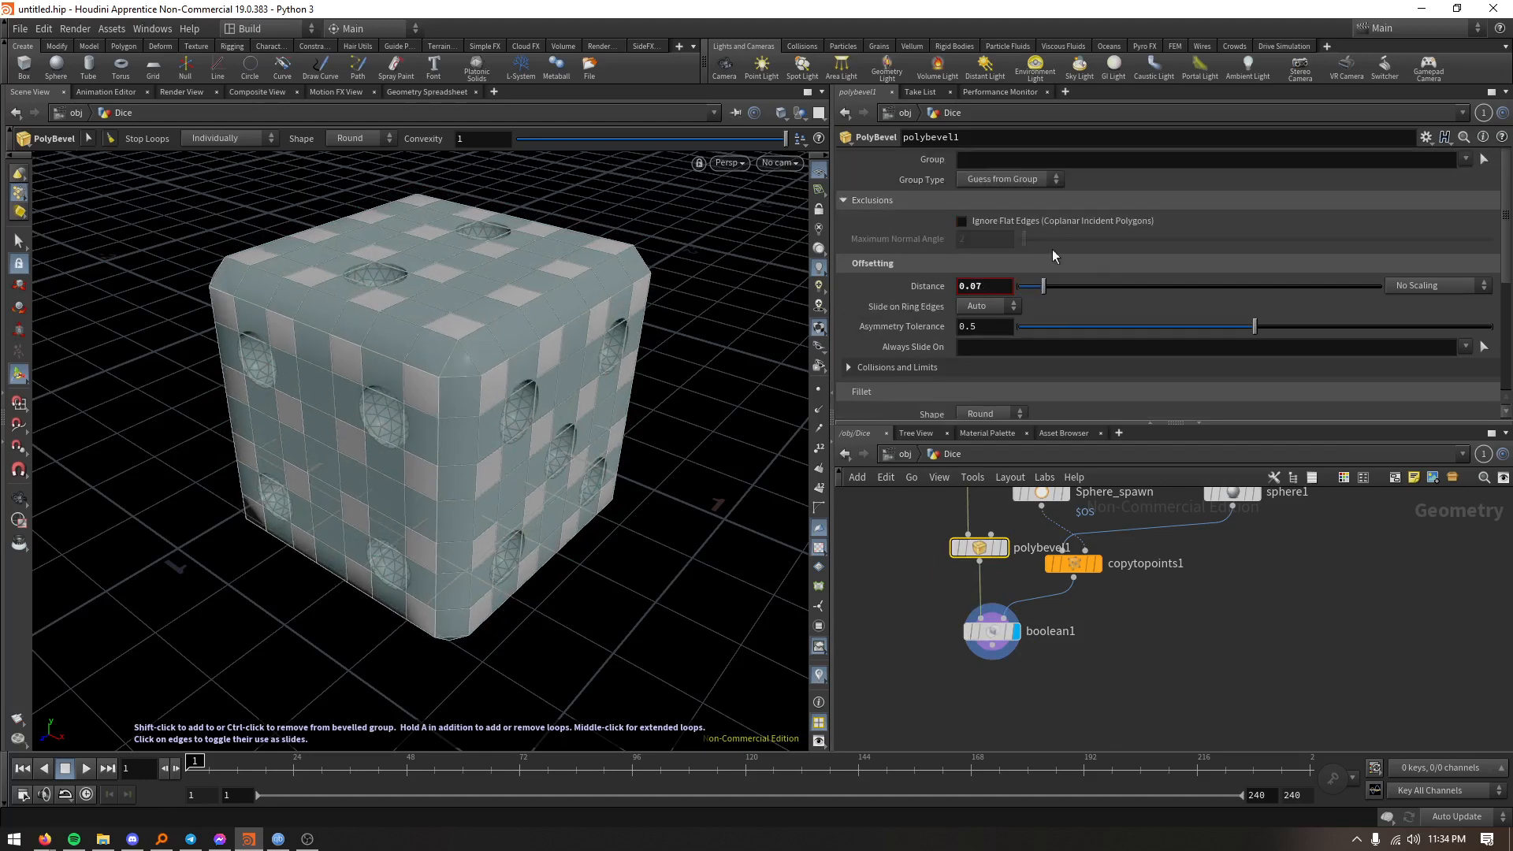
{"action": "left_click", "coordinate": [968, 225]}
{"action": "left_click", "coordinate": [1113, 239]}
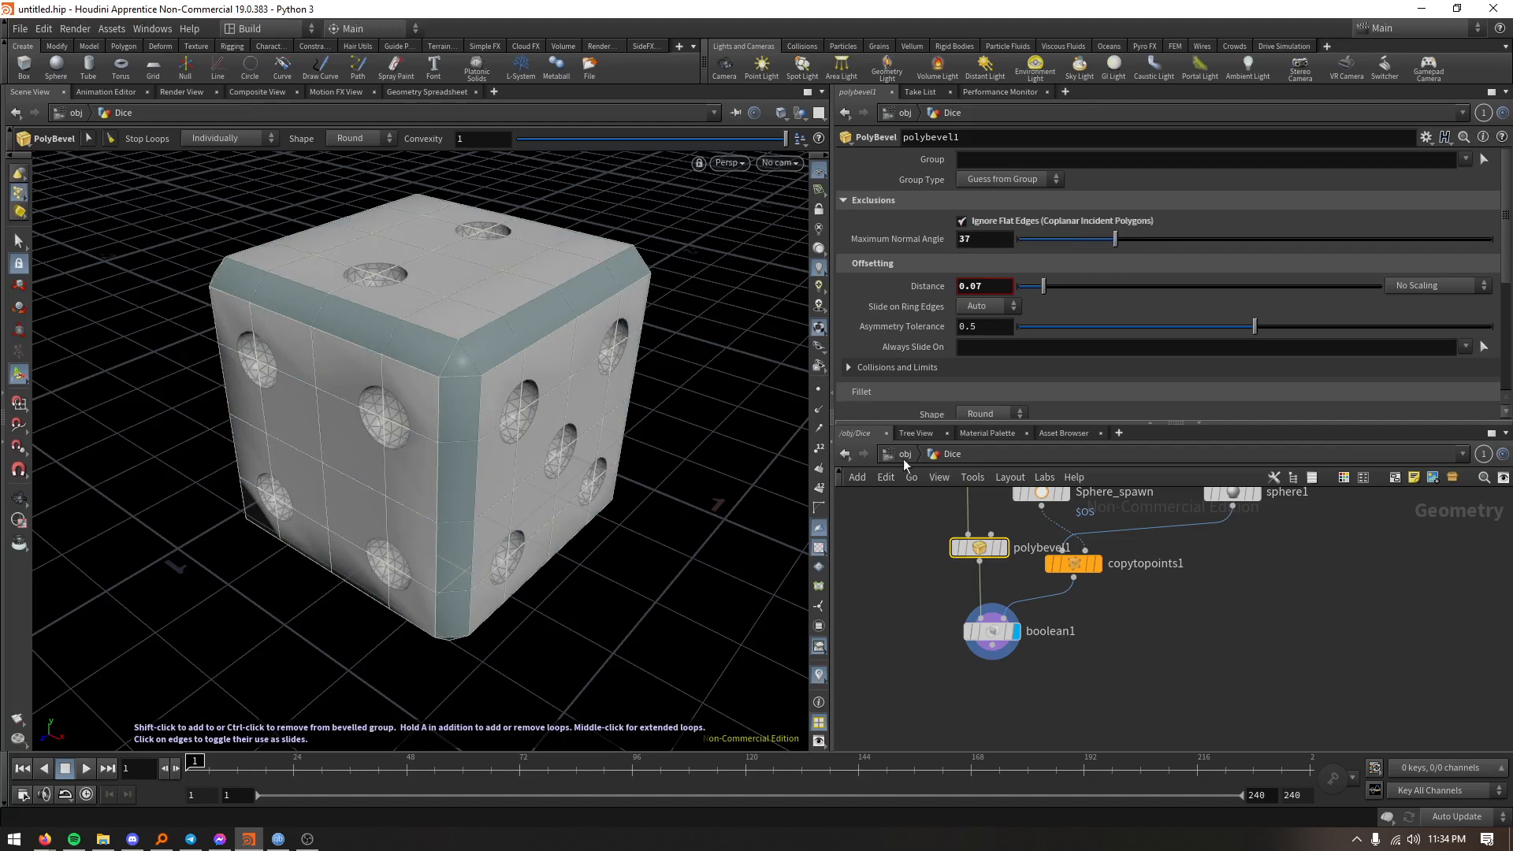
- Display the PolyBevel output and compare the bevel with flat edges included and ignored
{"action": "left_click", "coordinate": [962, 223]}
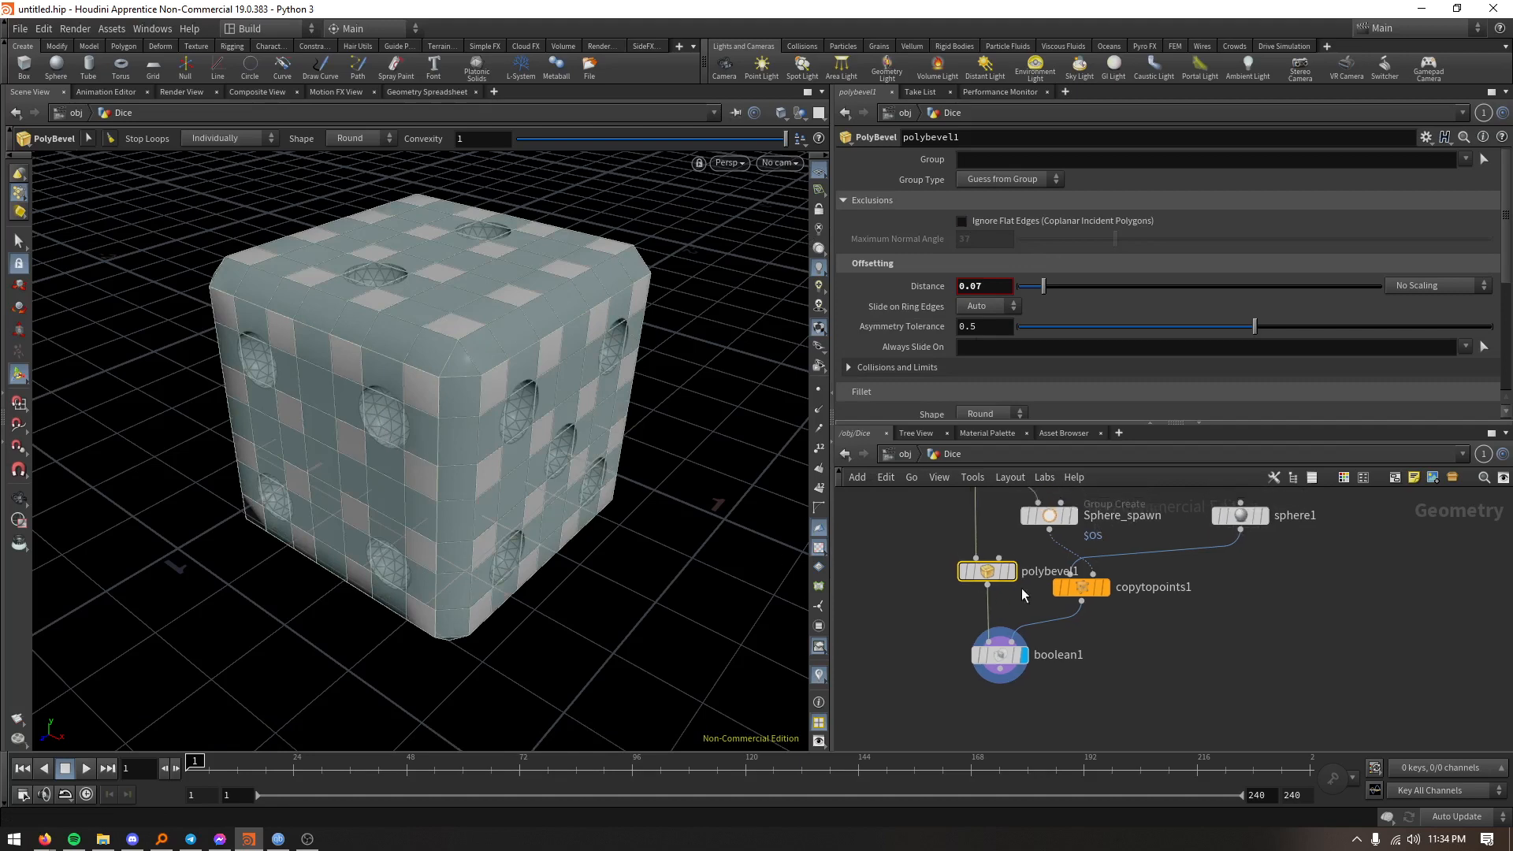
{"action": "left_click", "coordinate": [1012, 572]}
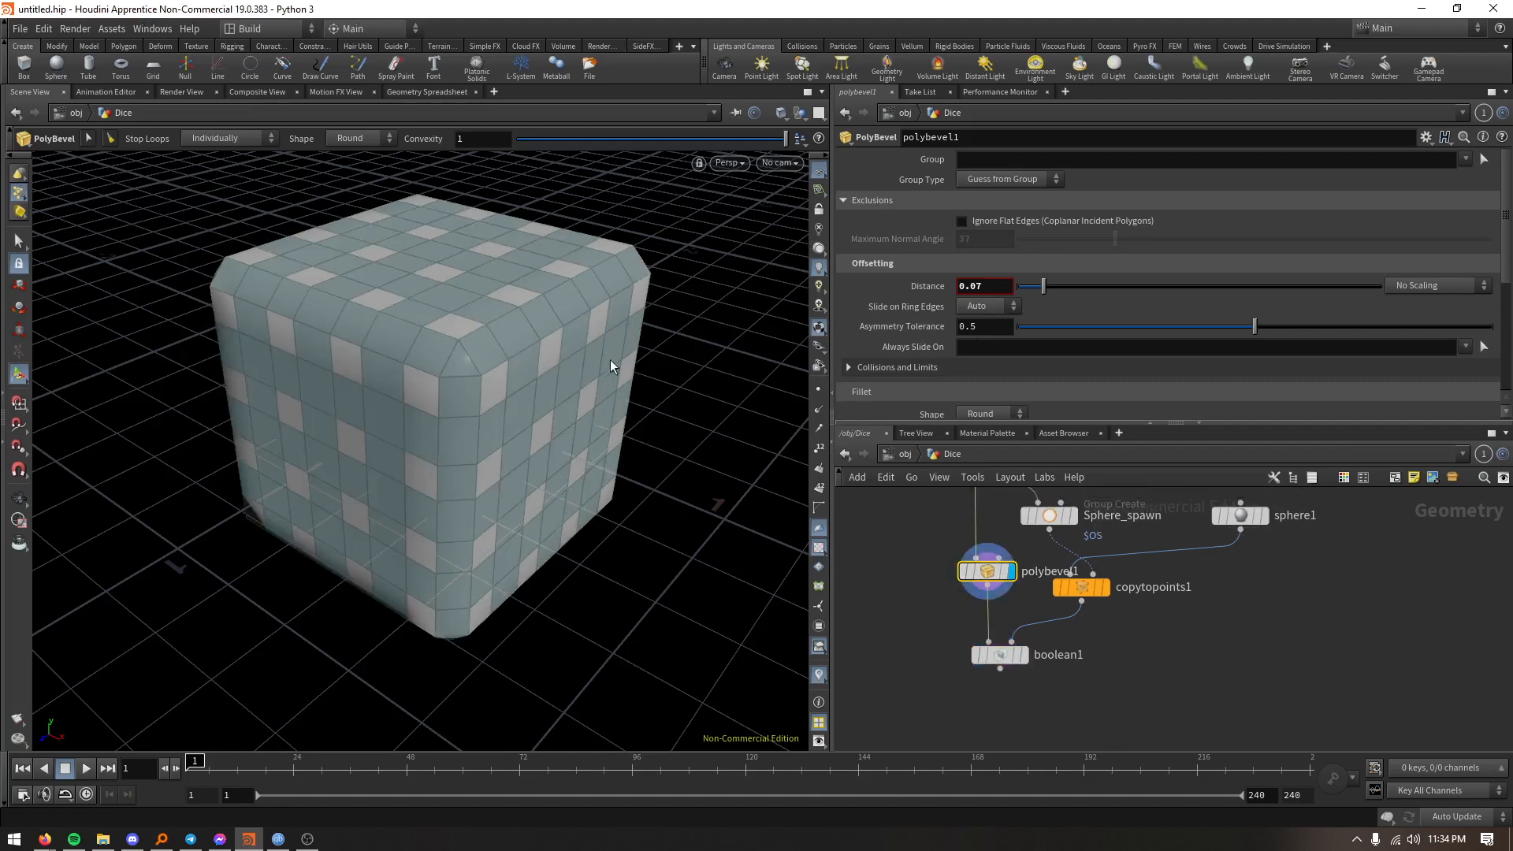
{"action": "left_click", "coordinate": [962, 222]}
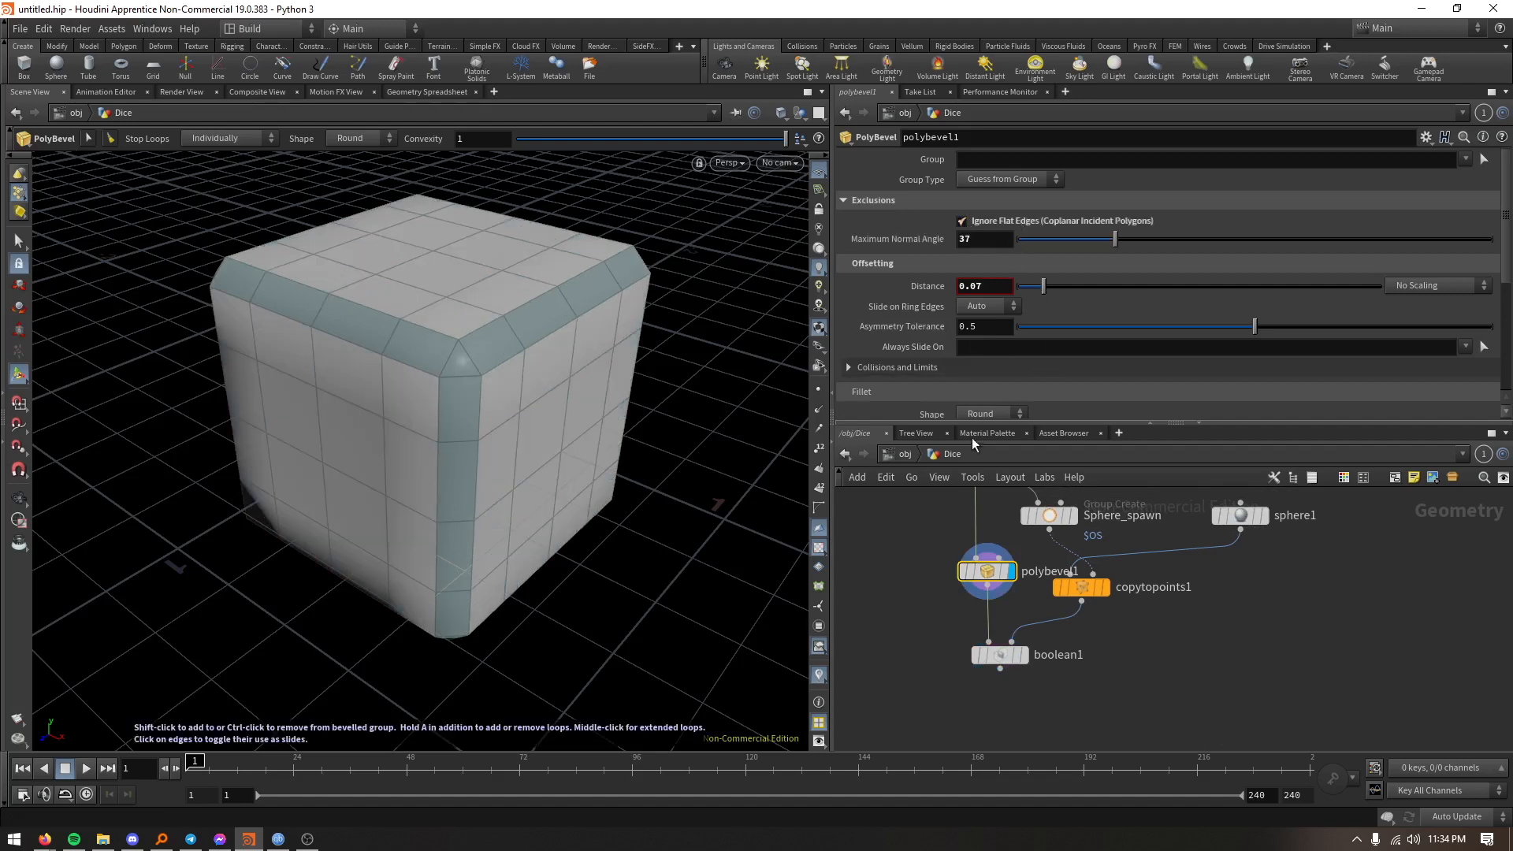
- Increase the bevel's divisions to round the dice edges and display the Boolean node
{"action": "scroll", "coordinate": [1068, 339], "scroll_direction": "down", "scroll_amount": 3}
{"action": "left_click_drag", "start_coordinate": [1055, 373], "coordinate": [1074, 375]}
{"action": "middle_click_drag", "start_coordinate": [944, 626], "coordinate": [925, 571]}
{"action": "left_click", "coordinate": [982, 599]}
{"action": "left_click", "coordinate": [1007, 622]}
{"action": "left_click_drag", "start_coordinate": [634, 524], "coordinate": [641, 451], "text": "alt"}
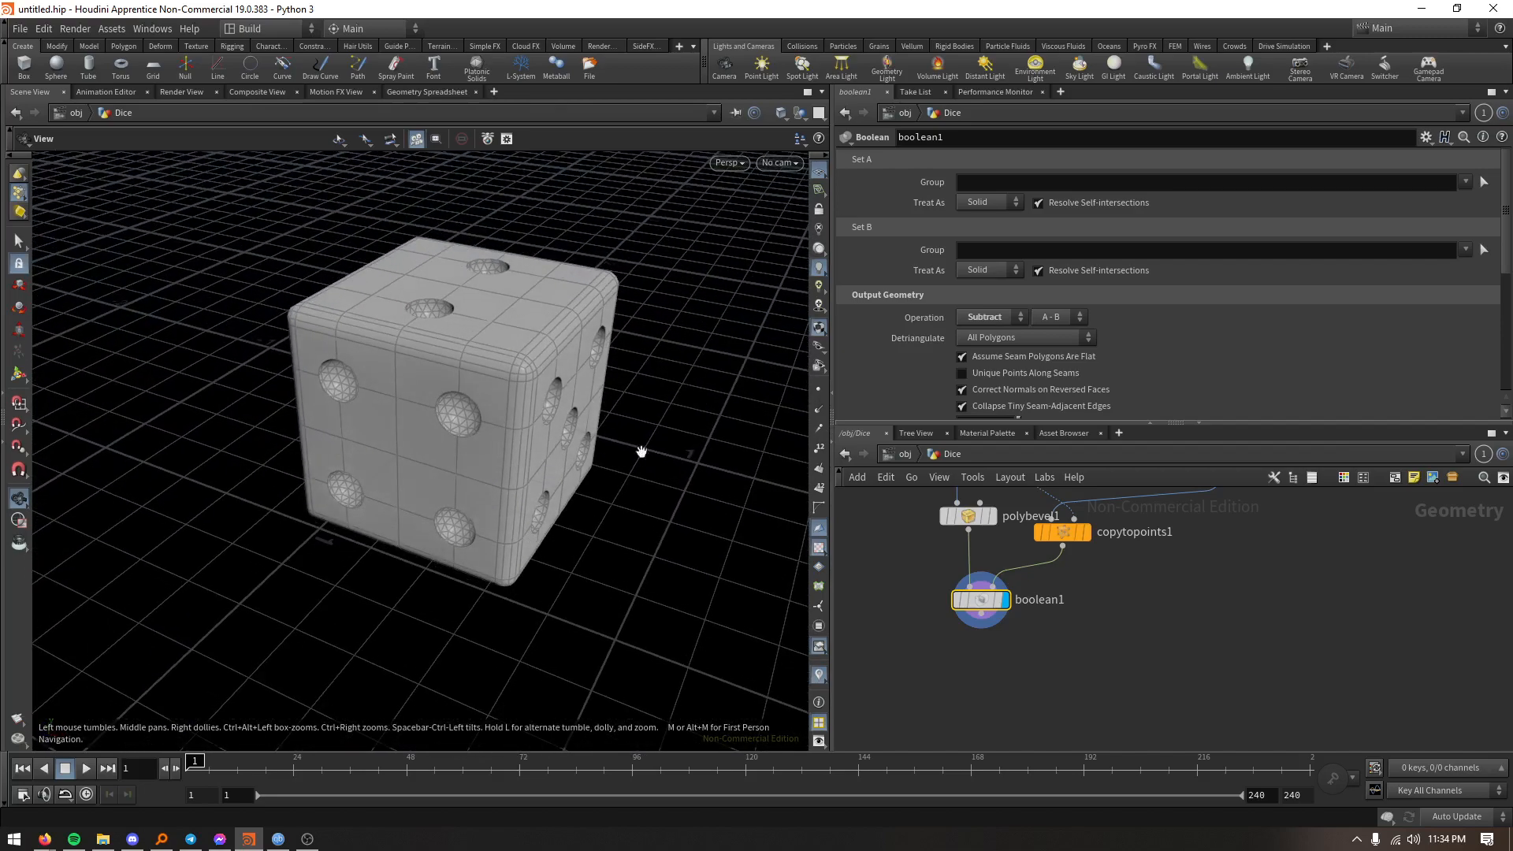
- Review the Main_dice box parameters and examine the Boolean result from another side of the dice
{"action": "middle_click_drag", "start_coordinate": [905, 573], "coordinate": [934, 796]}
{"action": "left_click", "coordinate": [977, 561]}
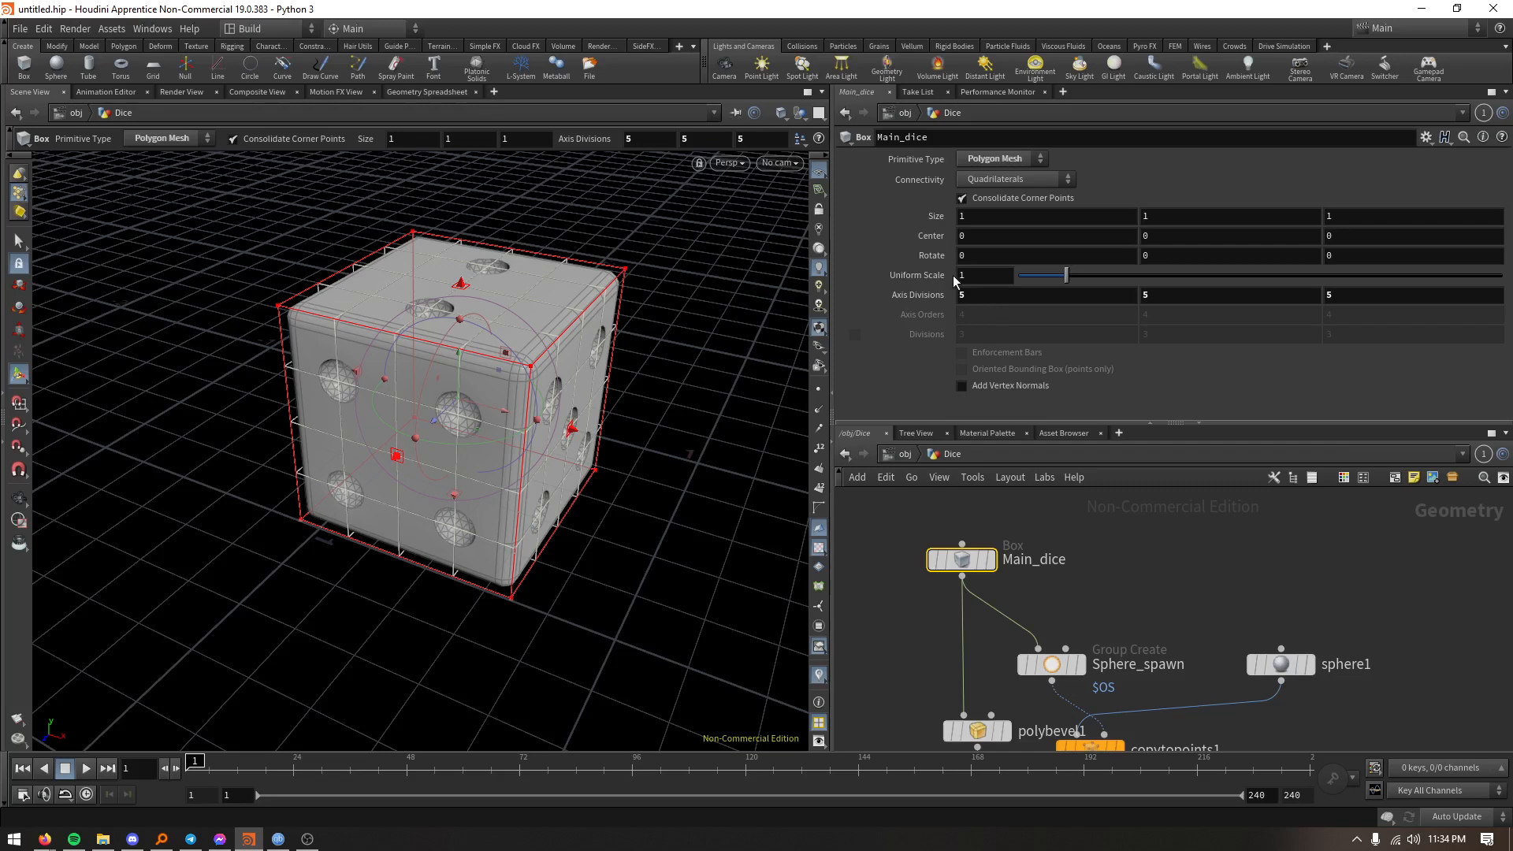
{"action": "middle_click_drag", "start_coordinate": [905, 631], "coordinate": [918, 394]}
{"action": "left_click", "coordinate": [989, 605]}
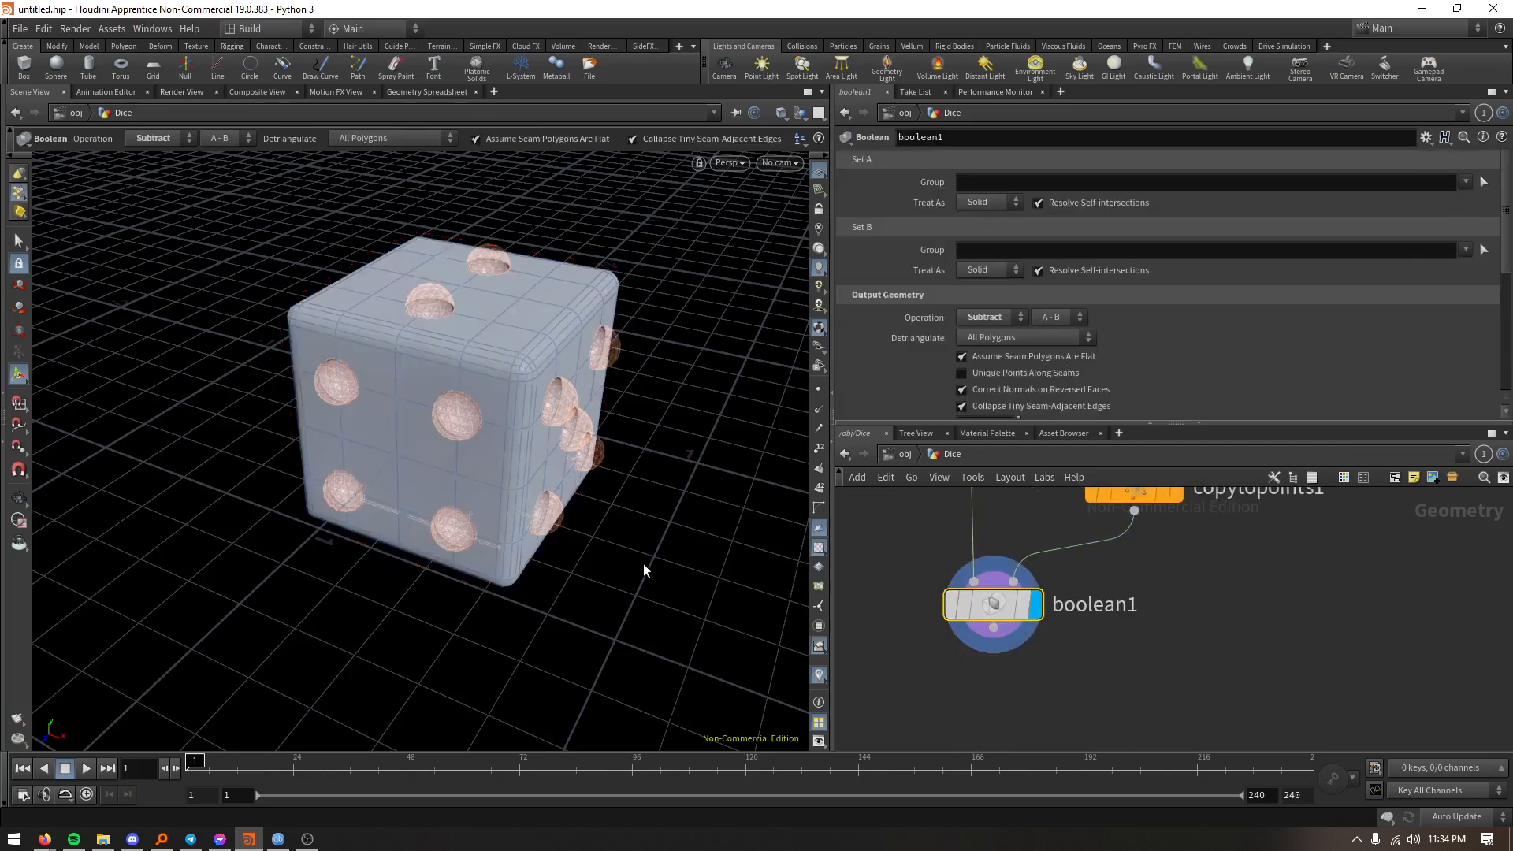
{"action": "left_click_drag", "start_coordinate": [588, 521], "coordinate": [541, 504], "text": "alt"}
{"action": "right_click_drag", "start_coordinate": [541, 504], "coordinate": [546, 423], "text": "alt"}
{"action": "middle_click_drag", "start_coordinate": [568, 476], "coordinate": [473, 499], "text": "alt"}
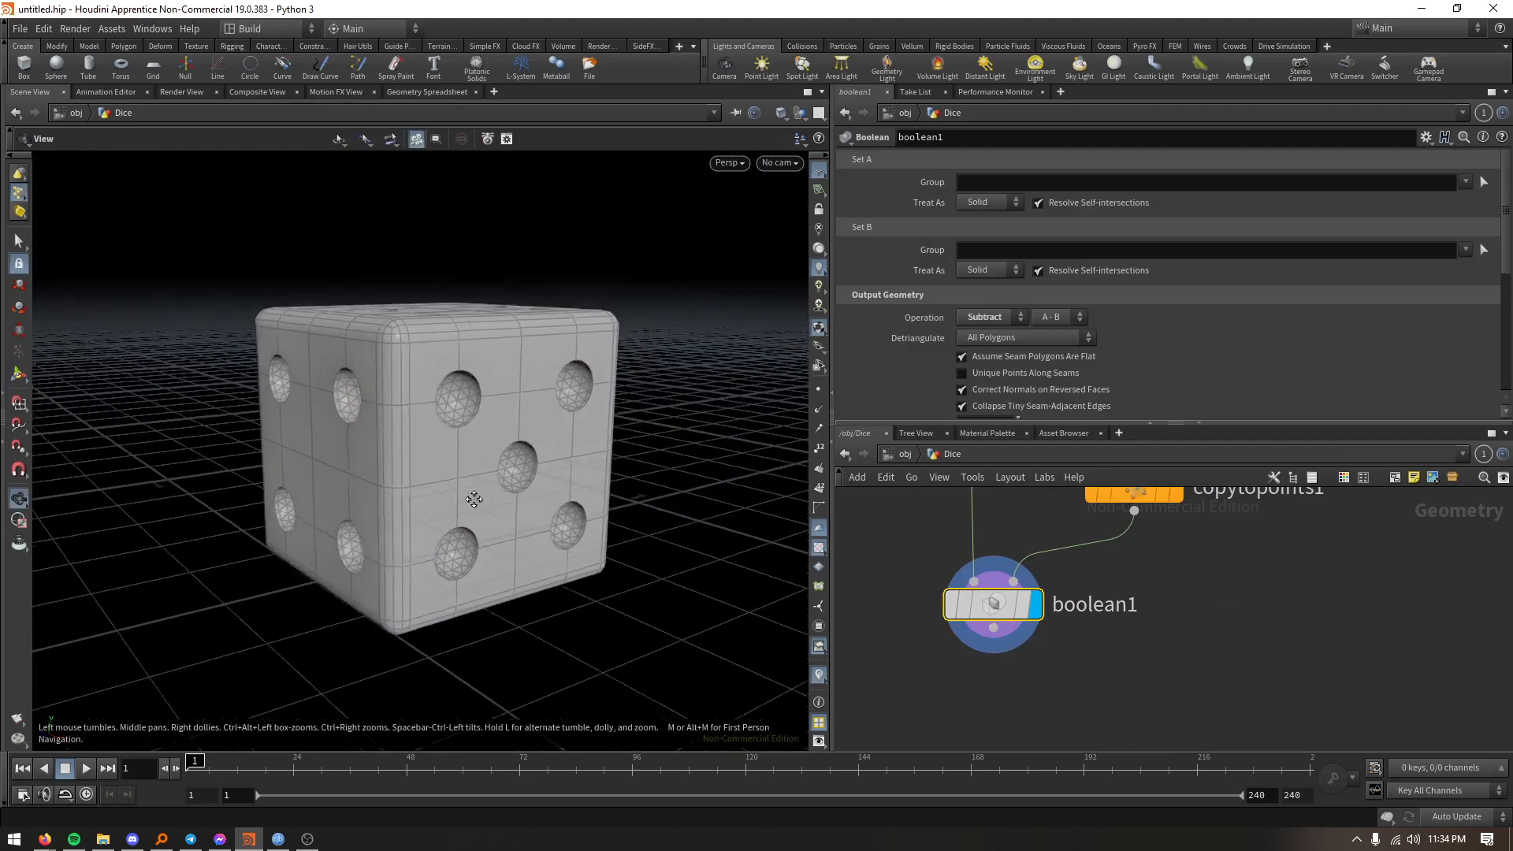
- Set the uniform scale of the sphere that cuts the pips to 0.2
{"action": "scroll", "coordinate": [1123, 639], "scroll_direction": "down", "scroll_amount": 1}
{"action": "middle_click_drag", "start_coordinate": [1124, 639], "coordinate": [1155, 725]}
{"action": "scroll", "coordinate": [1216, 648], "scroll_direction": "up", "scroll_amount": 1}
{"action": "middle_click_drag", "start_coordinate": [1217, 649], "coordinate": [1123, 737]}
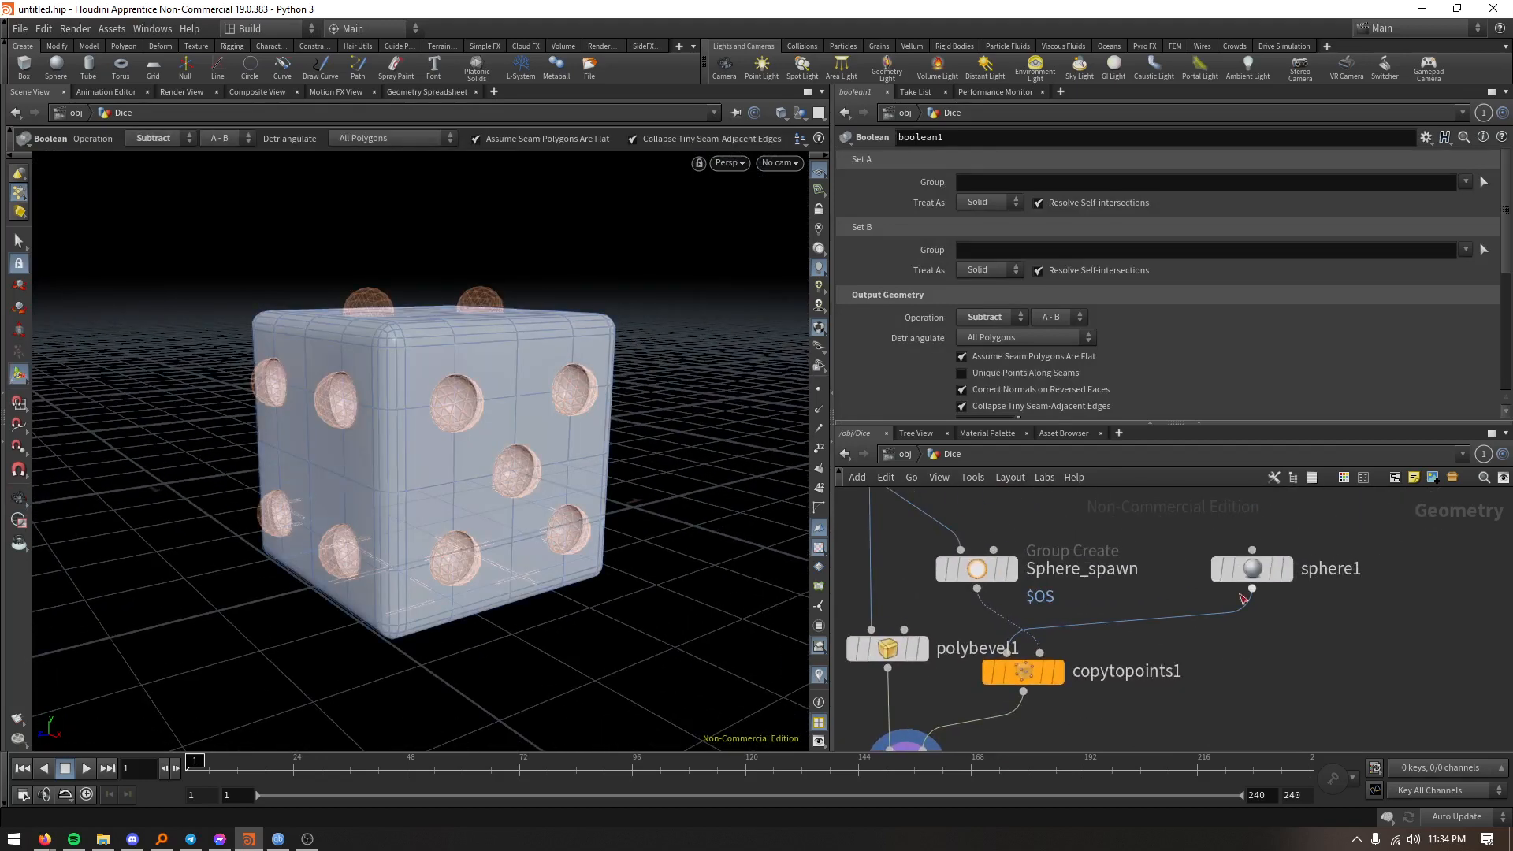
{"action": "left_click", "coordinate": [1251, 568]}
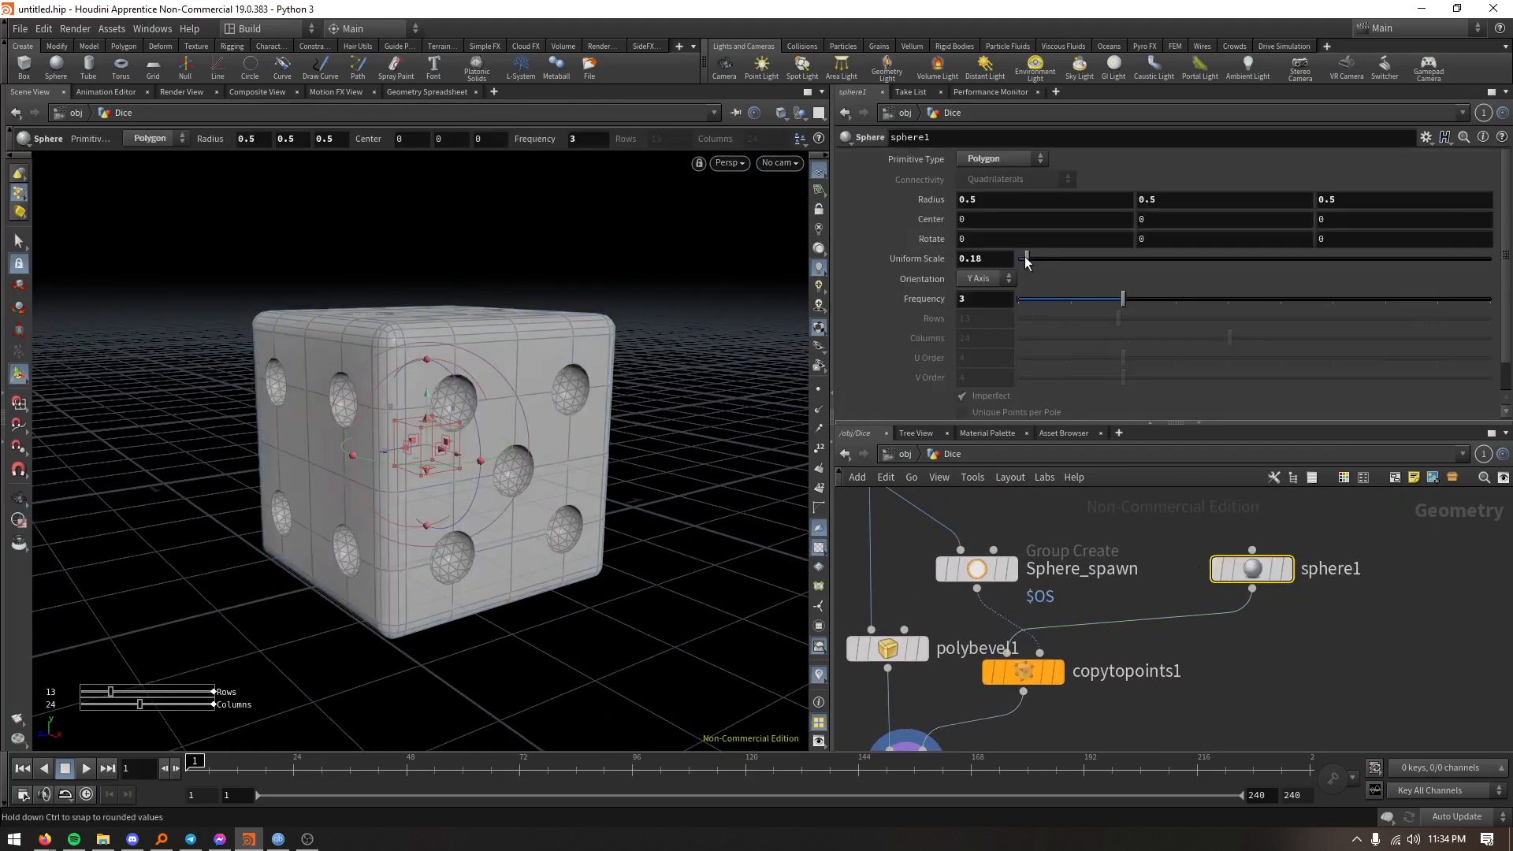
{"action": "mouse_move", "coordinate": [1027, 263]}
{"action": "left_mouse_down"}
{"action": "mouse_move", "coordinate": [1043, 260]}
{"action": "mouse_move", "coordinate": [1029, 268]}
{"action": "left_mouse_up"}
{"action": "scroll", "coordinate": [1135, 659], "scroll_direction": "down", "scroll_amount": 2}
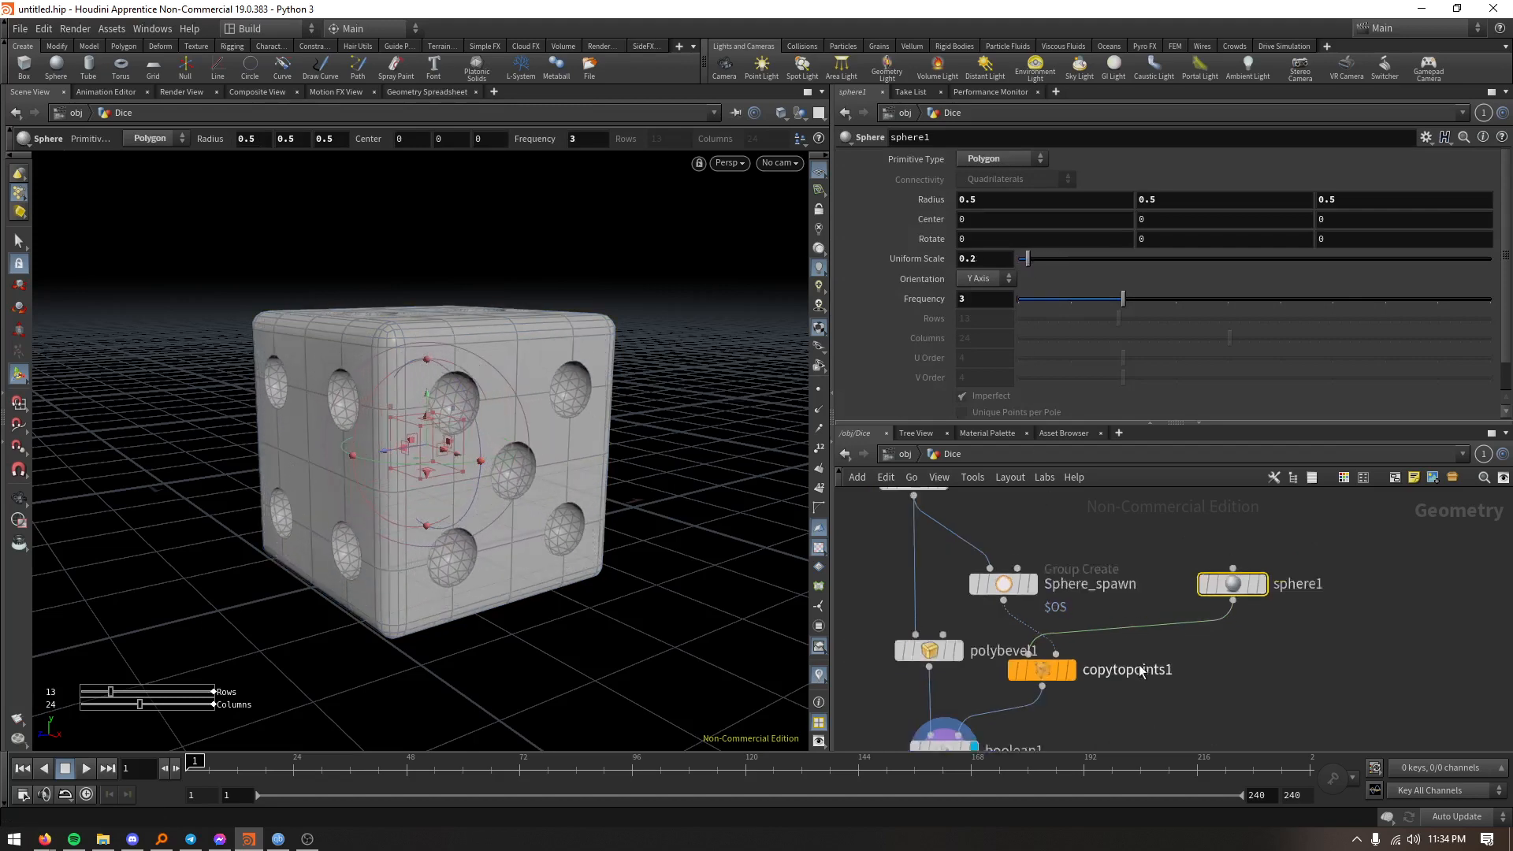
- Add an Output node after the Boolean and display its result
{"action": "middle_click_drag", "start_coordinate": [1116, 726], "coordinate": [1136, 643]}
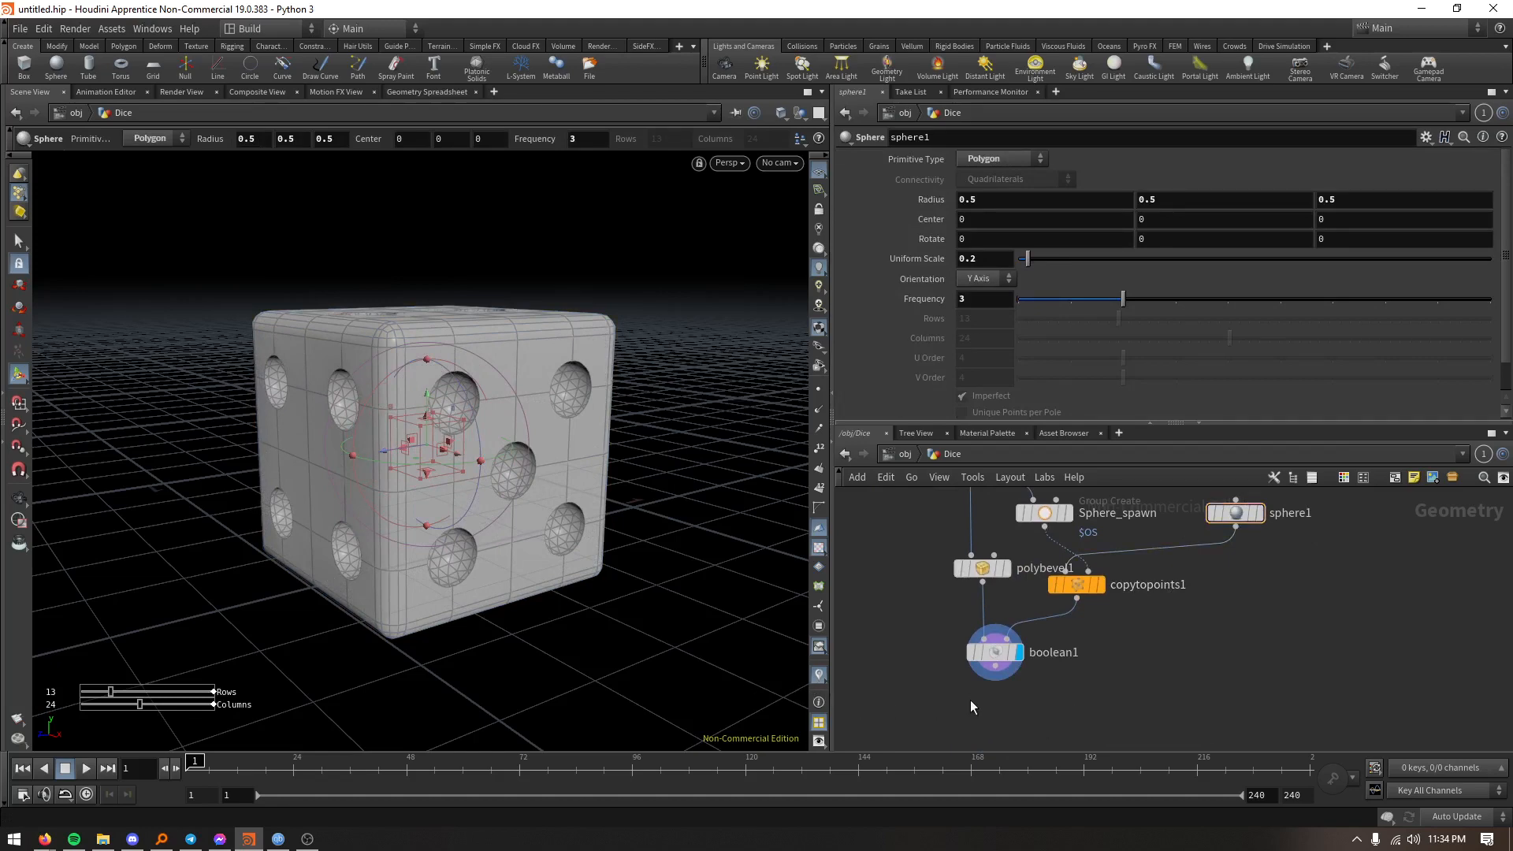
{"action": "left_click", "coordinate": [993, 652]}
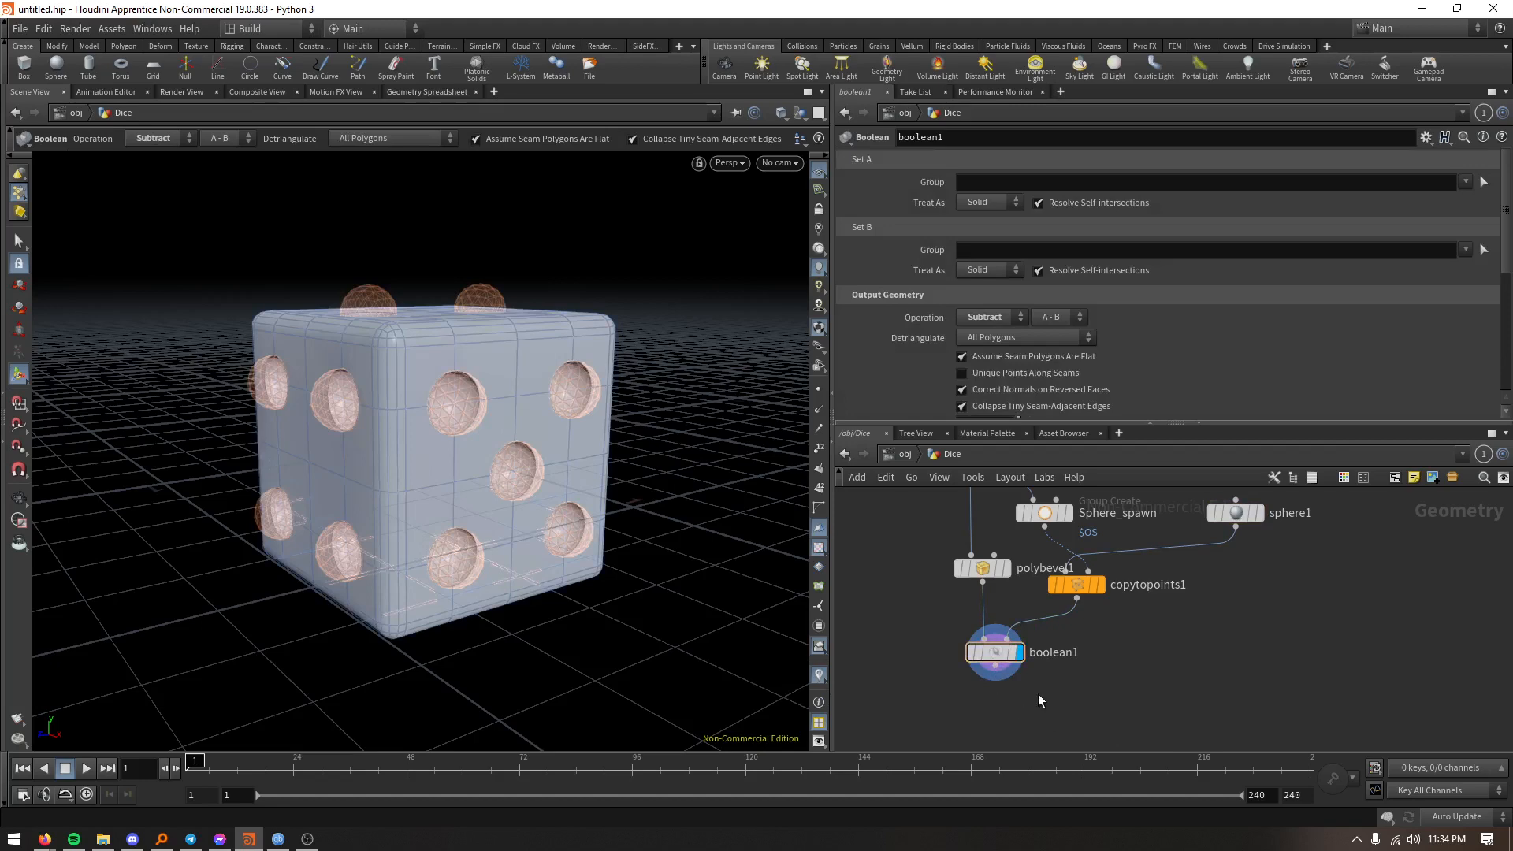
{"action": "key", "text": "Tab"}
{"action": "type", "text": "ou"}
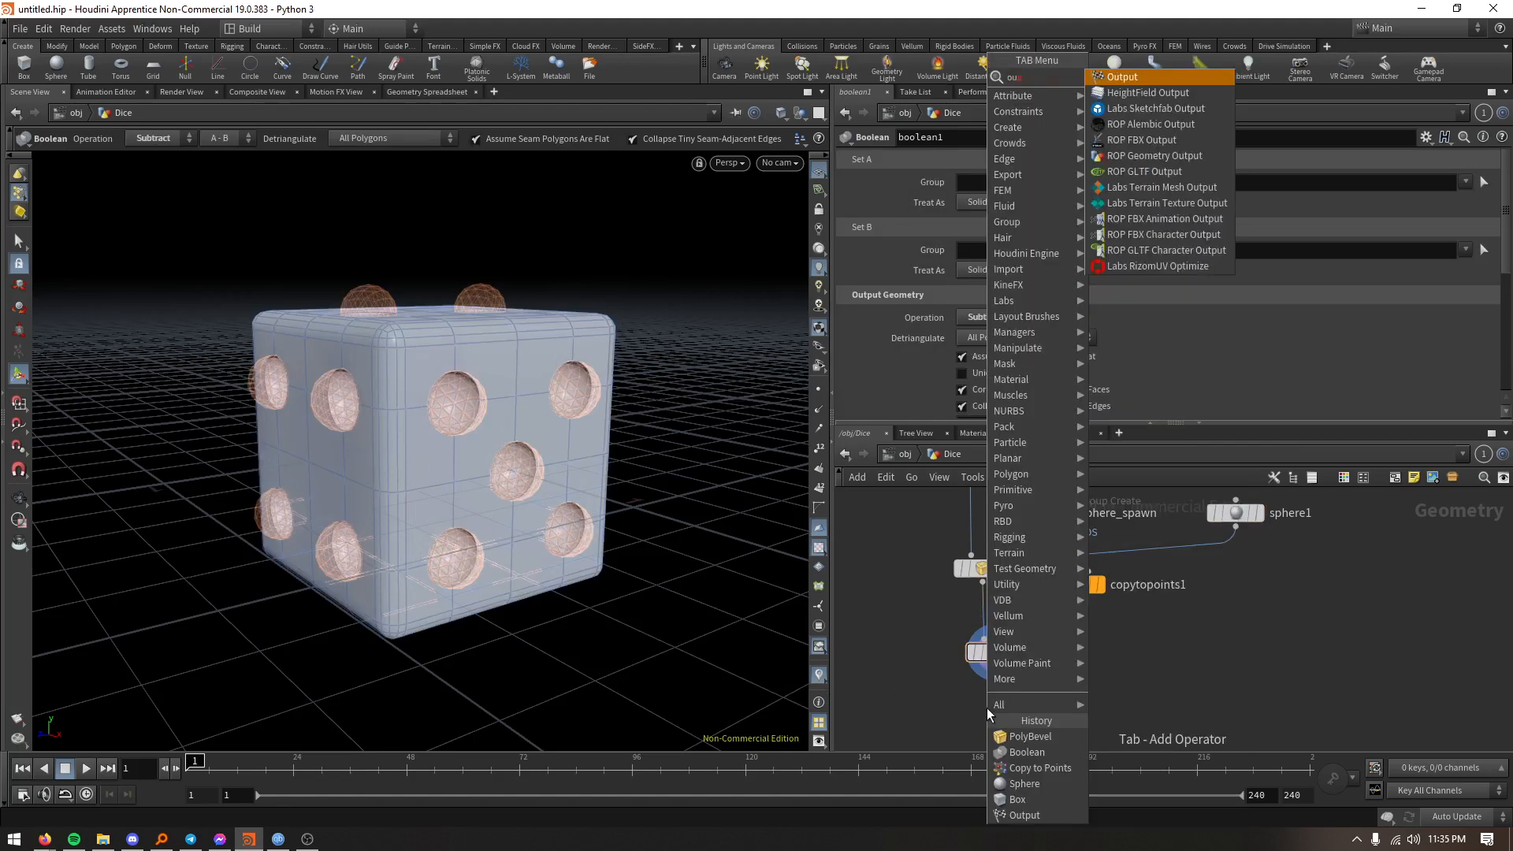
{"action": "key", "text": "Return"}
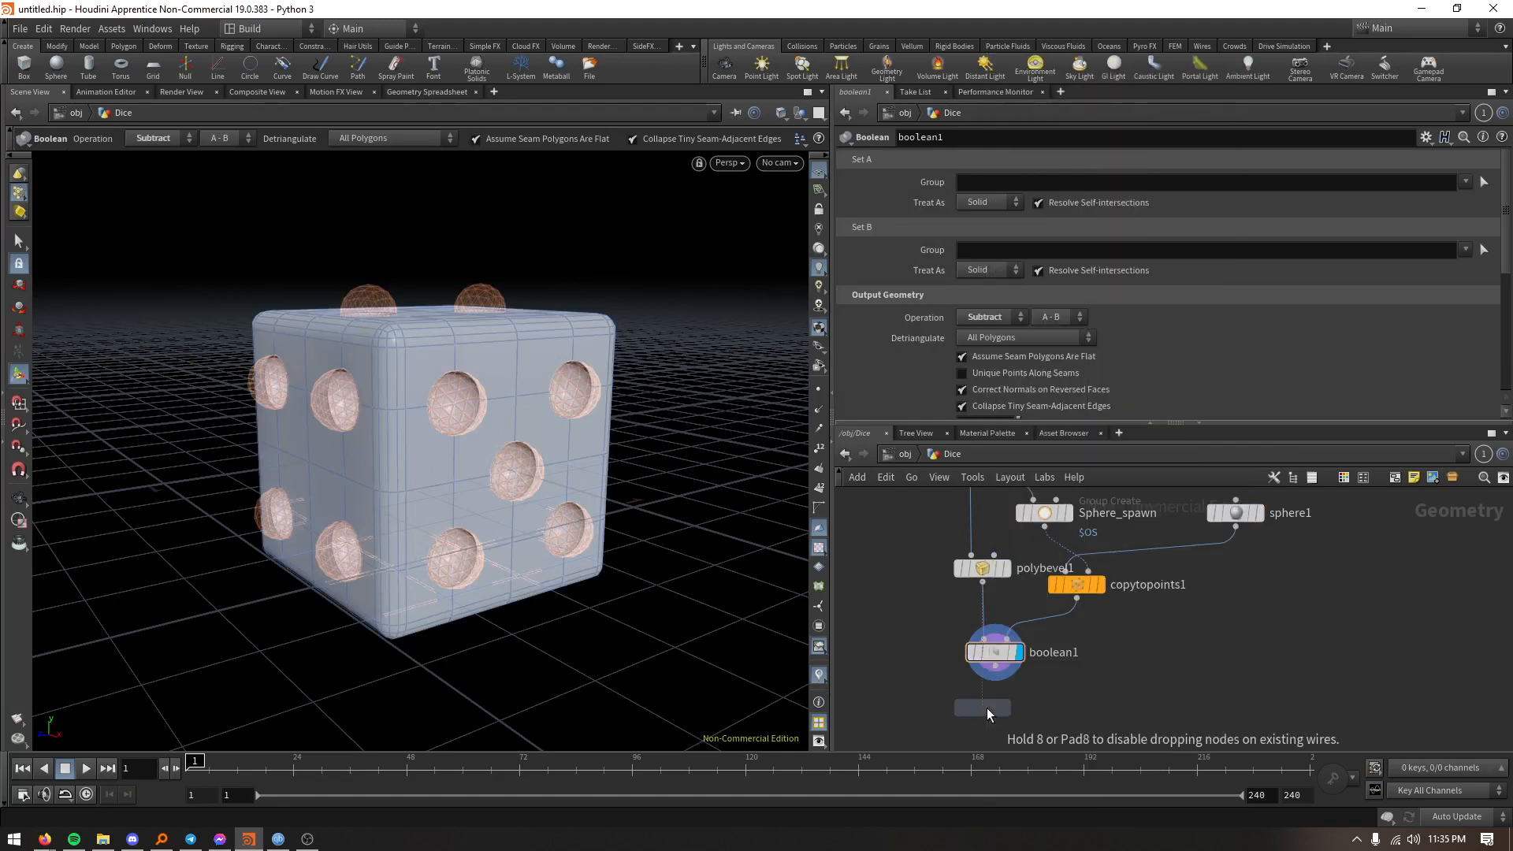
{"action": "left_click", "coordinate": [995, 716]}
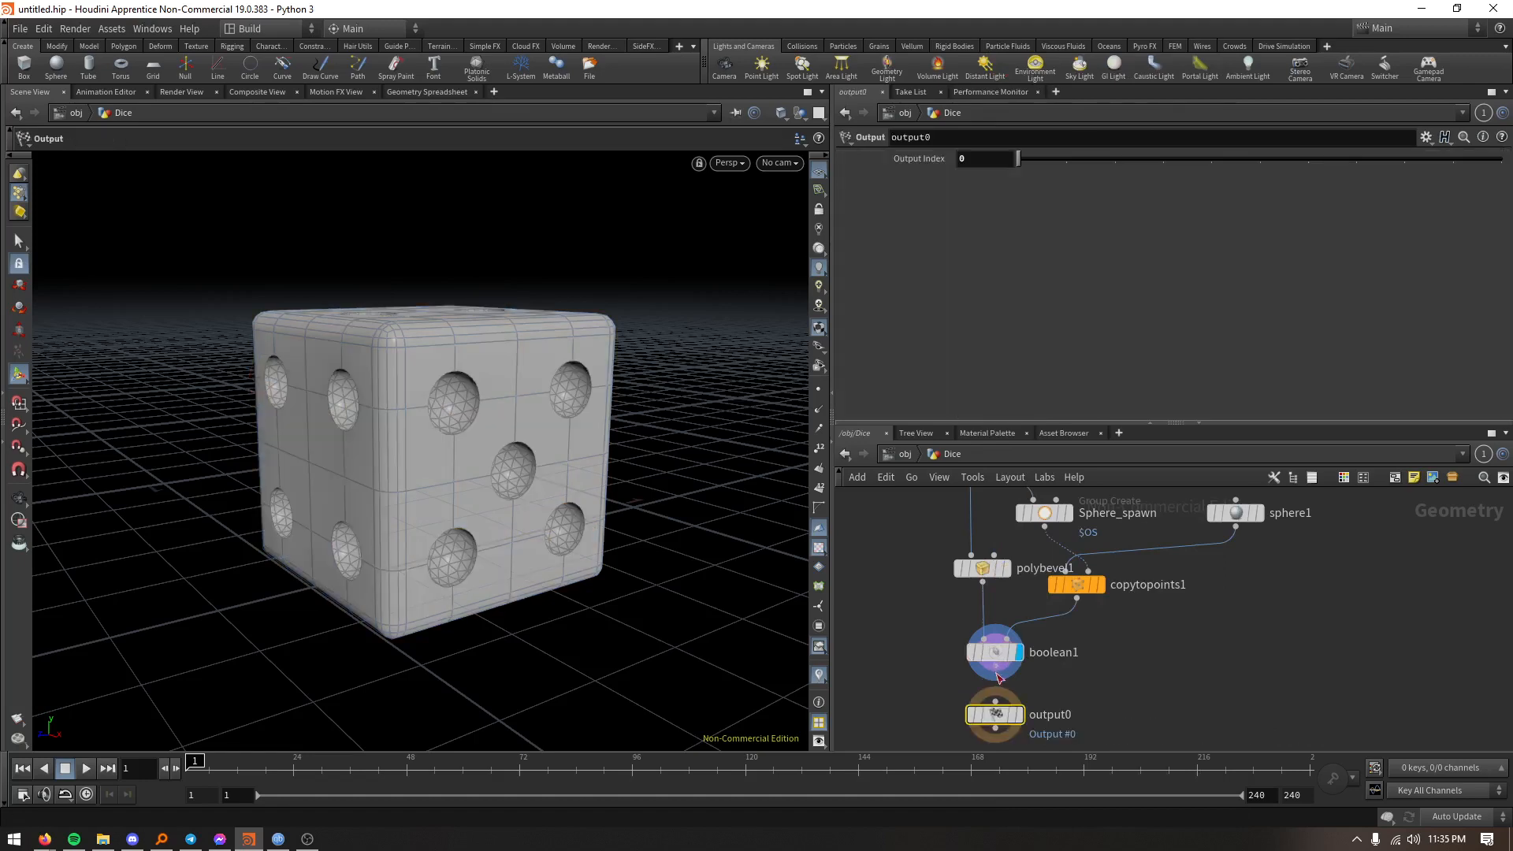
{"action": "left_click", "coordinate": [1019, 716]}
{"action": "scroll", "coordinate": [1138, 677], "scroll_direction": "down", "scroll_amount": 2}
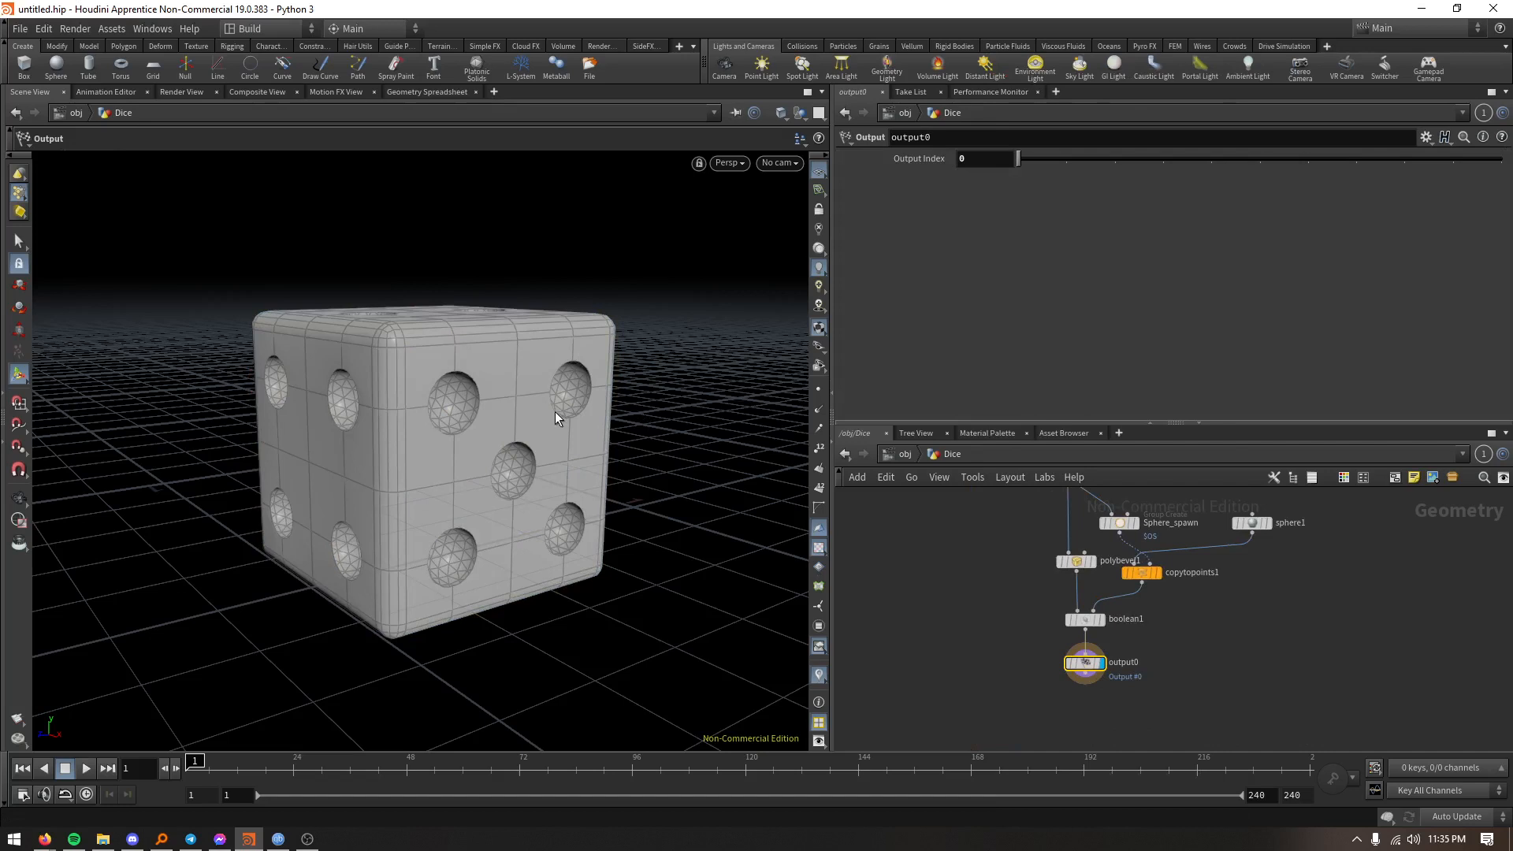
- Move the PolyBevel node out of the box branch and insert it between the Boolean and Output nodes
{"action": "middle_click_drag", "start_coordinate": [976, 582], "coordinate": [966, 639]}
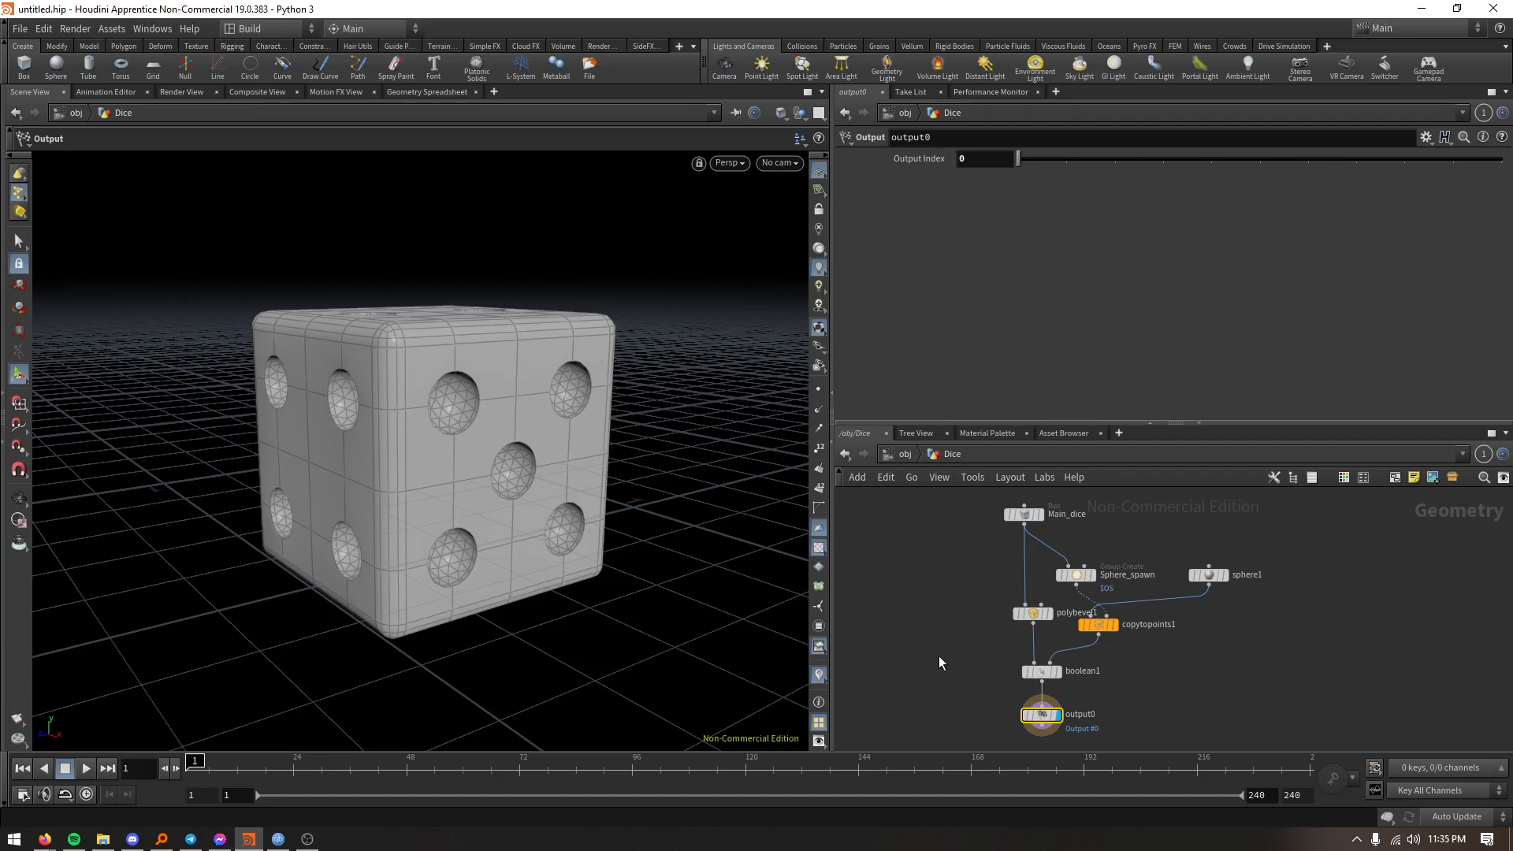
{"action": "middle_click_drag", "start_coordinate": [939, 656], "coordinate": [930, 637]}
{"action": "middle_click_drag", "start_coordinate": [1081, 684], "coordinate": [1076, 636]}
{"action": "left_click_drag", "start_coordinate": [1032, 655], "coordinate": [1032, 683]}
{"action": "scroll", "coordinate": [1048, 640], "scroll_direction": "up", "scroll_amount": 3}
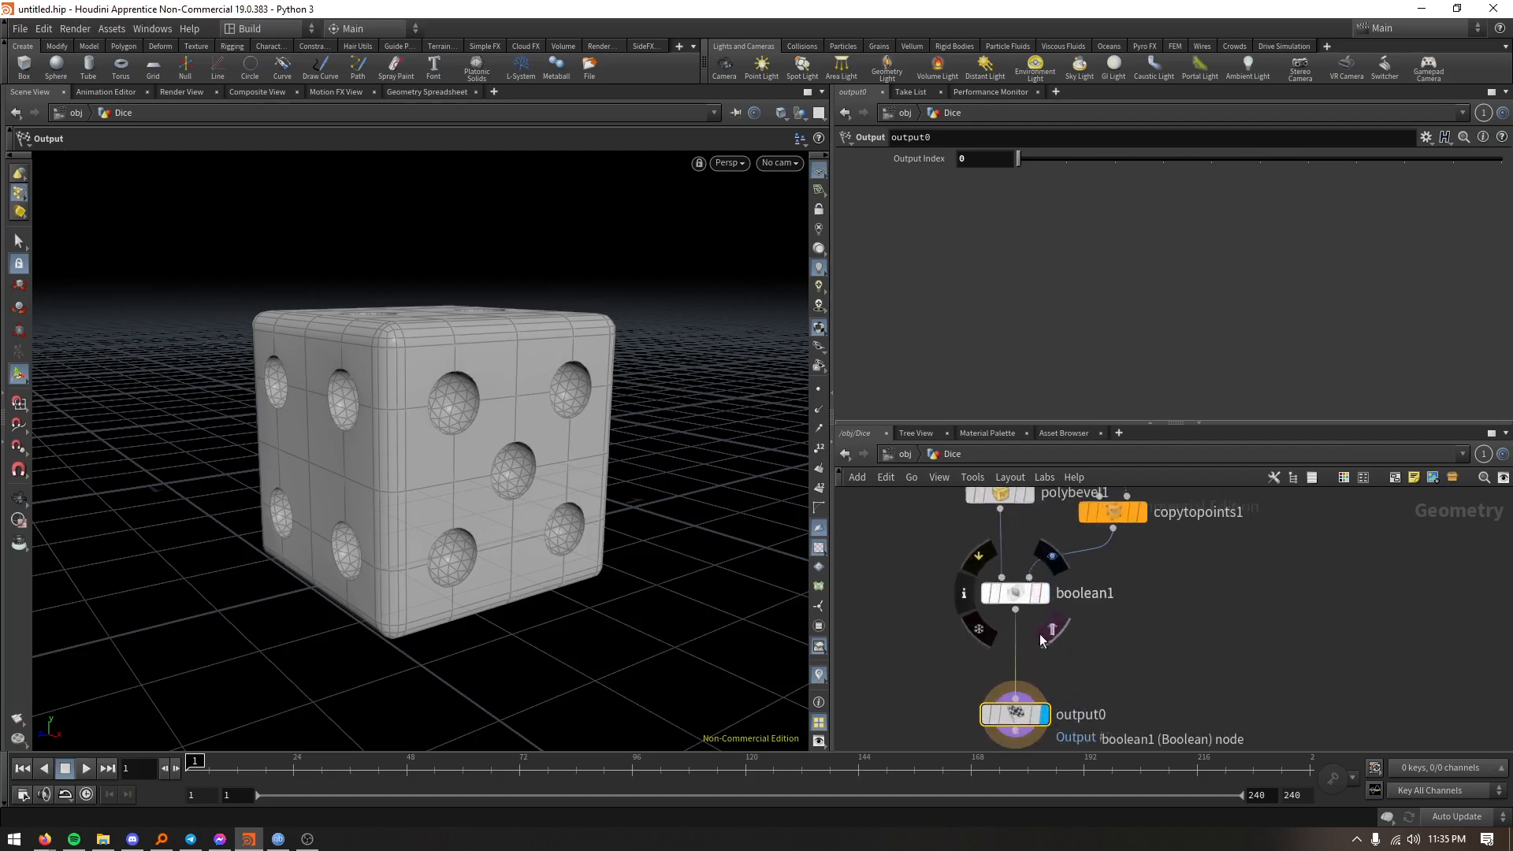
{"action": "middle_click_drag", "start_coordinate": [996, 555], "coordinate": [980, 597]}
{"action": "left_click_drag", "start_coordinate": [977, 540], "coordinate": [1002, 715]}
{"action": "middle_click_drag", "start_coordinate": [1170, 697], "coordinate": [1179, 644]}
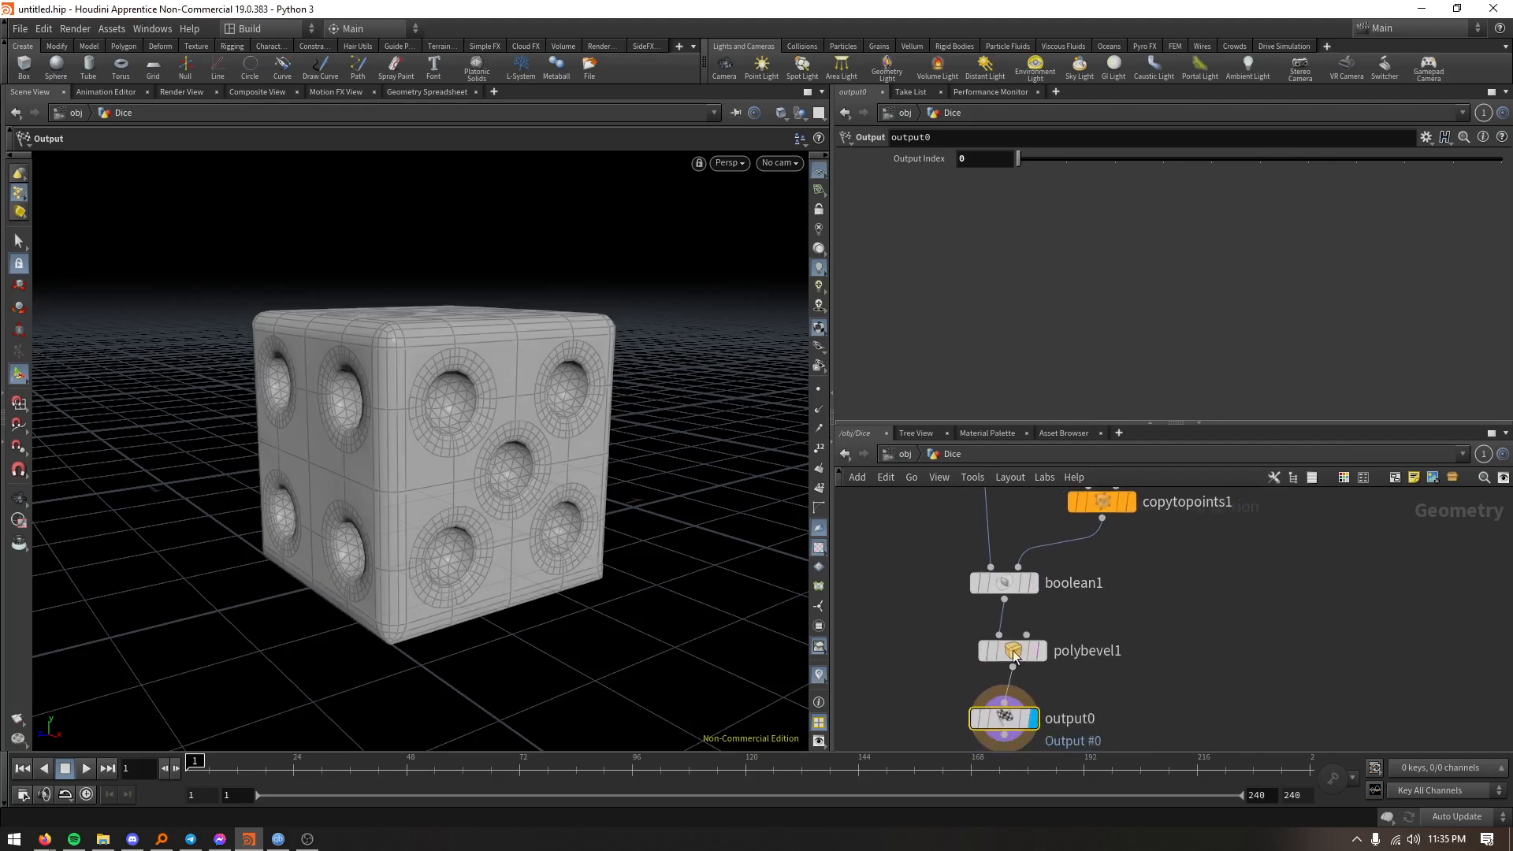
- Display the PolyBevel node and try a maximum normal angle of 87.4 for ignoring flat edges
{"action": "scroll", "coordinate": [490, 421], "scroll_direction": "up", "scroll_amount": 10}
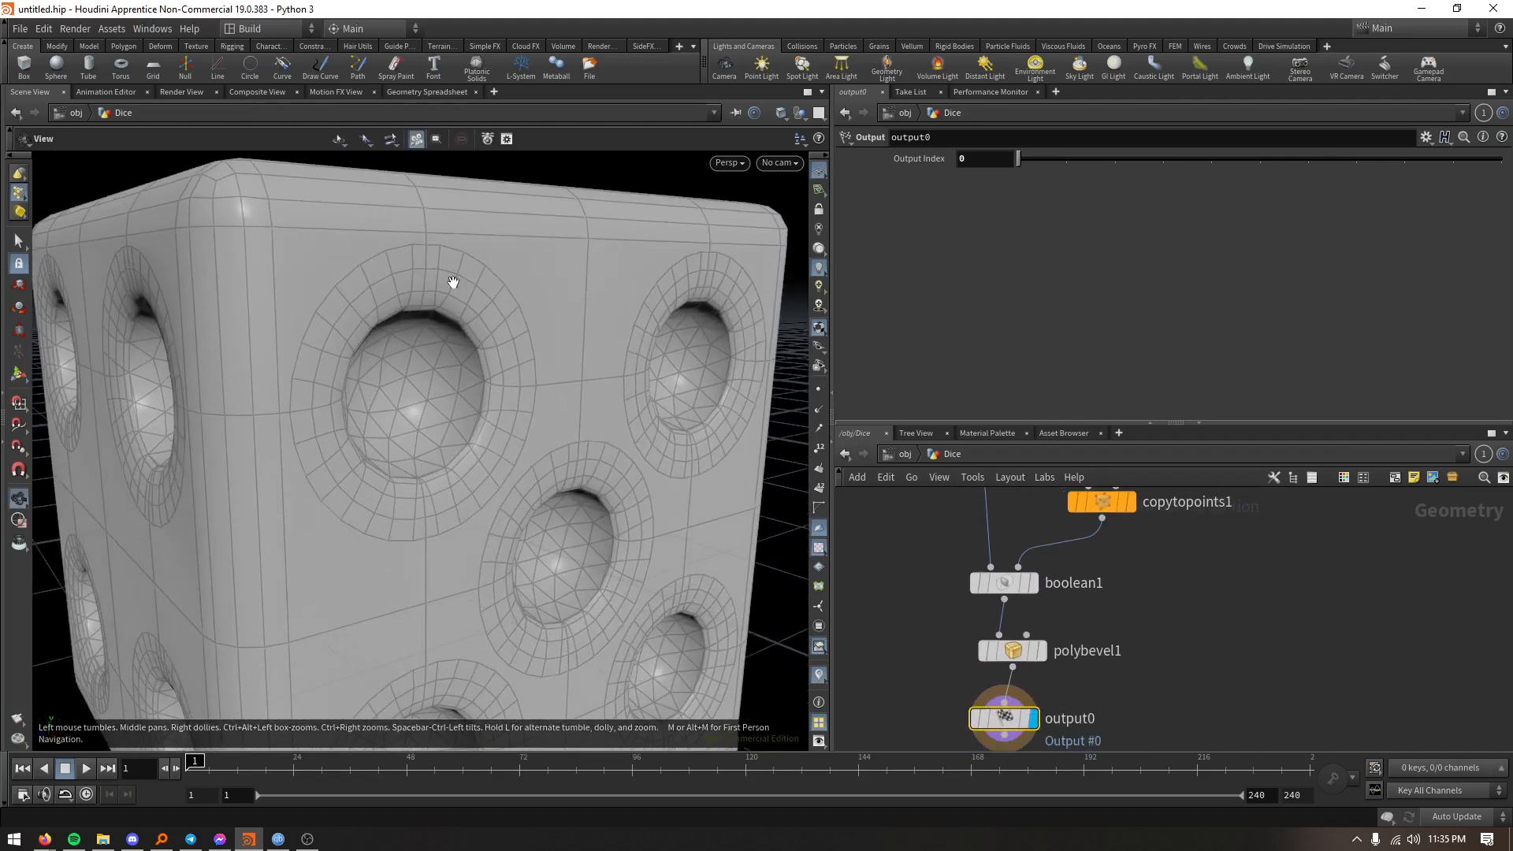
{"action": "left_click", "coordinate": [1012, 650]}
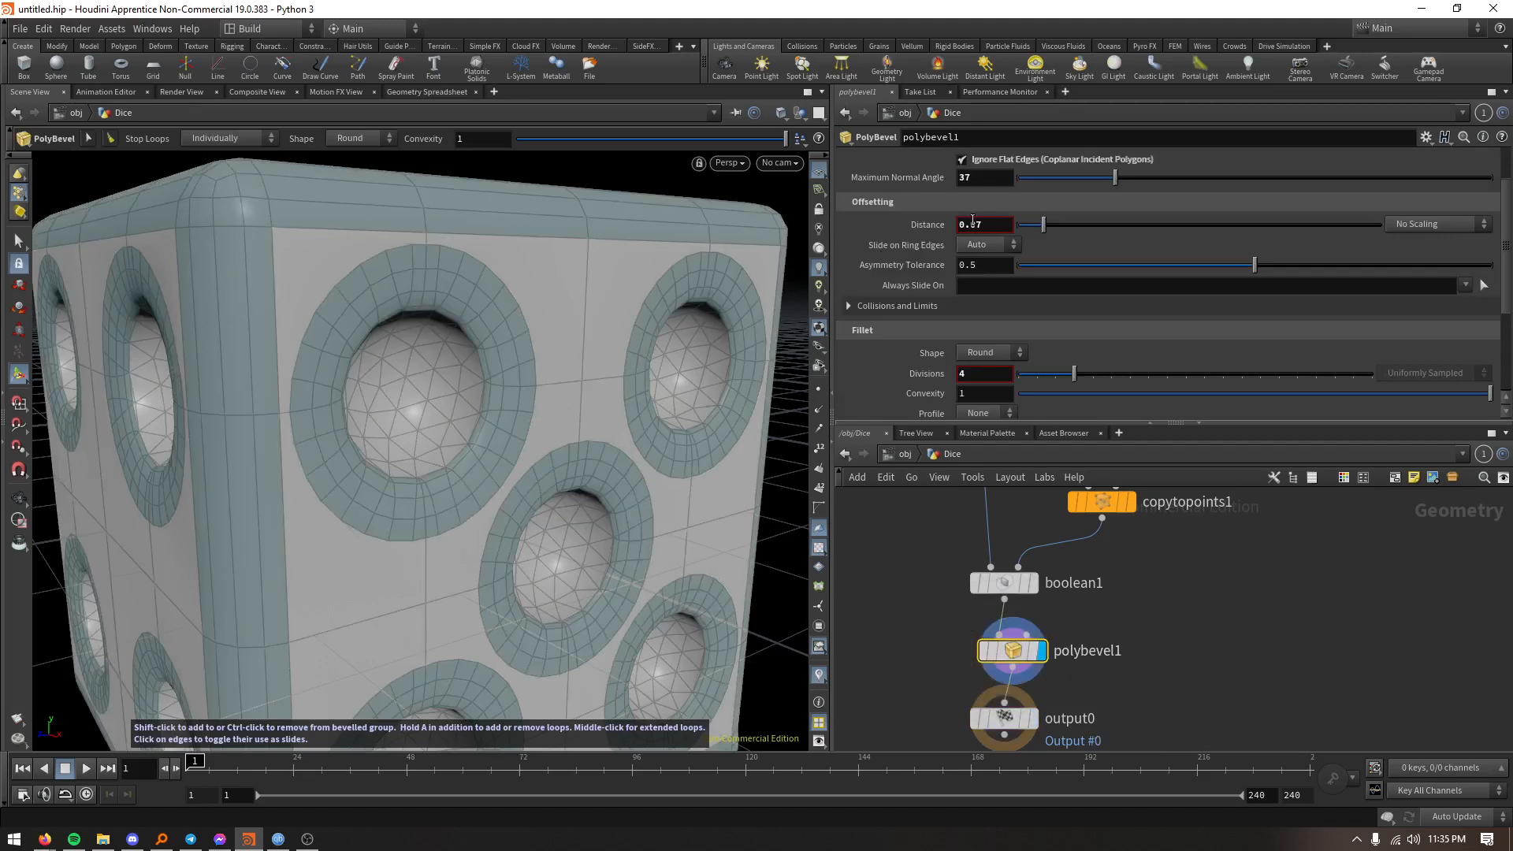
{"action": "left_click_drag", "start_coordinate": [1115, 178], "coordinate": [1248, 188]}
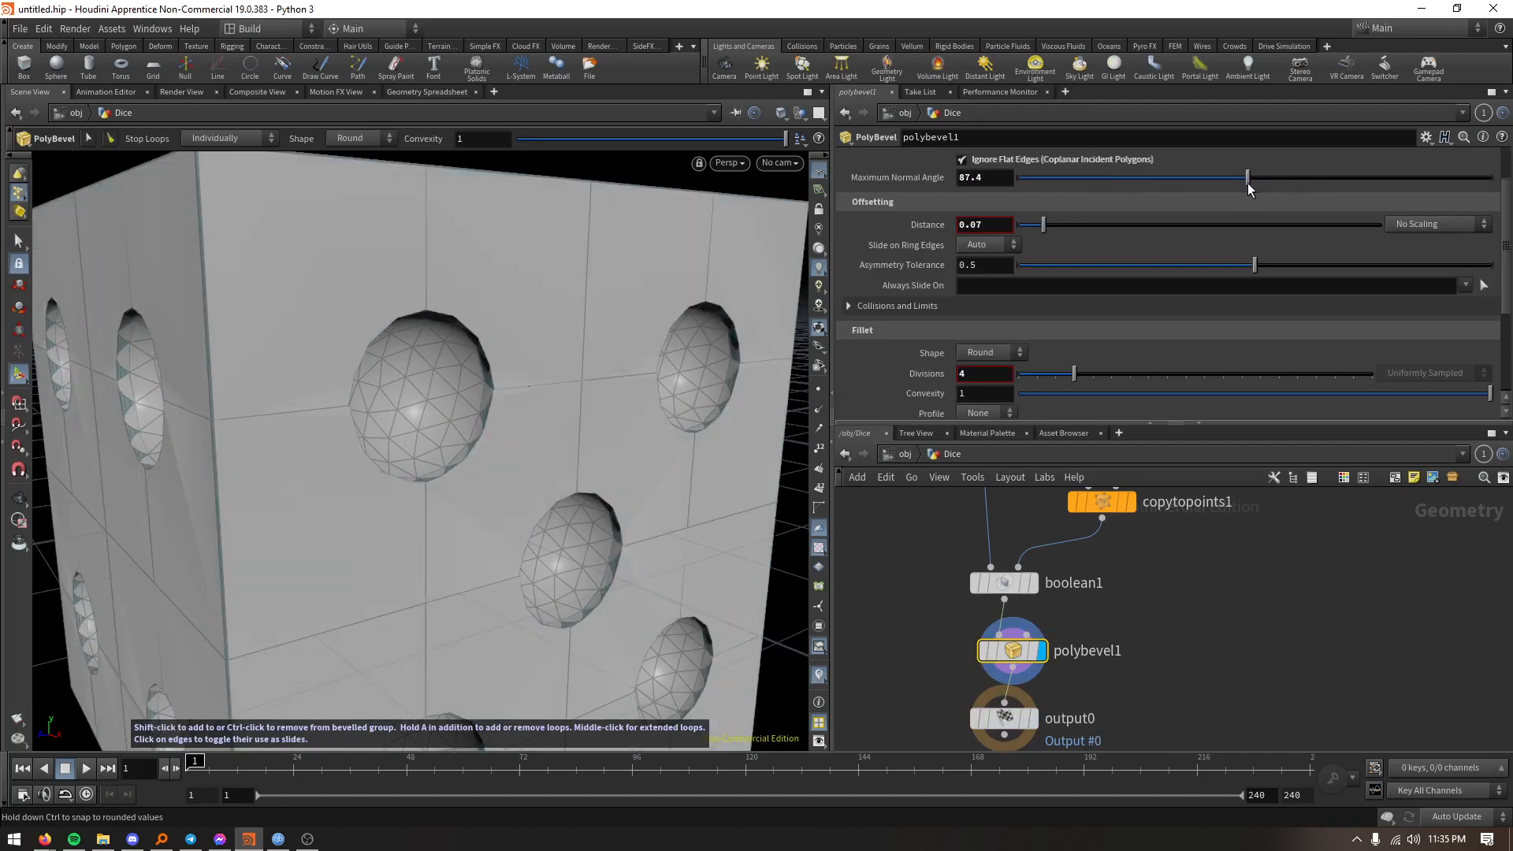
{"action": "key", "text": "Escape"}
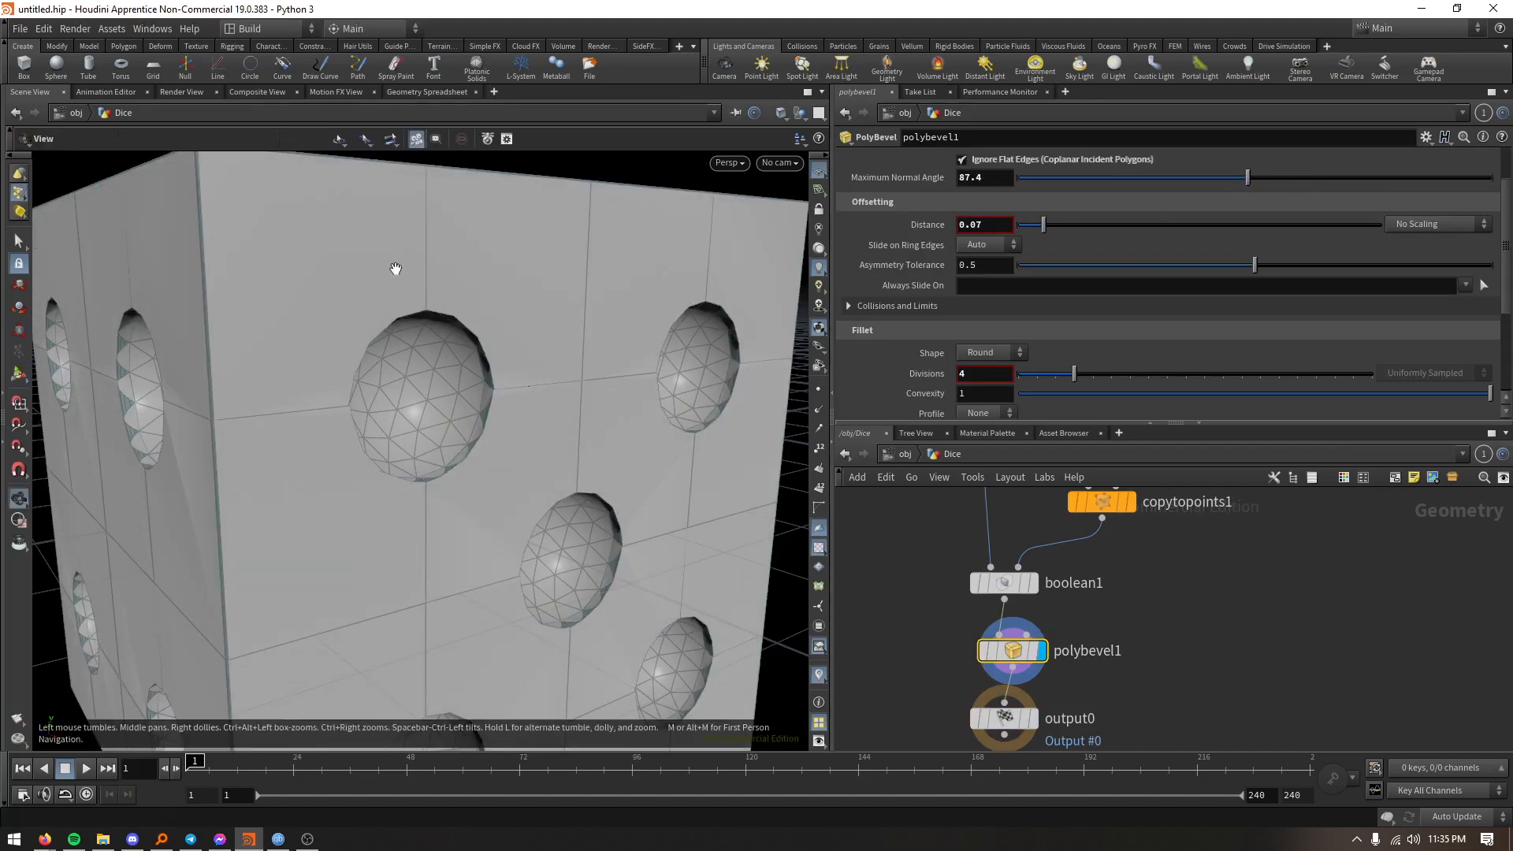
{"action": "left_click_drag", "start_coordinate": [395, 263], "coordinate": [435, 352]}
{"action": "key", "text": "Return"}
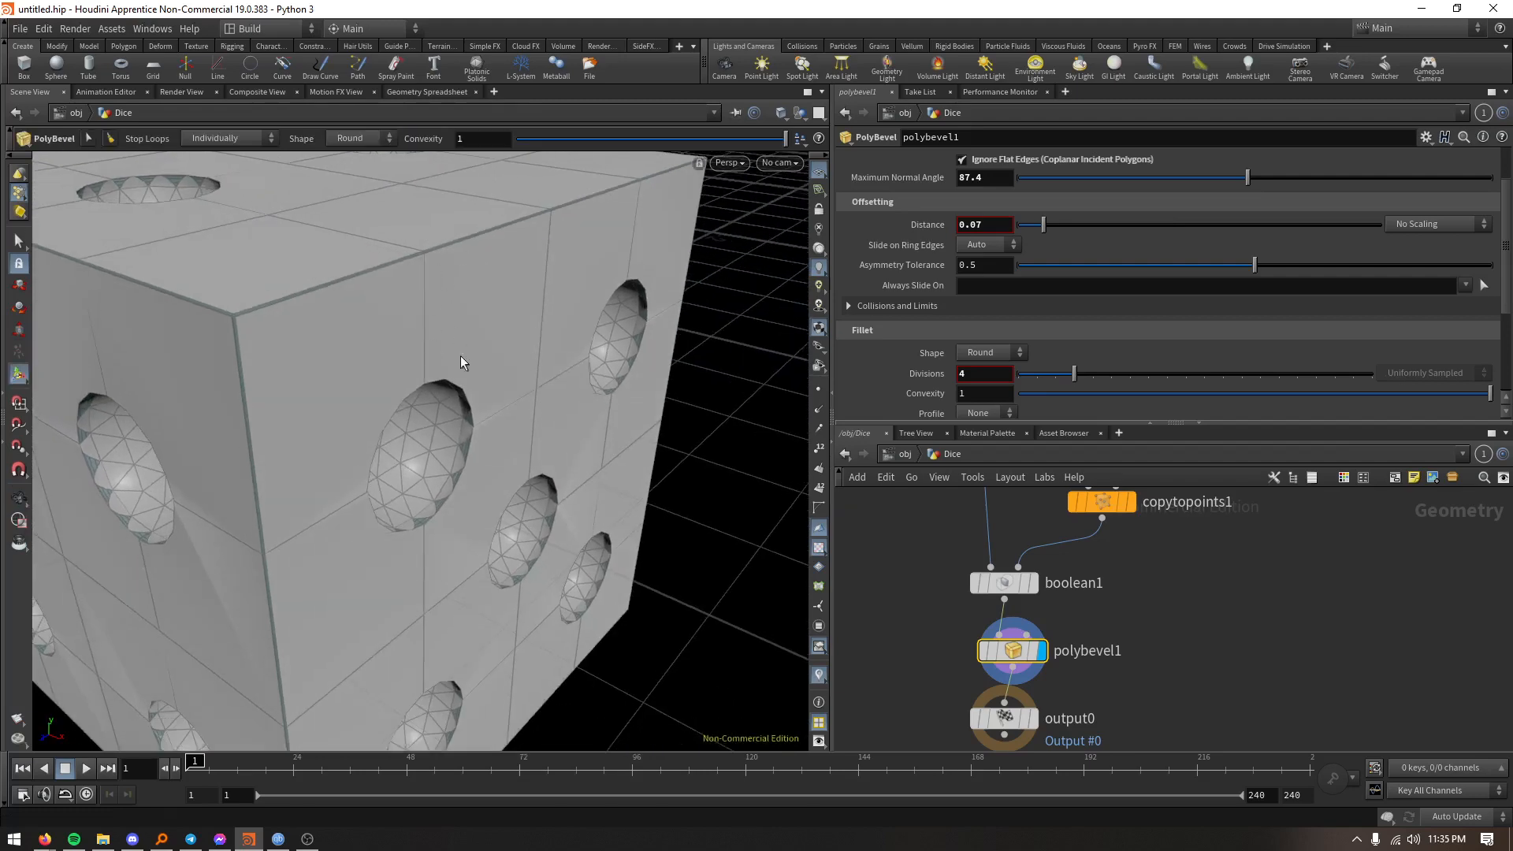
- Set the PolyBevel's maximum normal angle to 77.2 after inspecting the pip edges up close
{"action": "scroll", "coordinate": [465, 394], "scroll_direction": "up", "scroll_amount": 5}
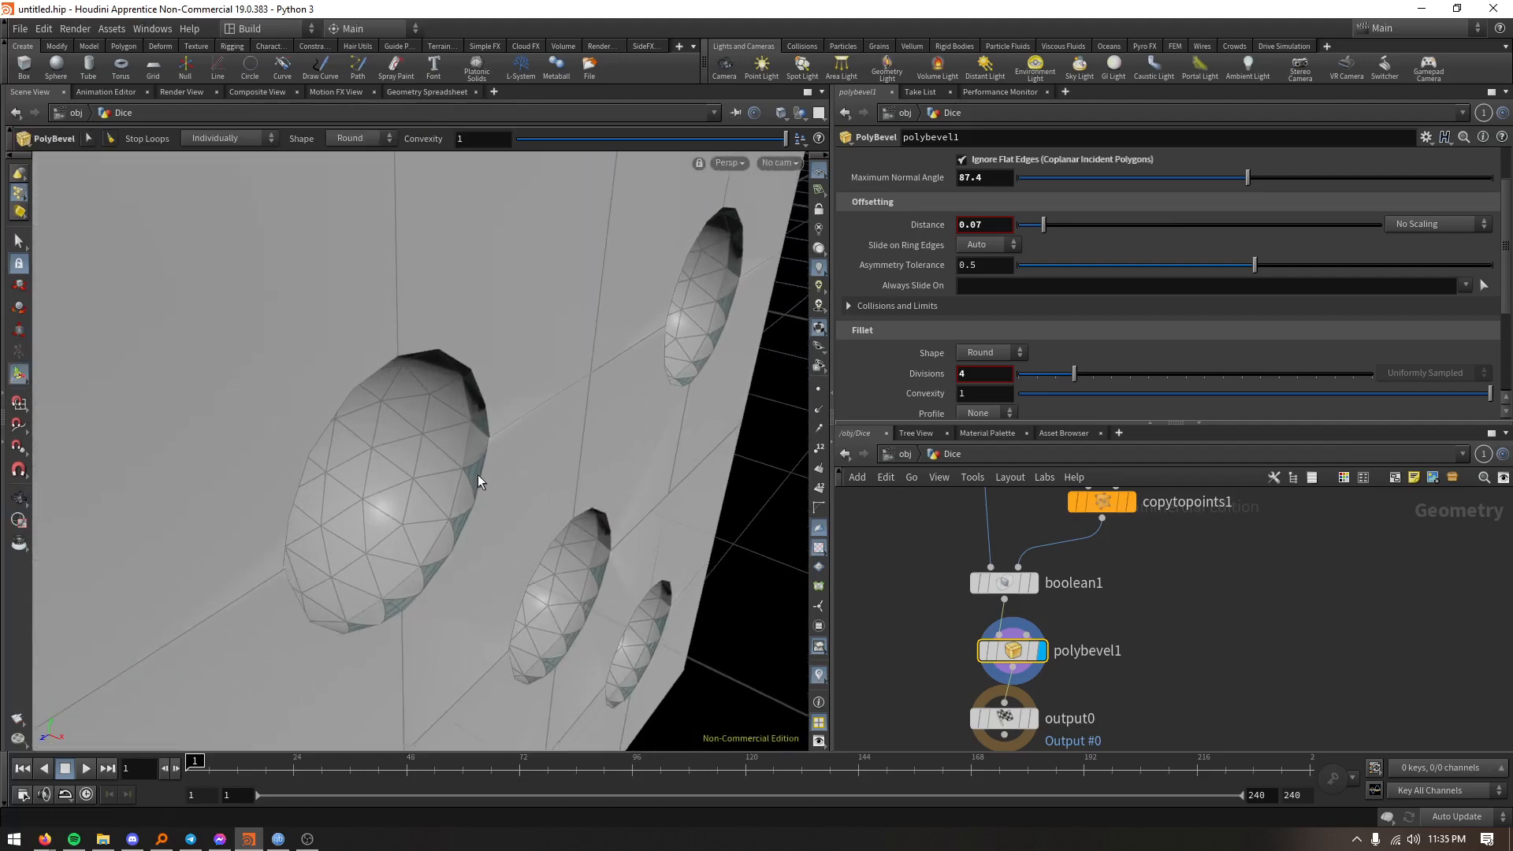
{"action": "right_click_drag", "start_coordinate": [484, 345], "coordinate": [511, 638], "text": "alt"}
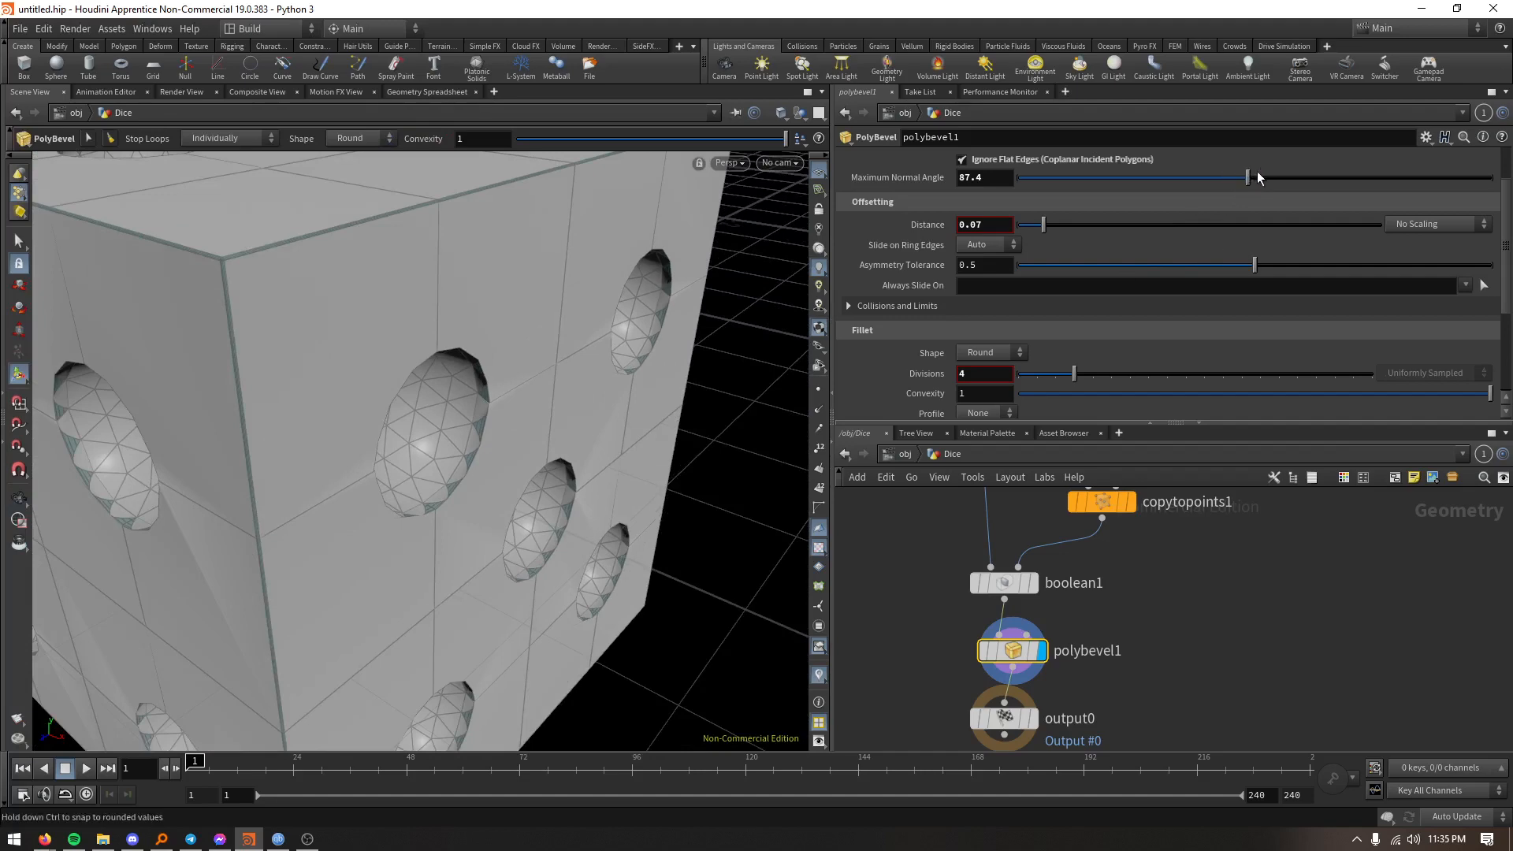
{"action": "mouse_move", "coordinate": [1247, 177]}
{"action": "left_mouse_down"}
{"action": "mouse_move", "coordinate": [1293, 177]}
{"action": "mouse_move", "coordinate": [1220, 178]}
{"action": "left_mouse_up"}
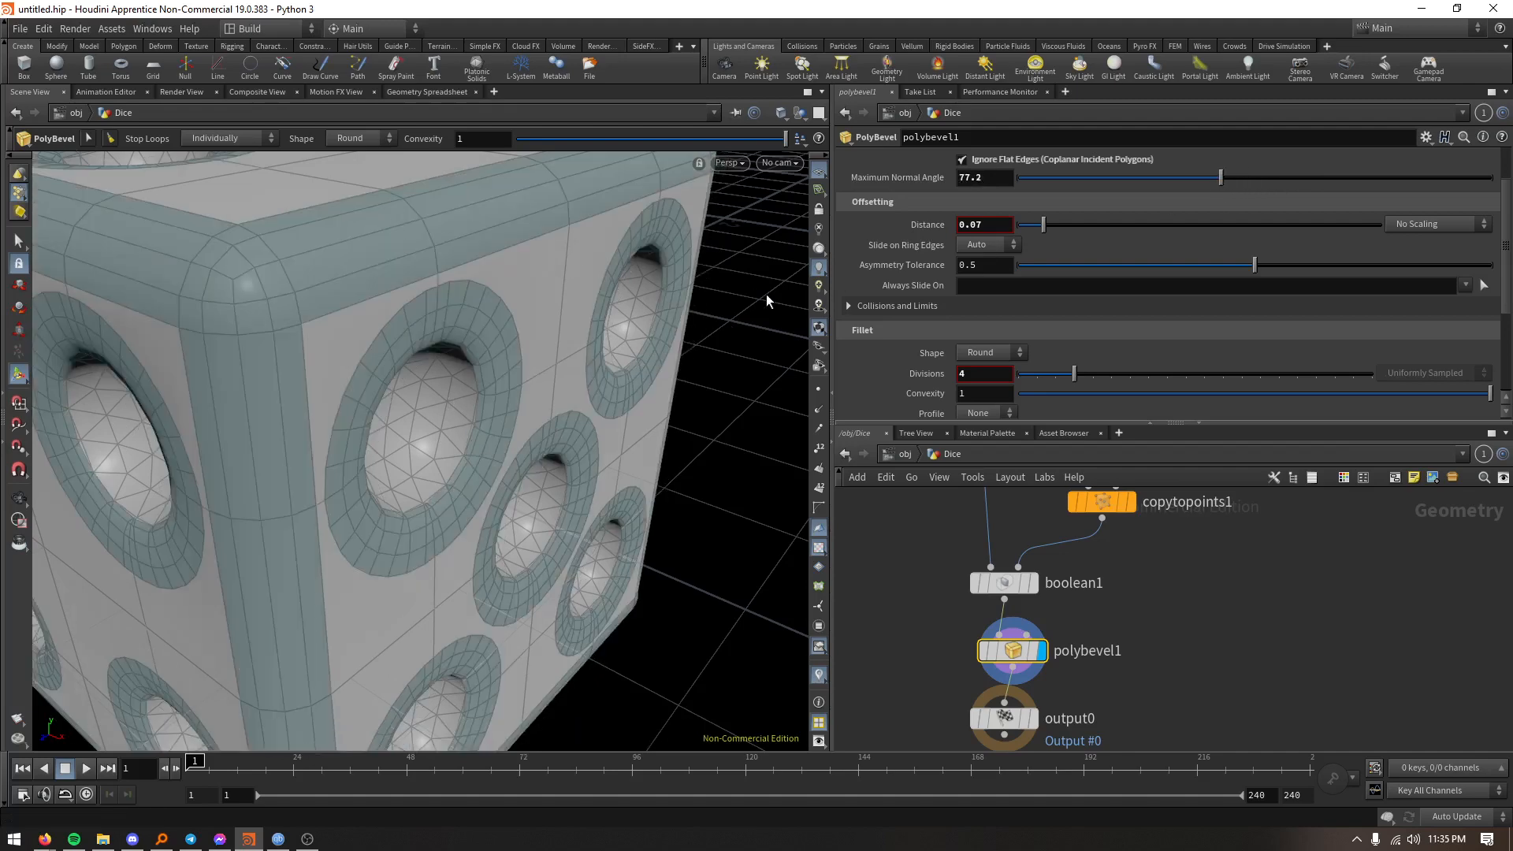
{"action": "left_click_drag", "start_coordinate": [623, 361], "coordinate": [569, 441], "text": "alt"}
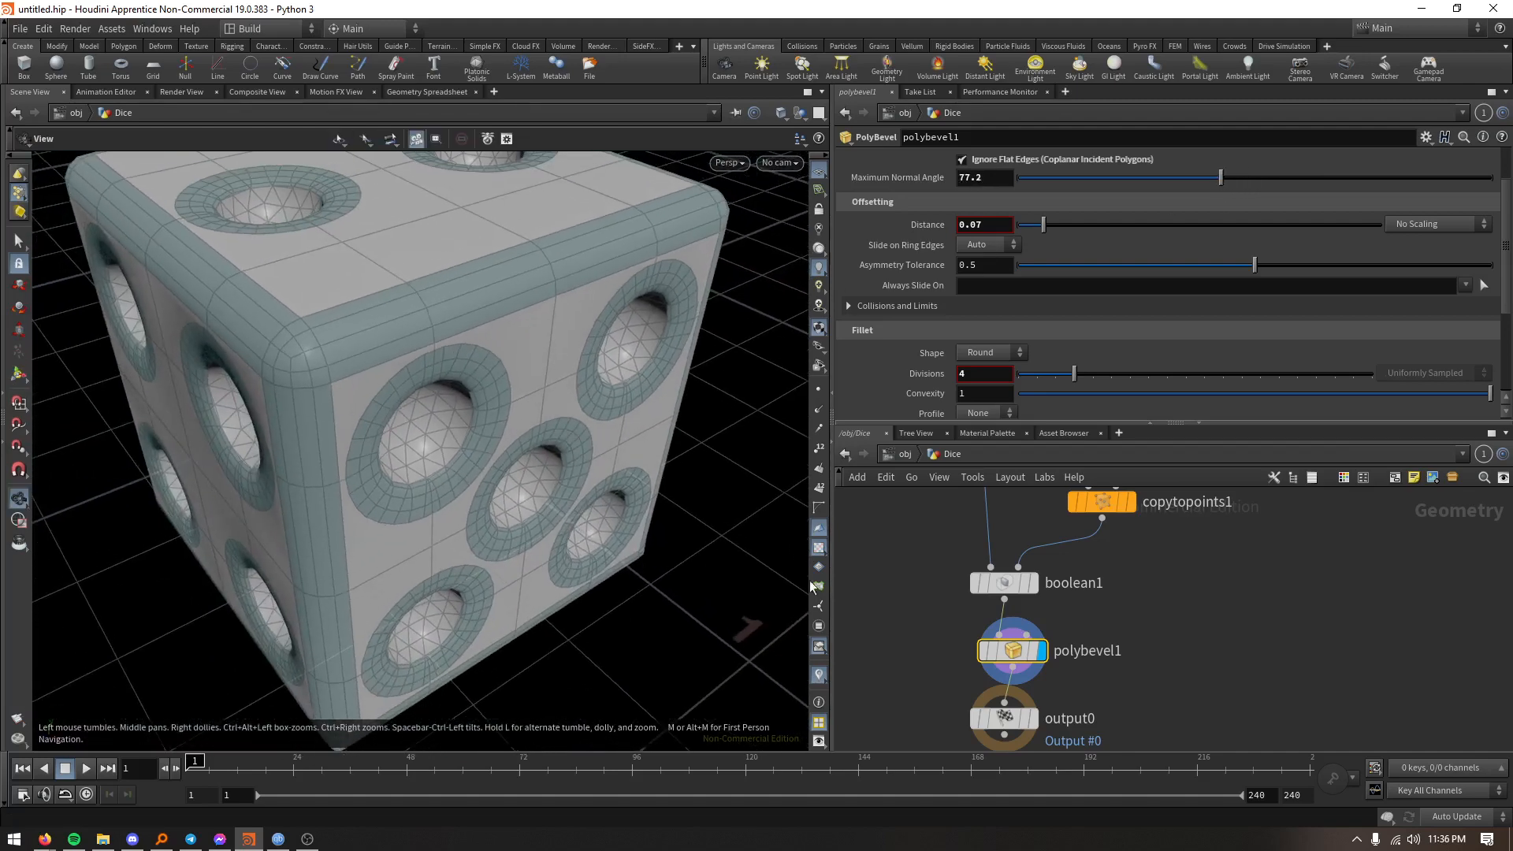
{"action": "key", "text": "Tab"}
{"action": "type", "text": "tran"}
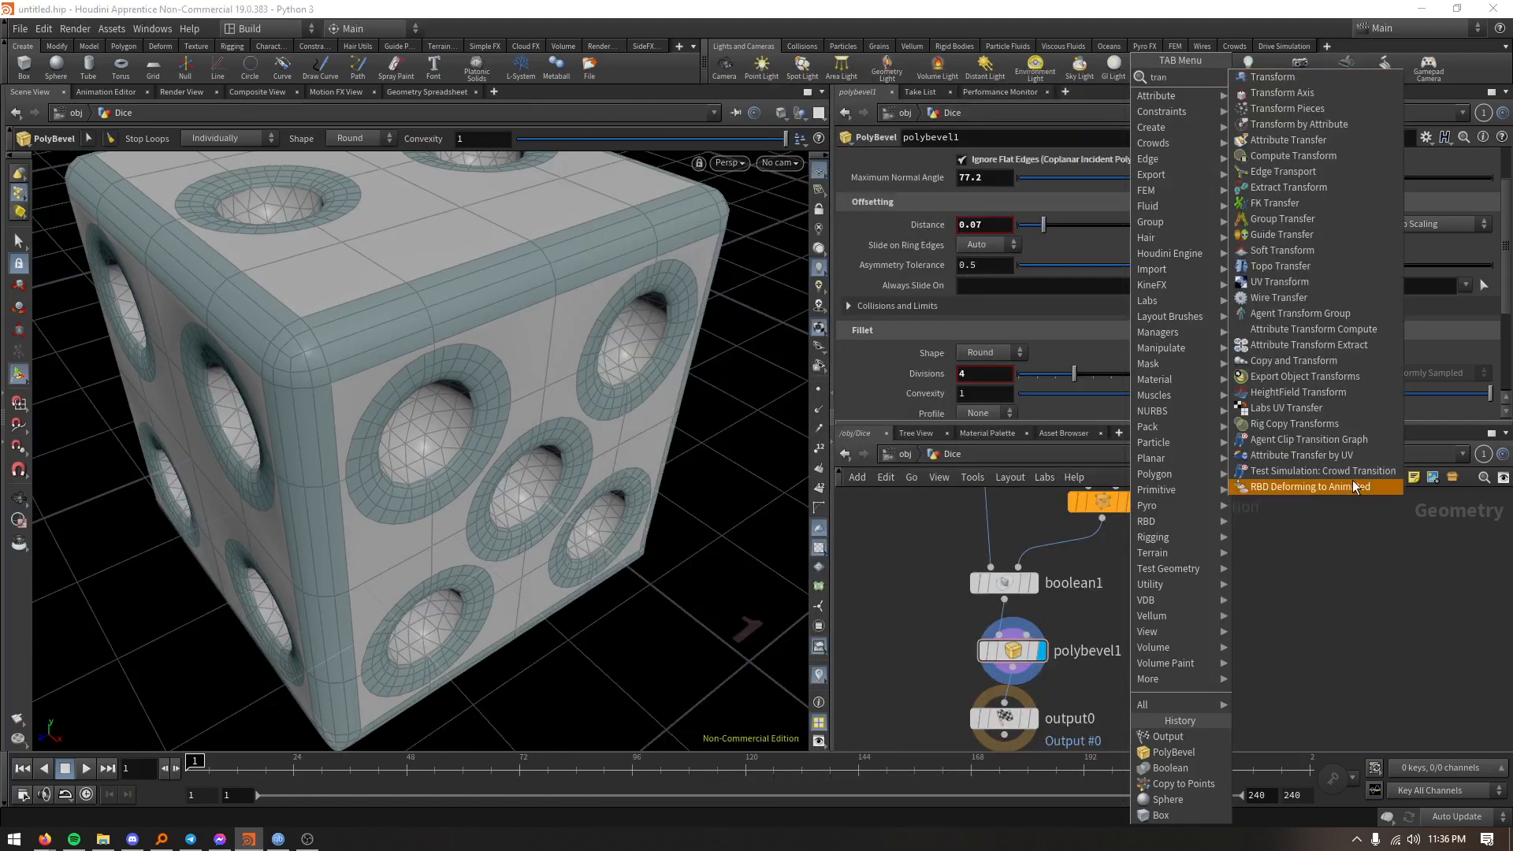
{"action": "left_click", "coordinate": [1310, 486]}
{"action": "left_click", "coordinate": [308, 839]}
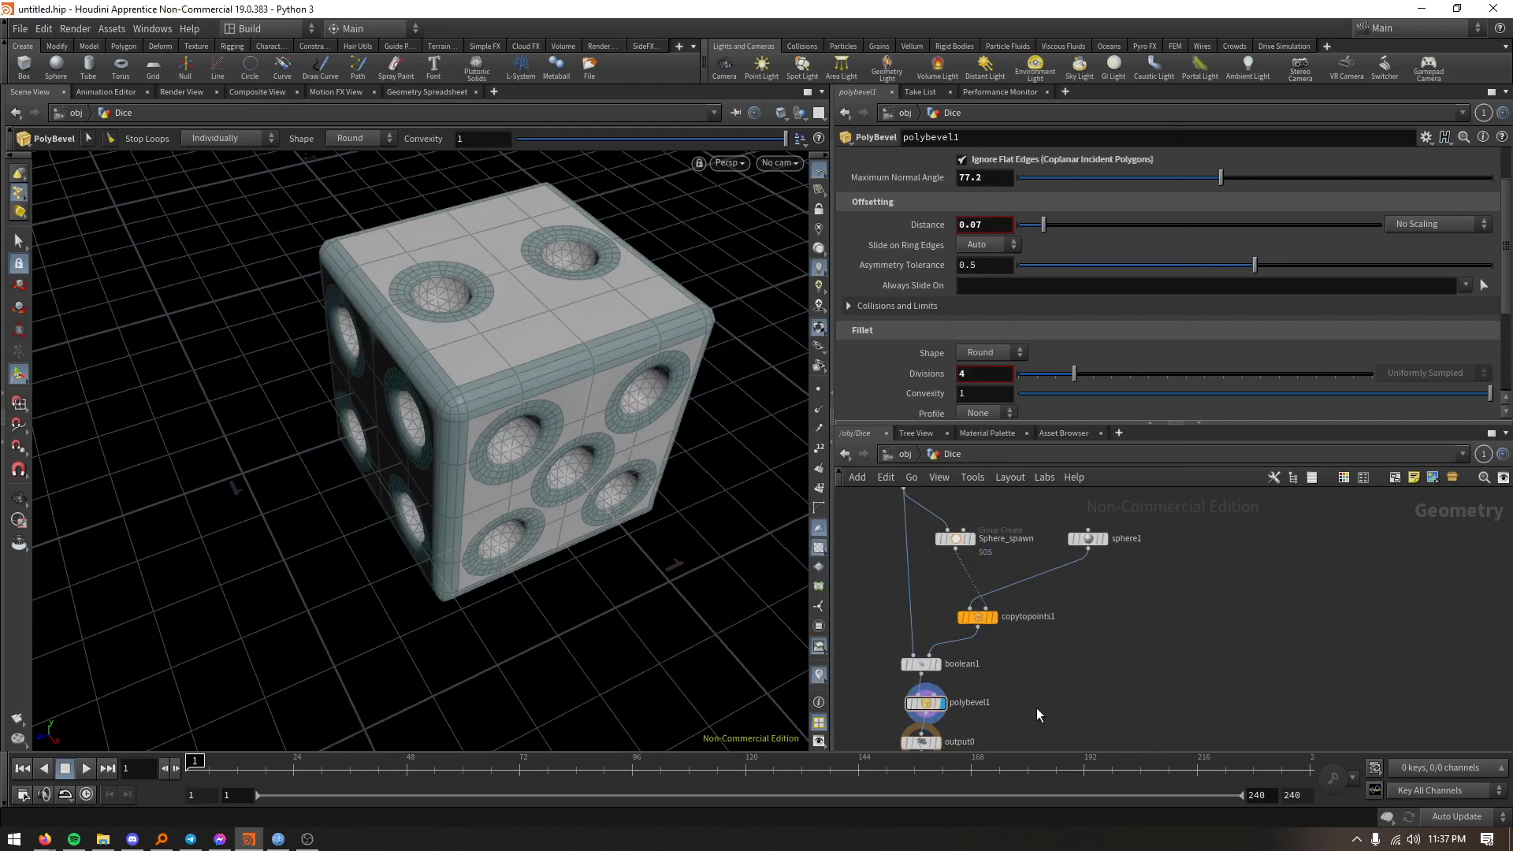
- Examine the beveled rims around the pips and the rounded dice edges from several angles
{"action": "scroll", "coordinate": [906, 707], "scroll_direction": "up", "scroll_amount": 3}
{"action": "mouse_move", "coordinate": [941, 701]}
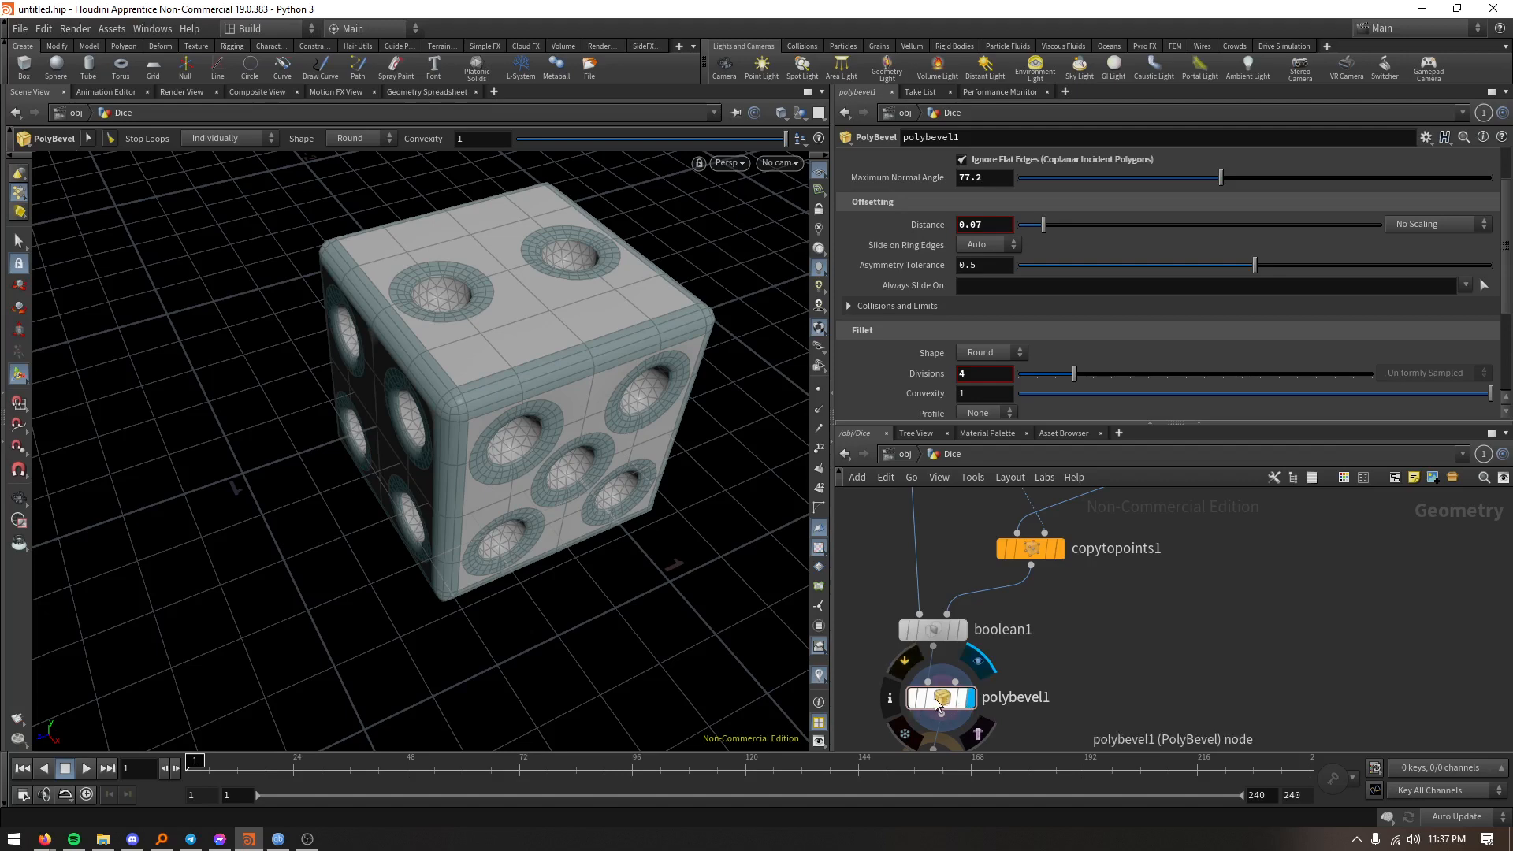
{"action": "right_click_drag", "start_coordinate": [601, 419], "coordinate": [584, 73], "text": "alt"}
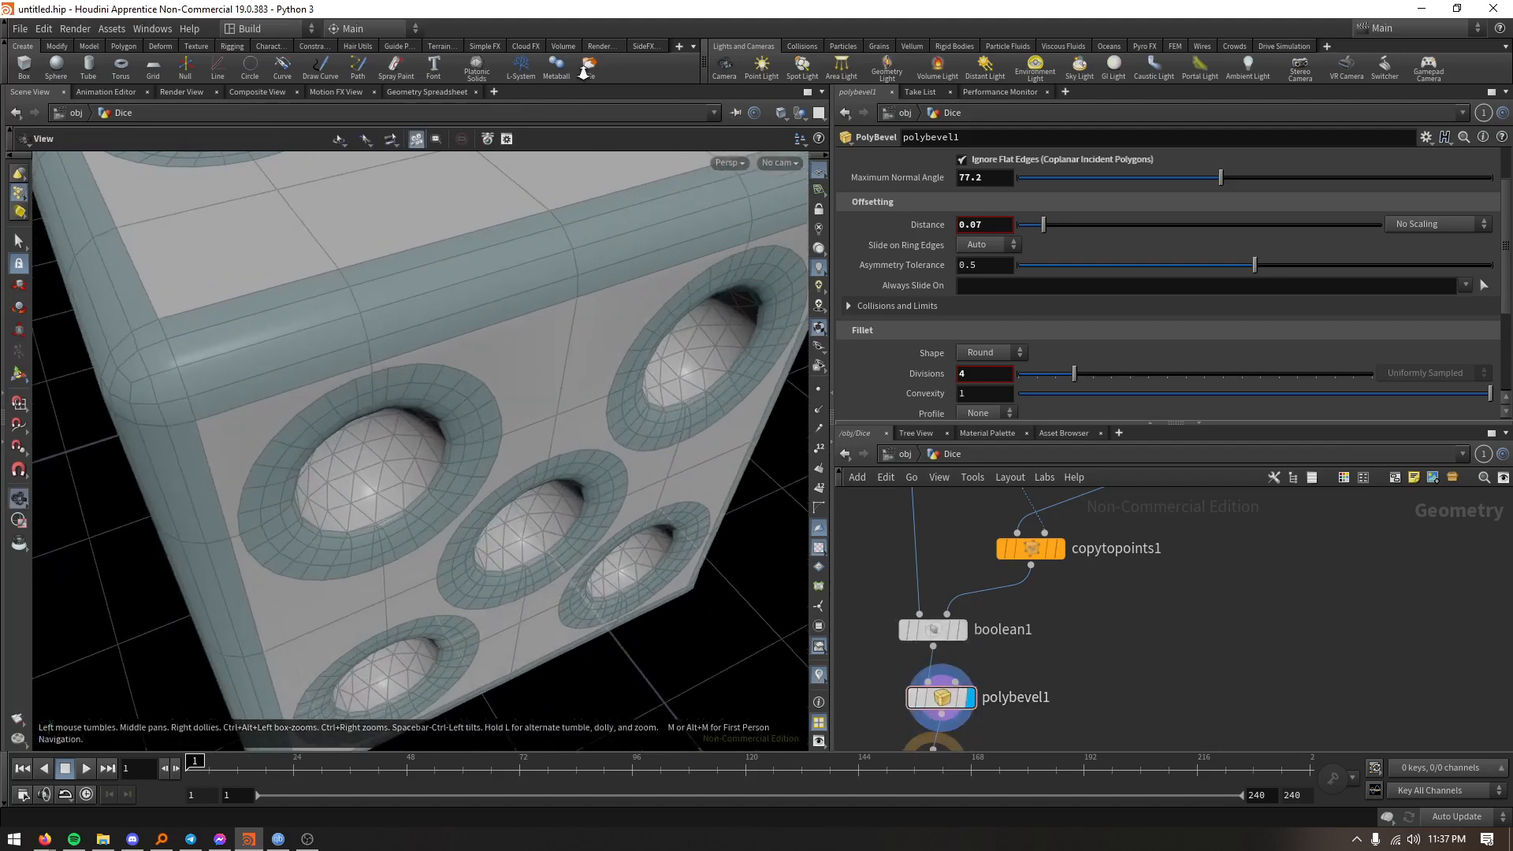
{"action": "middle_click_drag", "start_coordinate": [607, 241], "coordinate": [604, 299], "text": "alt"}
{"action": "left_click_drag", "start_coordinate": [604, 298], "coordinate": [739, 333]}
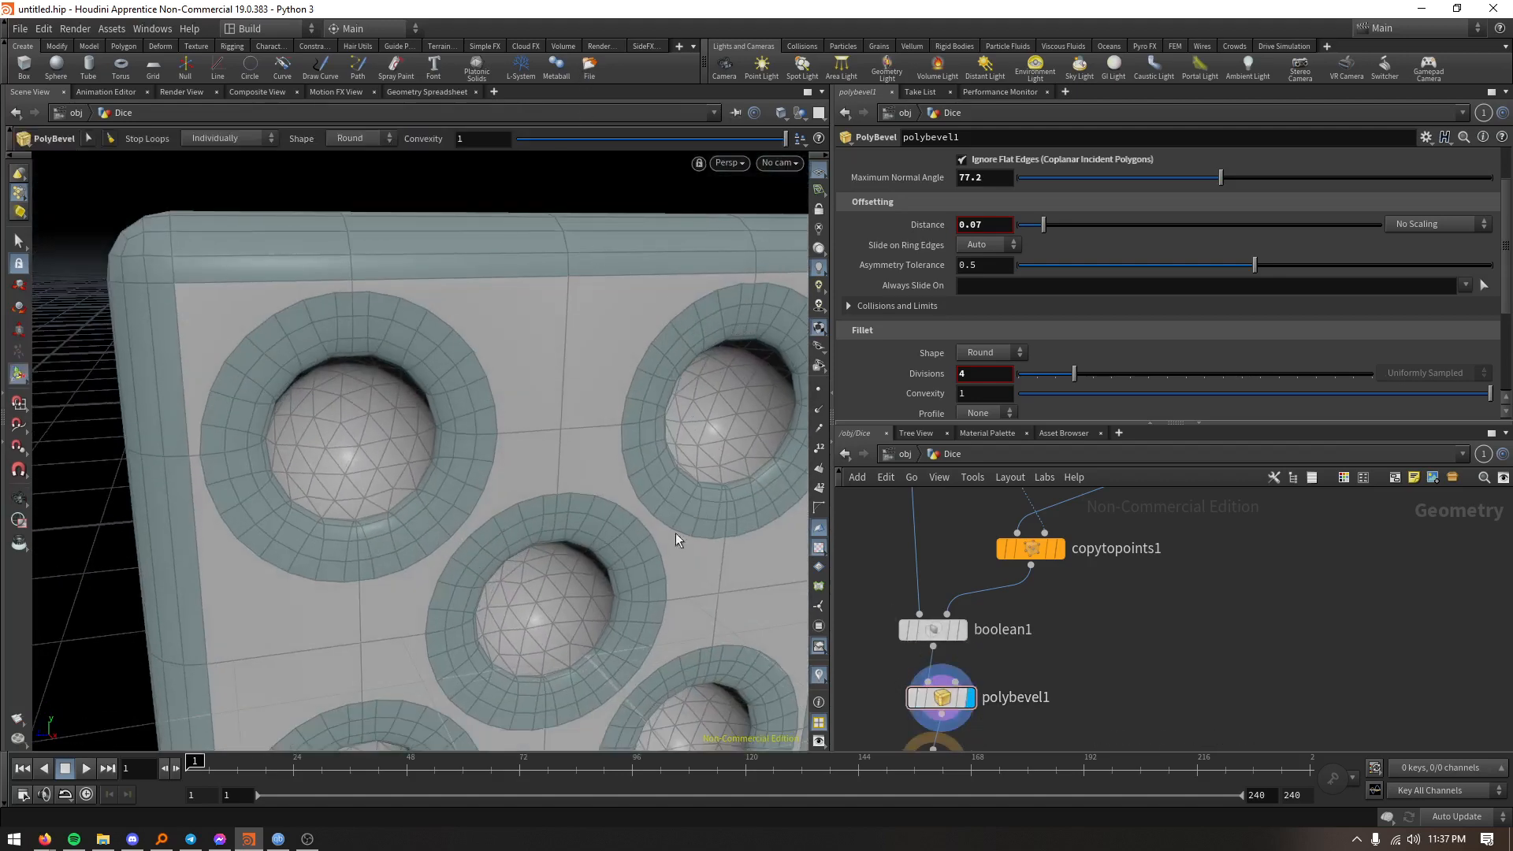
{"action": "key", "text": "space"}
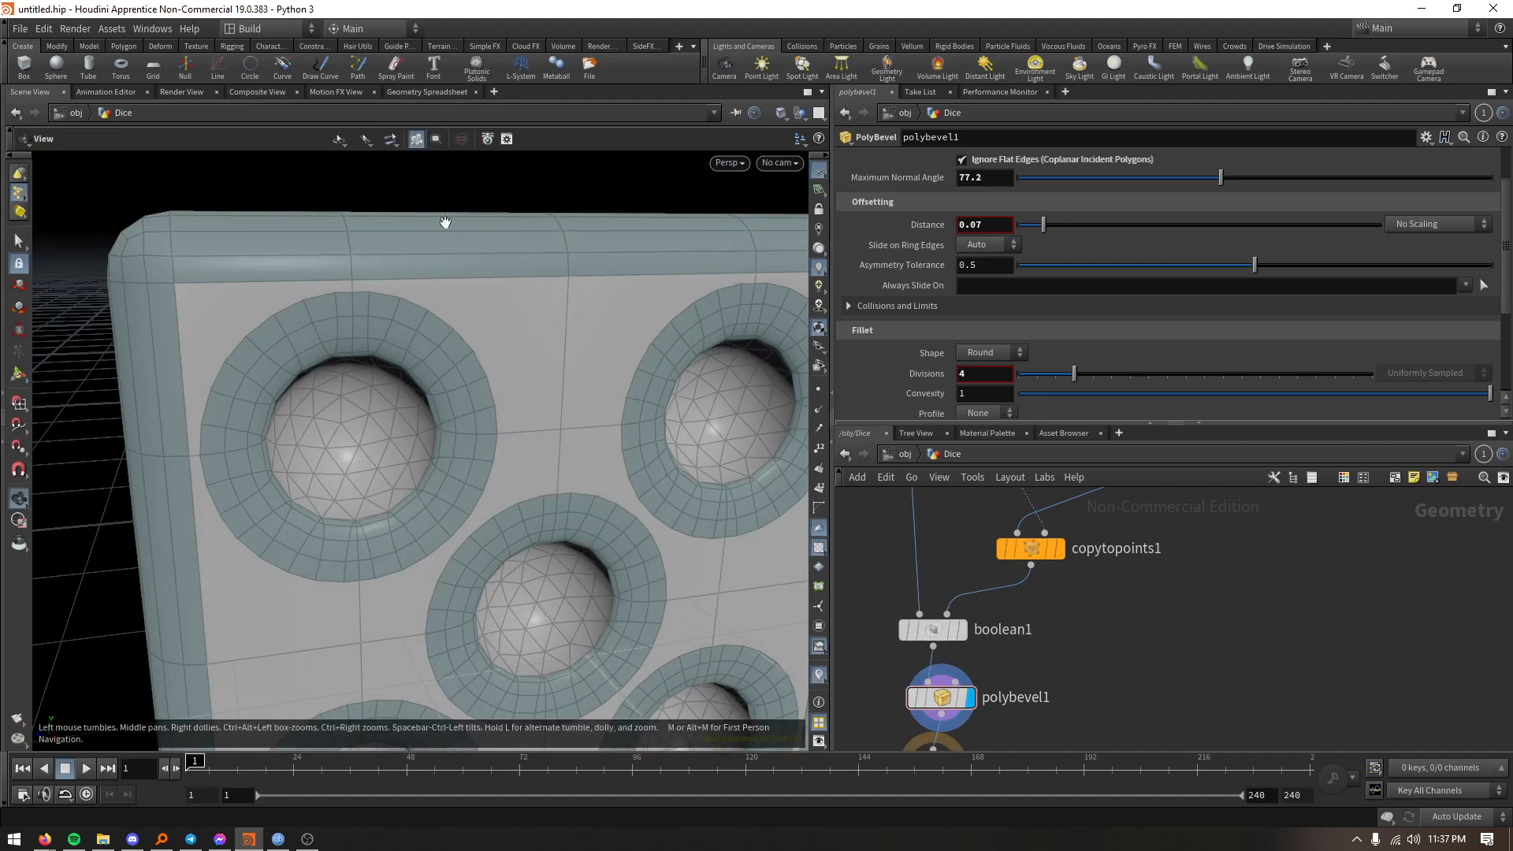
{"action": "left_click_drag", "start_coordinate": [672, 446], "coordinate": [669, 500]}
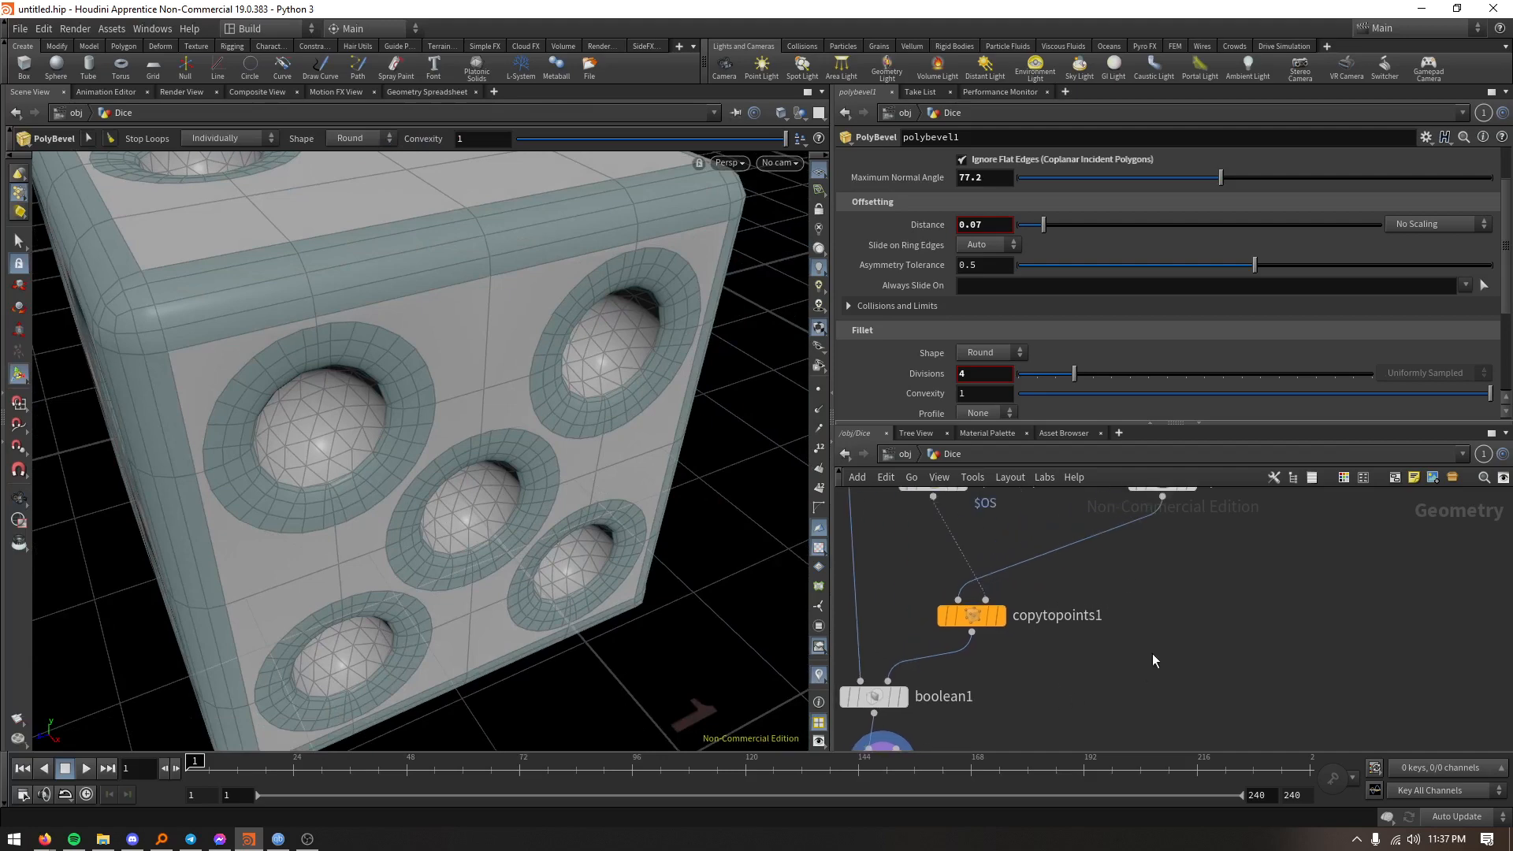
- Insert a Transform node between the sphere and the Copy to Points node
{"action": "key", "text": "Tab"}
{"action": "type", "text": "trans"}
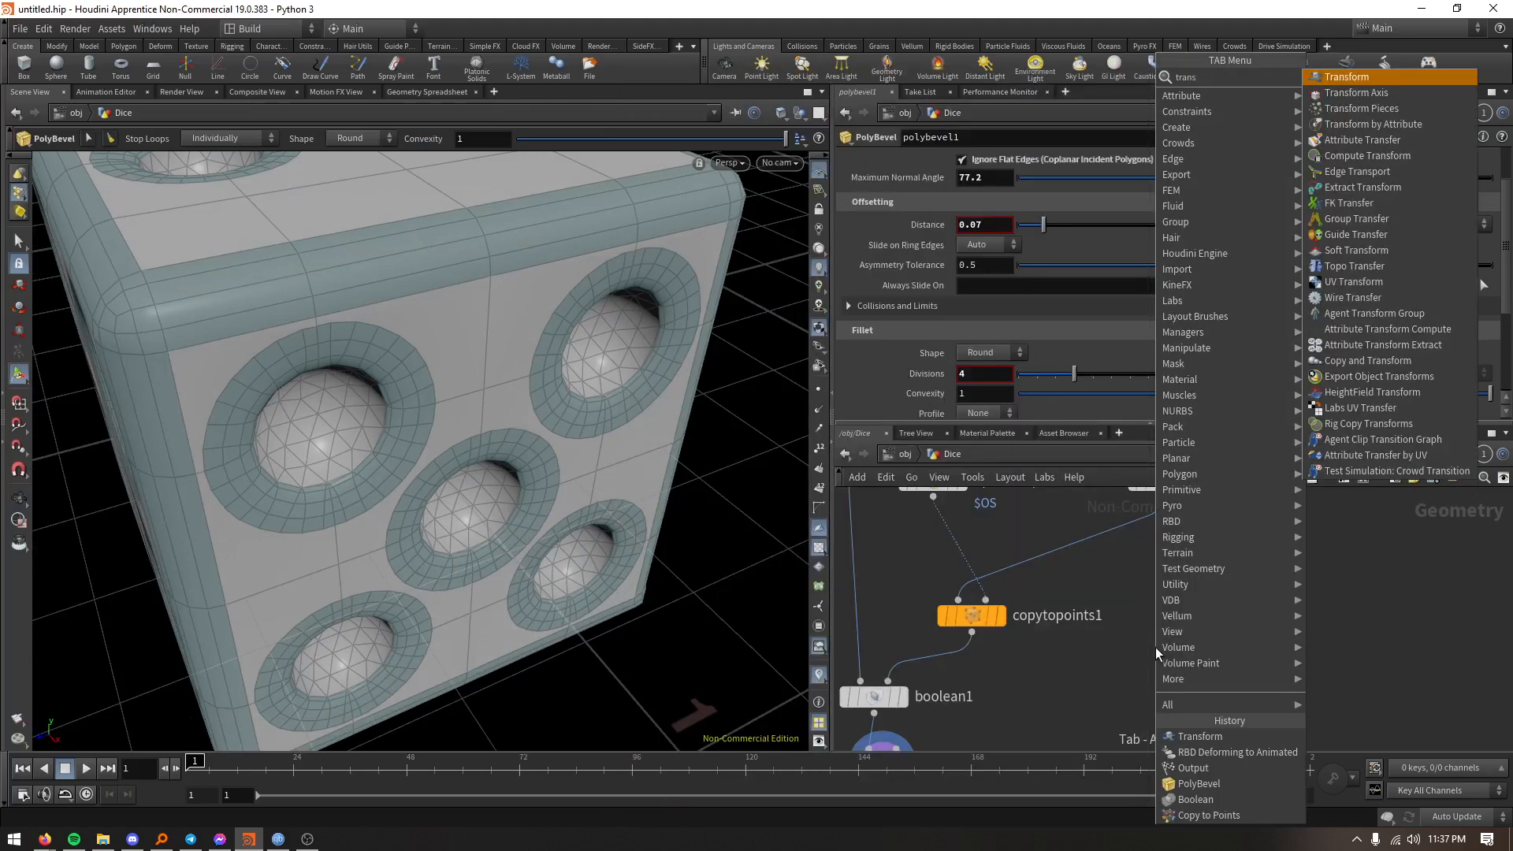
{"action": "key", "text": "Return"}
{"action": "scroll", "coordinate": [1103, 618], "scroll_direction": "down", "scroll_amount": 2}
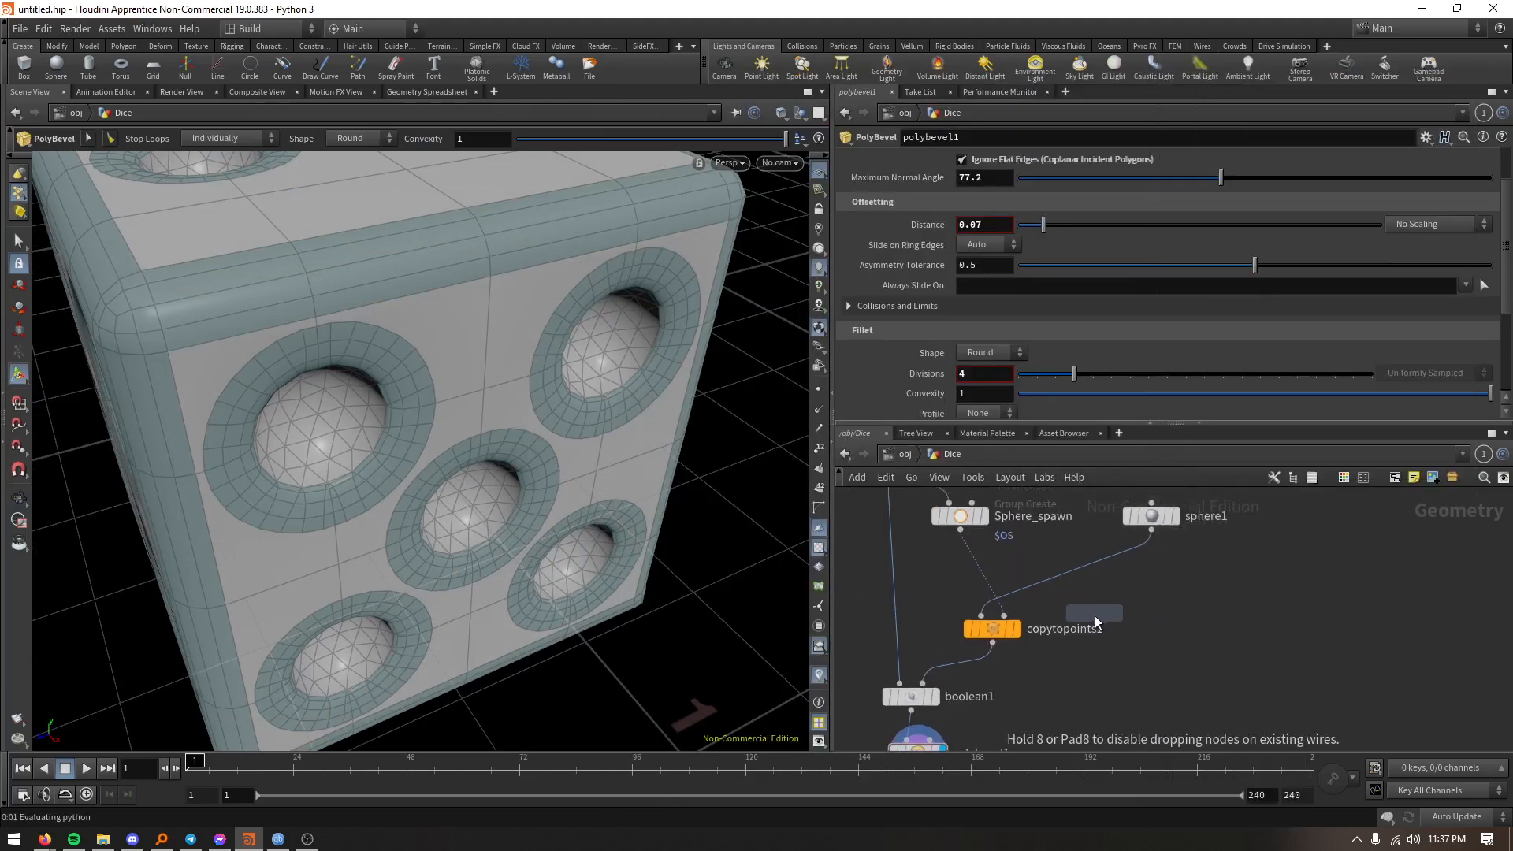
{"action": "left_click", "coordinate": [1068, 611]}
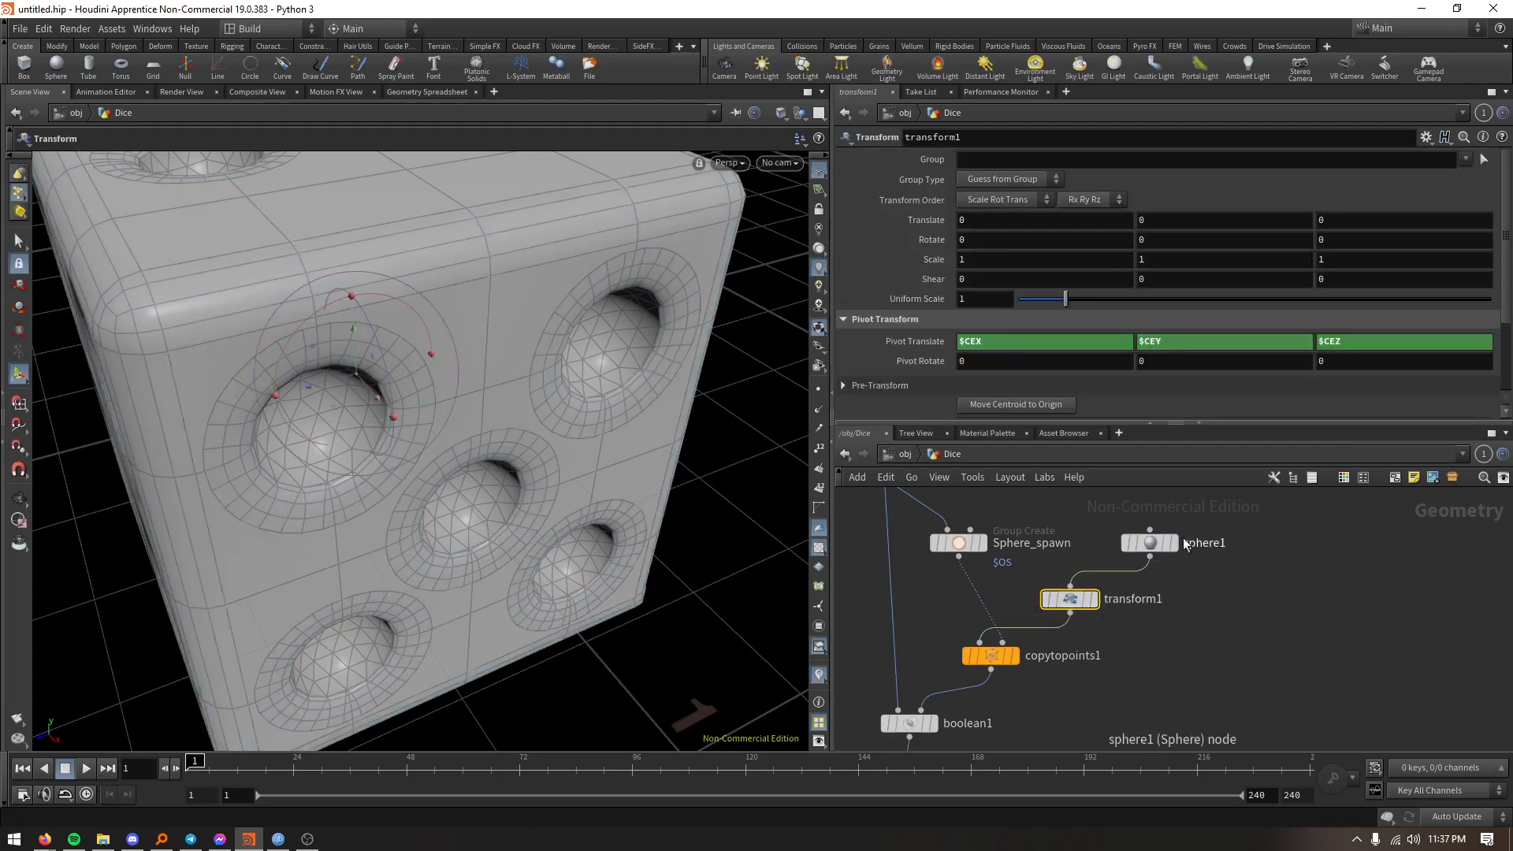
- Set the sphere Transform's Z translation to 0.019 and inspect the pips on several dice faces
{"action": "middle_click_drag", "start_coordinate": [1346, 223], "coordinate": [1501, 291]}
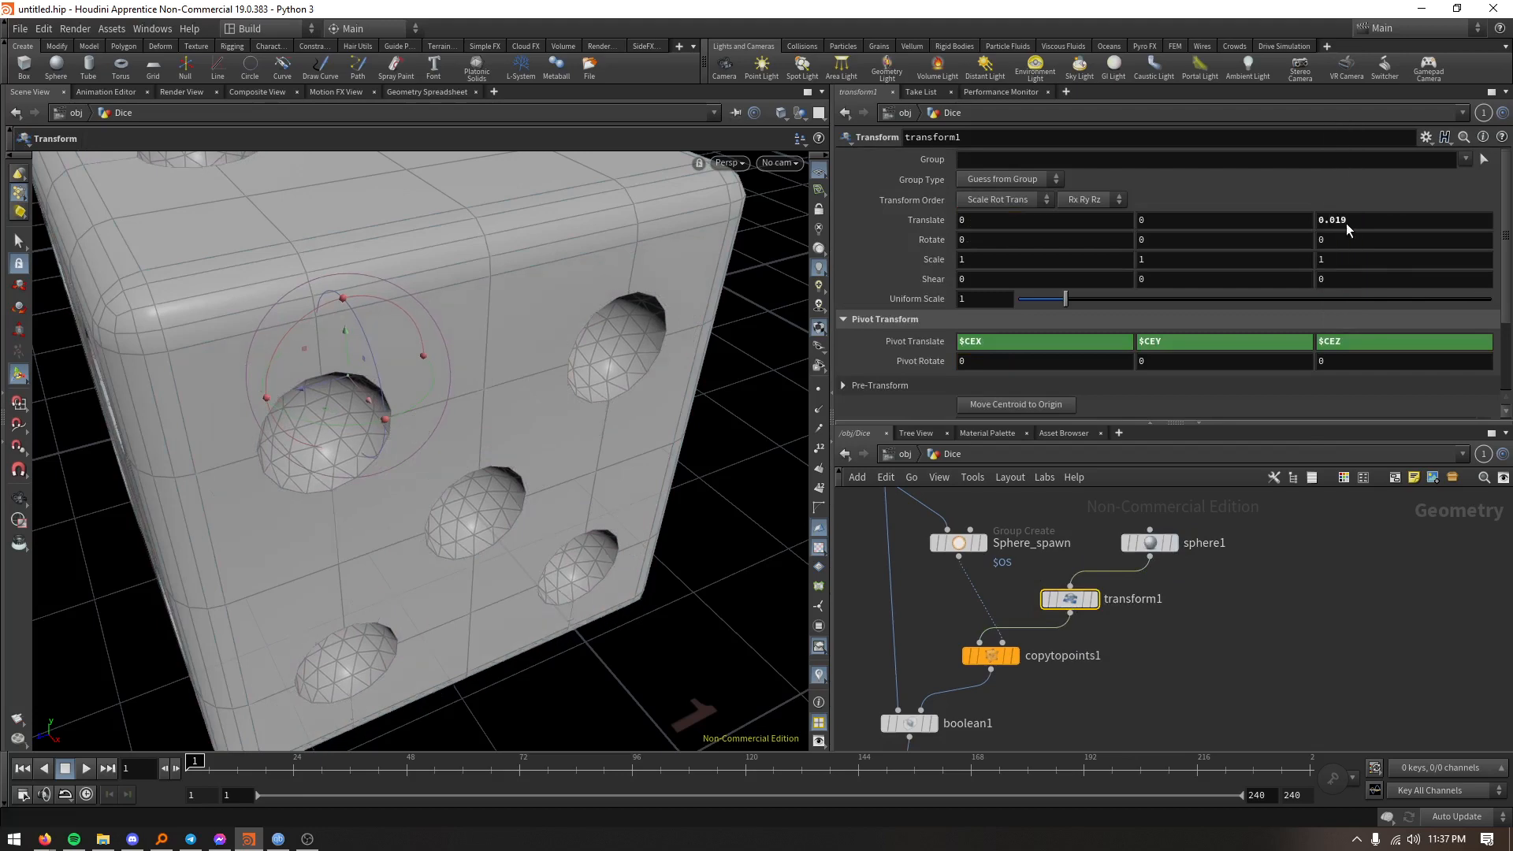
{"action": "left_click_drag", "start_coordinate": [504, 372], "coordinate": [767, 381], "text": "alt"}
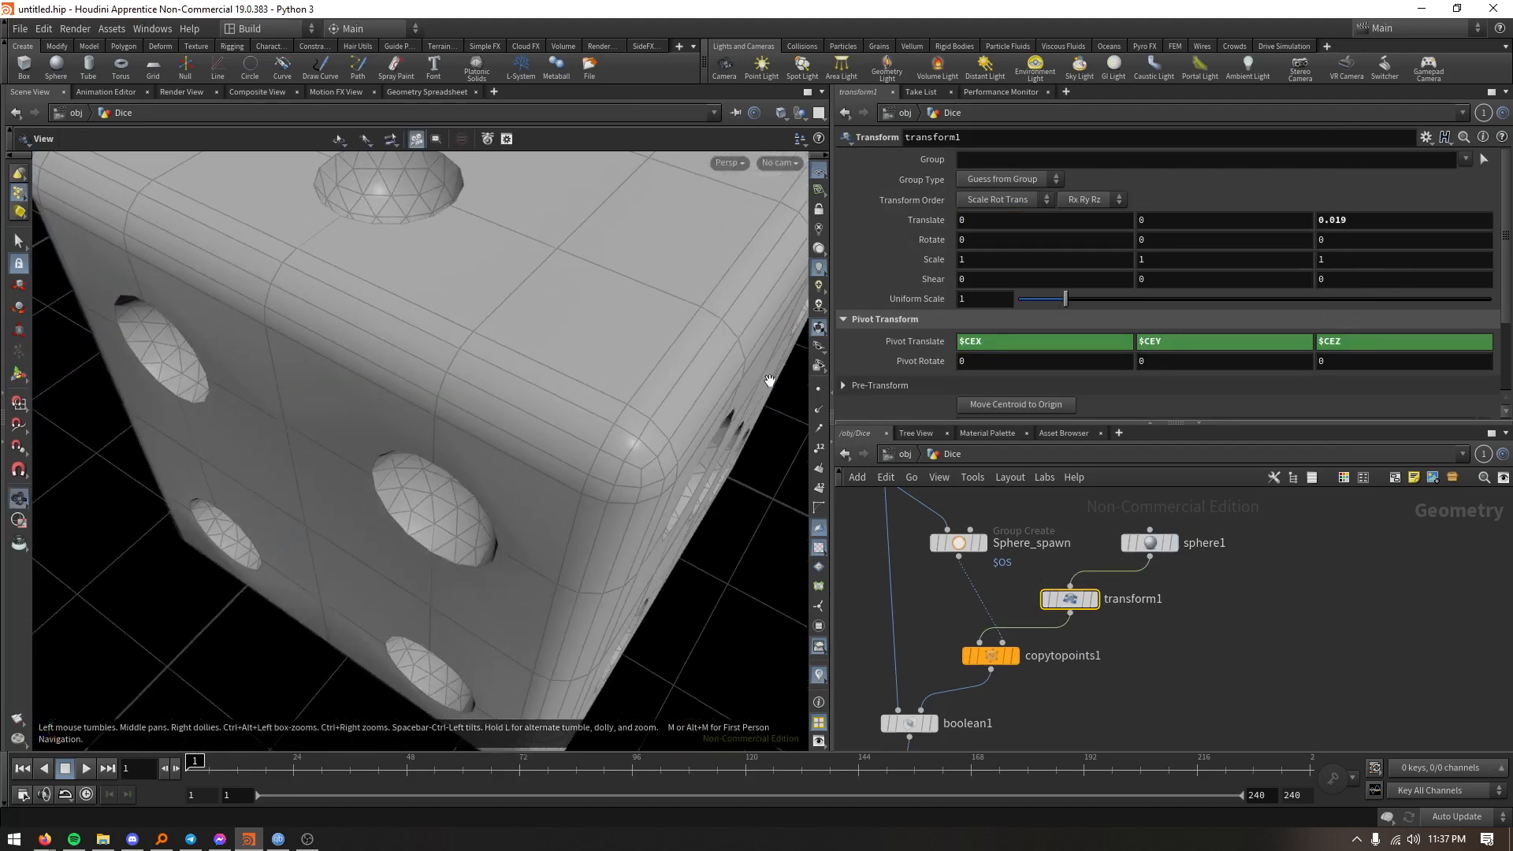
{"action": "right_click_drag", "start_coordinate": [767, 381], "coordinate": [682, 494], "text": "alt"}
{"action": "left_click_drag", "start_coordinate": [682, 493], "coordinate": [635, 456], "text": "alt"}
{"action": "middle_click_drag", "start_coordinate": [657, 457], "coordinate": [558, 438], "text": "alt"}
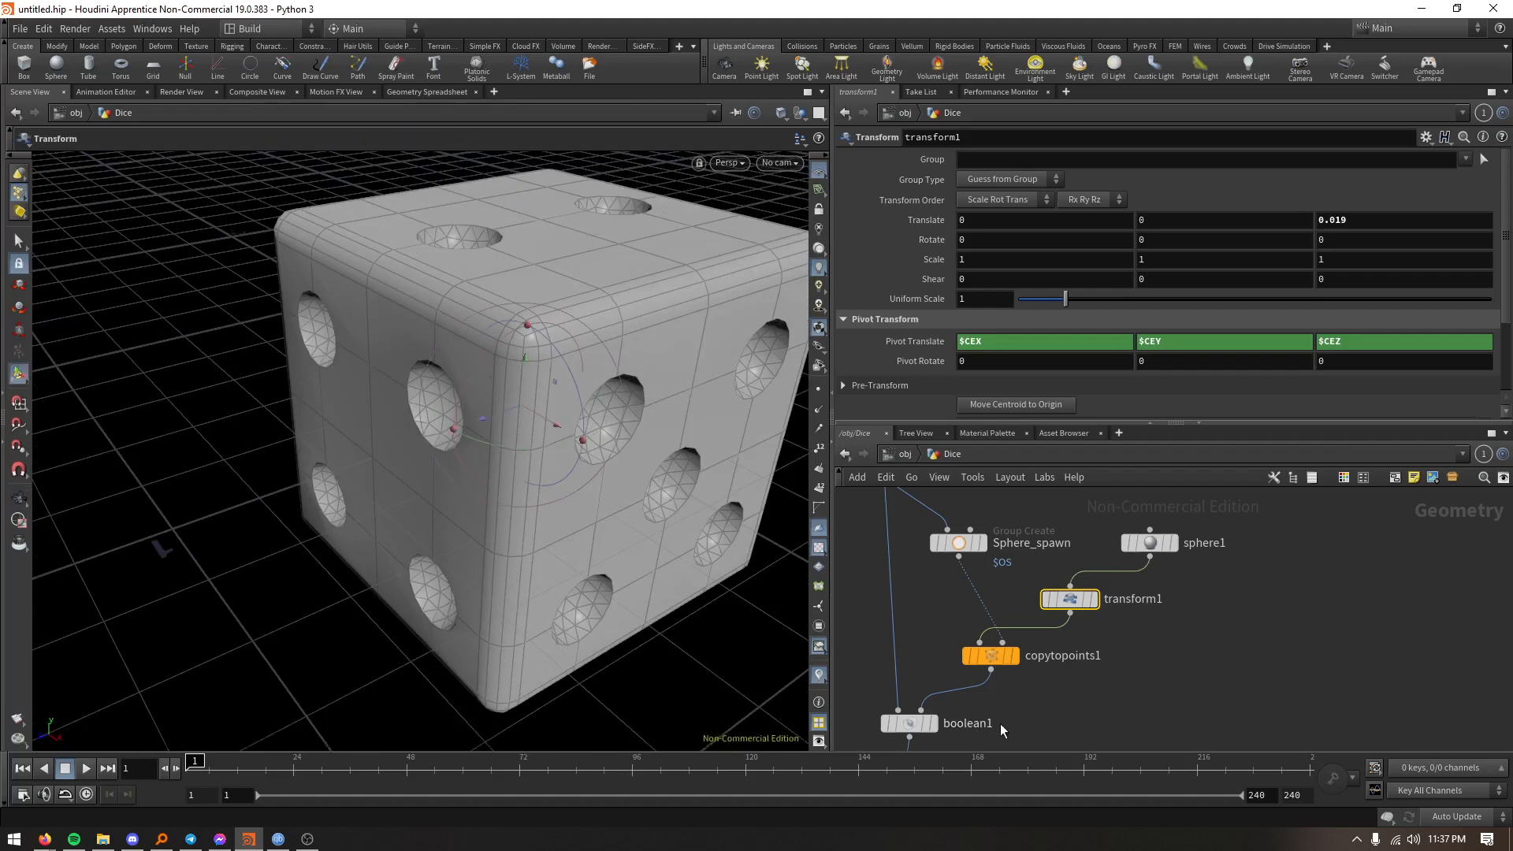
{"action": "middle_click_drag", "start_coordinate": [1000, 723], "coordinate": [1025, 636]}
{"action": "middle_click_drag", "start_coordinate": [980, 719], "coordinate": [995, 631]}
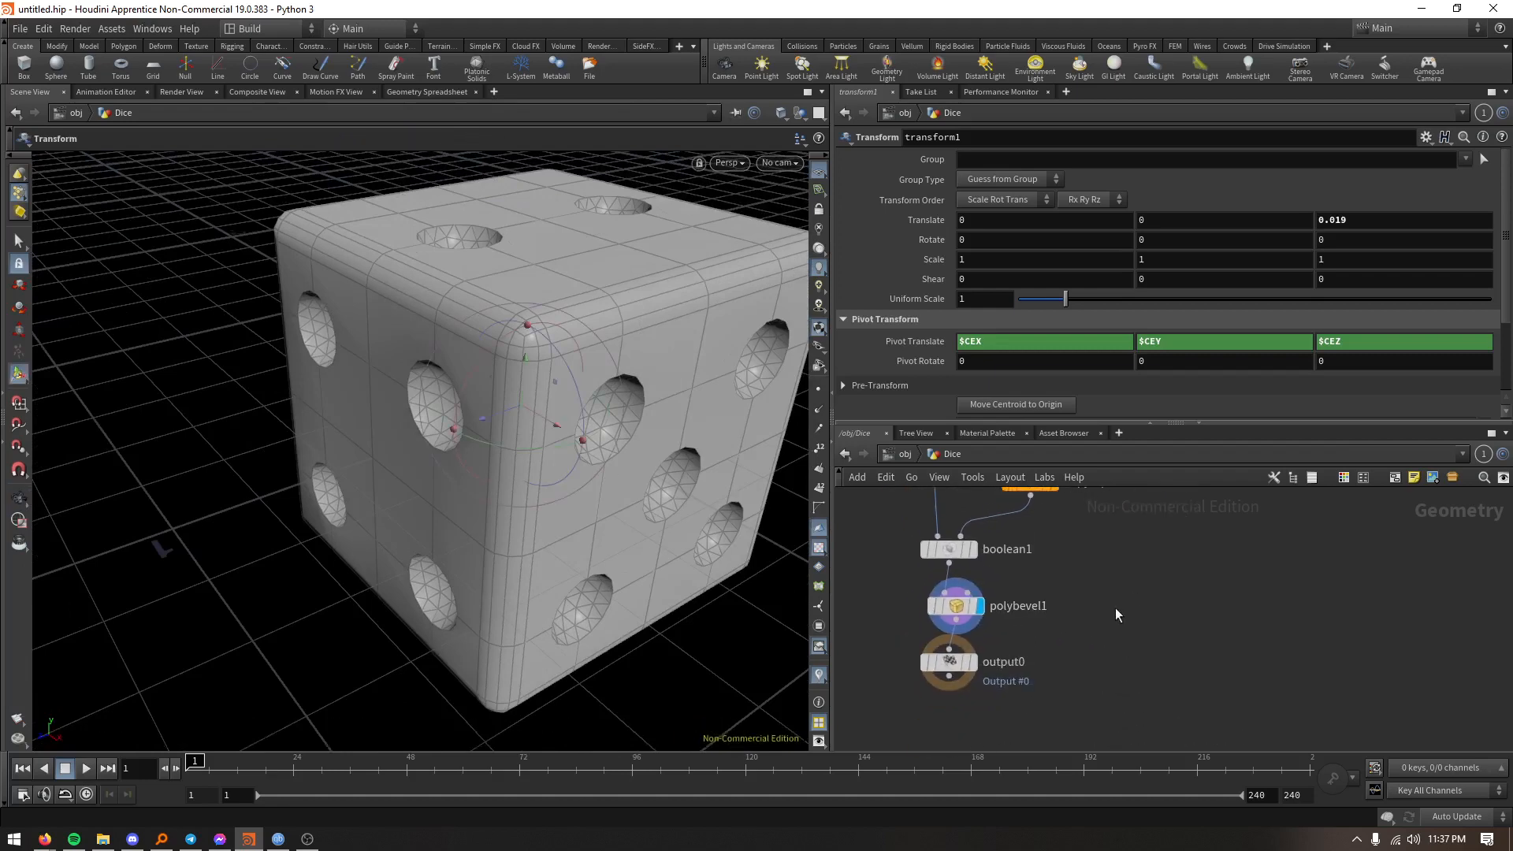
- Select the Output node and inspect the finished dice's pips and rounded edges up close and from several angles
{"action": "left_click", "coordinate": [945, 660]}
{"action": "right_click_drag", "start_coordinate": [630, 432], "coordinate": [669, 78], "text": "alt"}
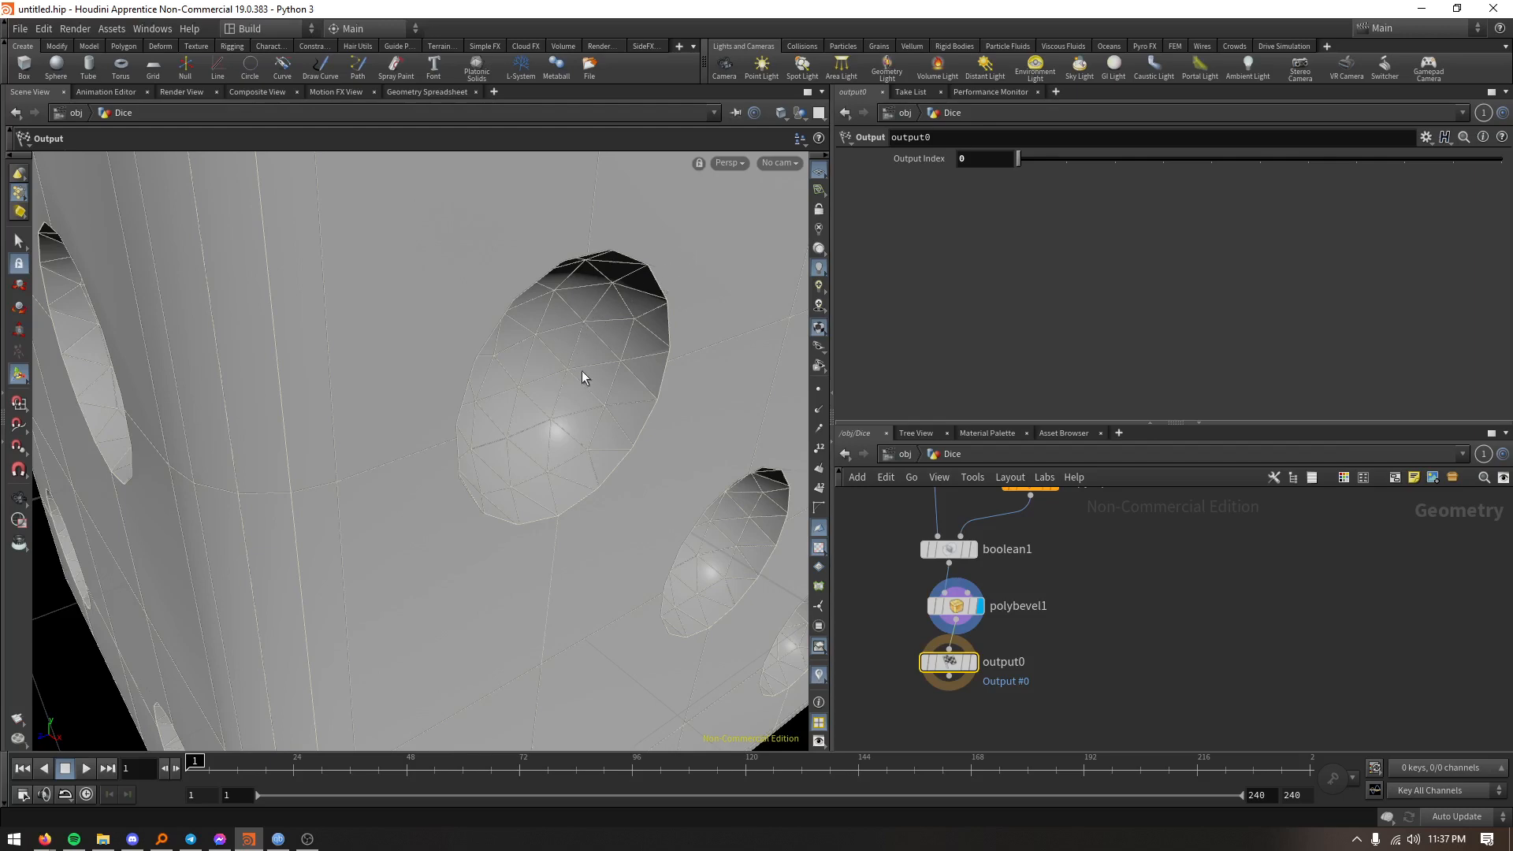
{"action": "right_click_drag", "start_coordinate": [607, 334], "coordinate": [603, 555], "text": "alt"}
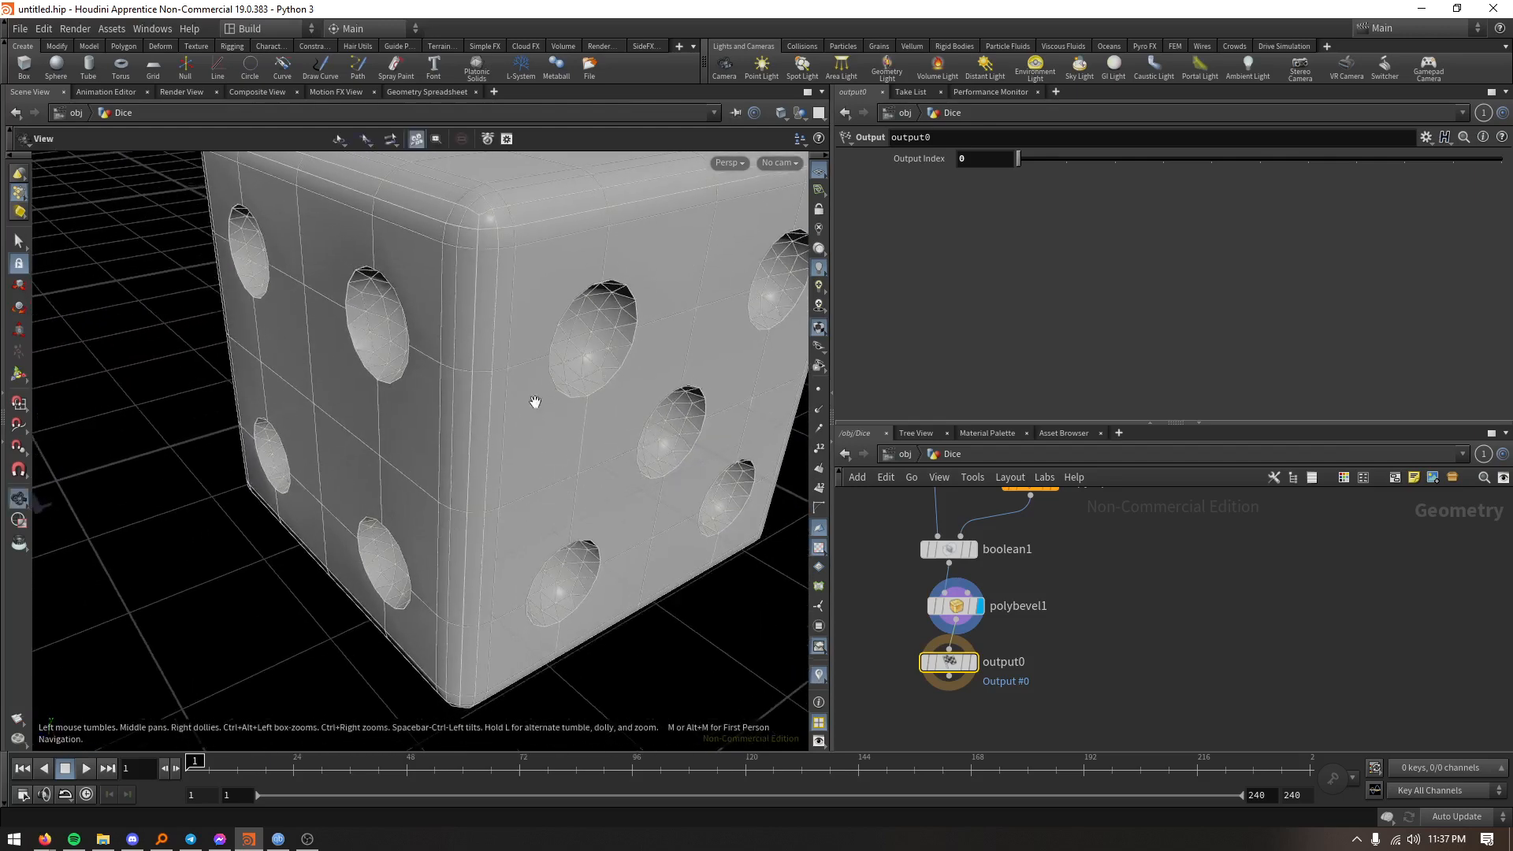
{"action": "left_click_drag", "start_coordinate": [533, 402], "coordinate": [480, 484], "text": "alt"}
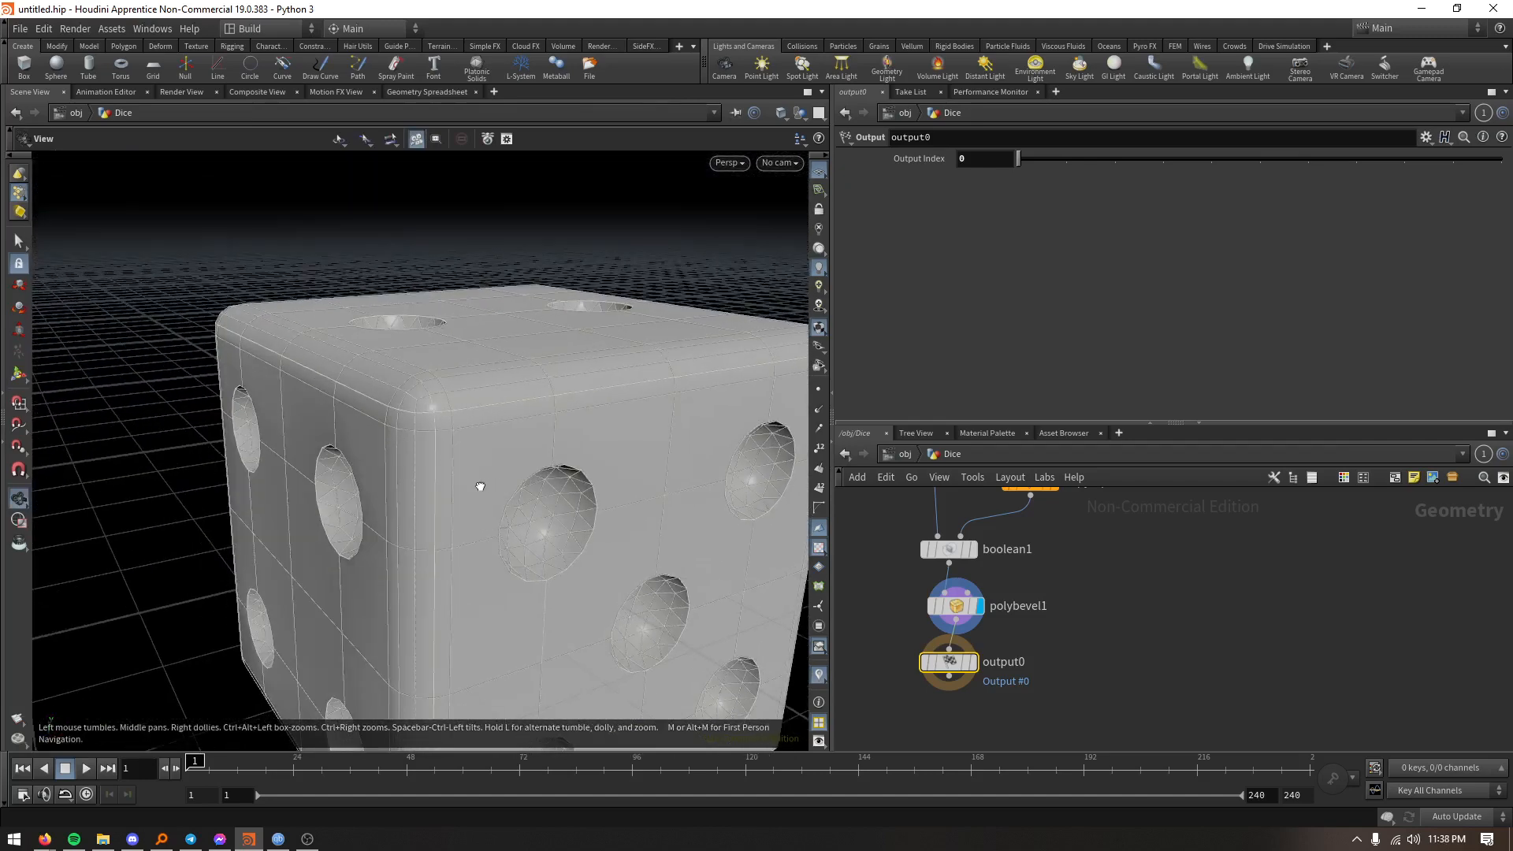
{"action": "middle_click_drag", "start_coordinate": [507, 525], "coordinate": [499, 433], "text": "alt"}
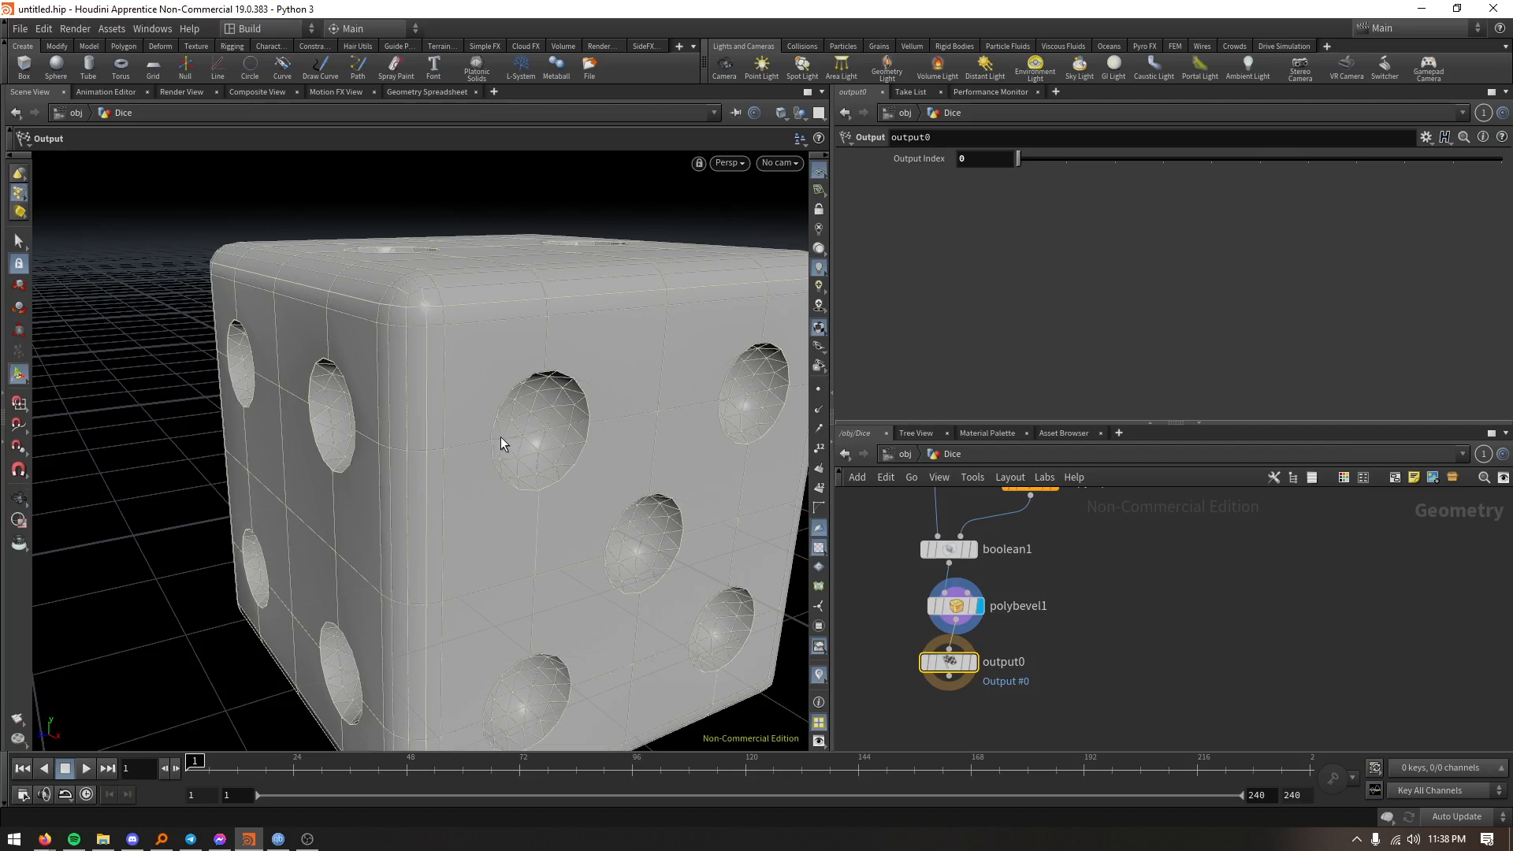
- Open the recent scene file D:/HDA/HDA.hipnc in place of the dice scene
{"action": "left_click", "coordinate": [25, 31]}
{"action": "mouse_move", "coordinate": [86, 77]}
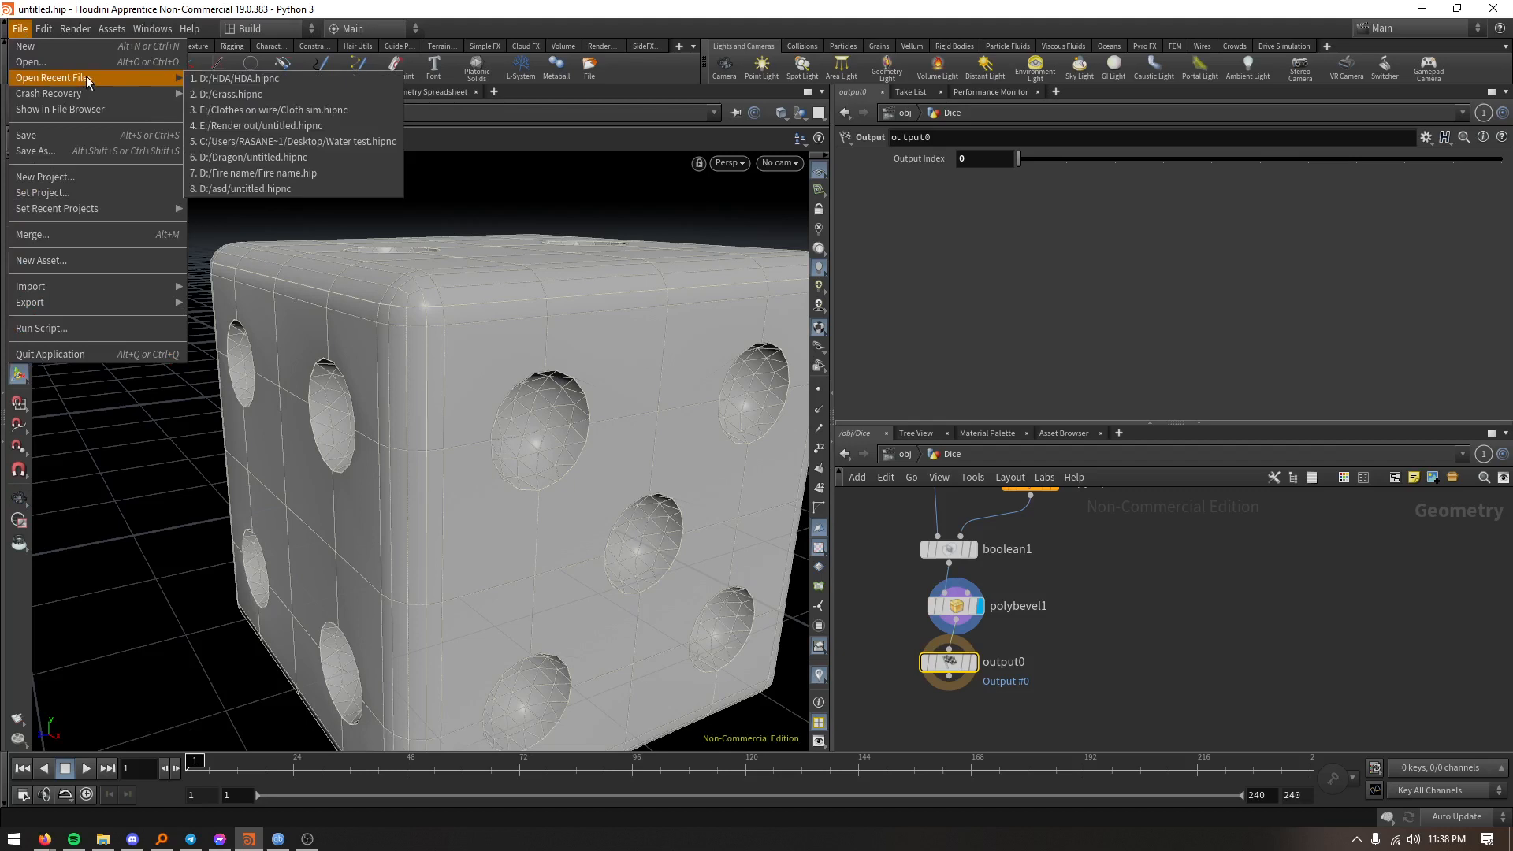
{"action": "left_click", "coordinate": [217, 79]}
{"action": "left_click", "coordinate": [177, 112]}
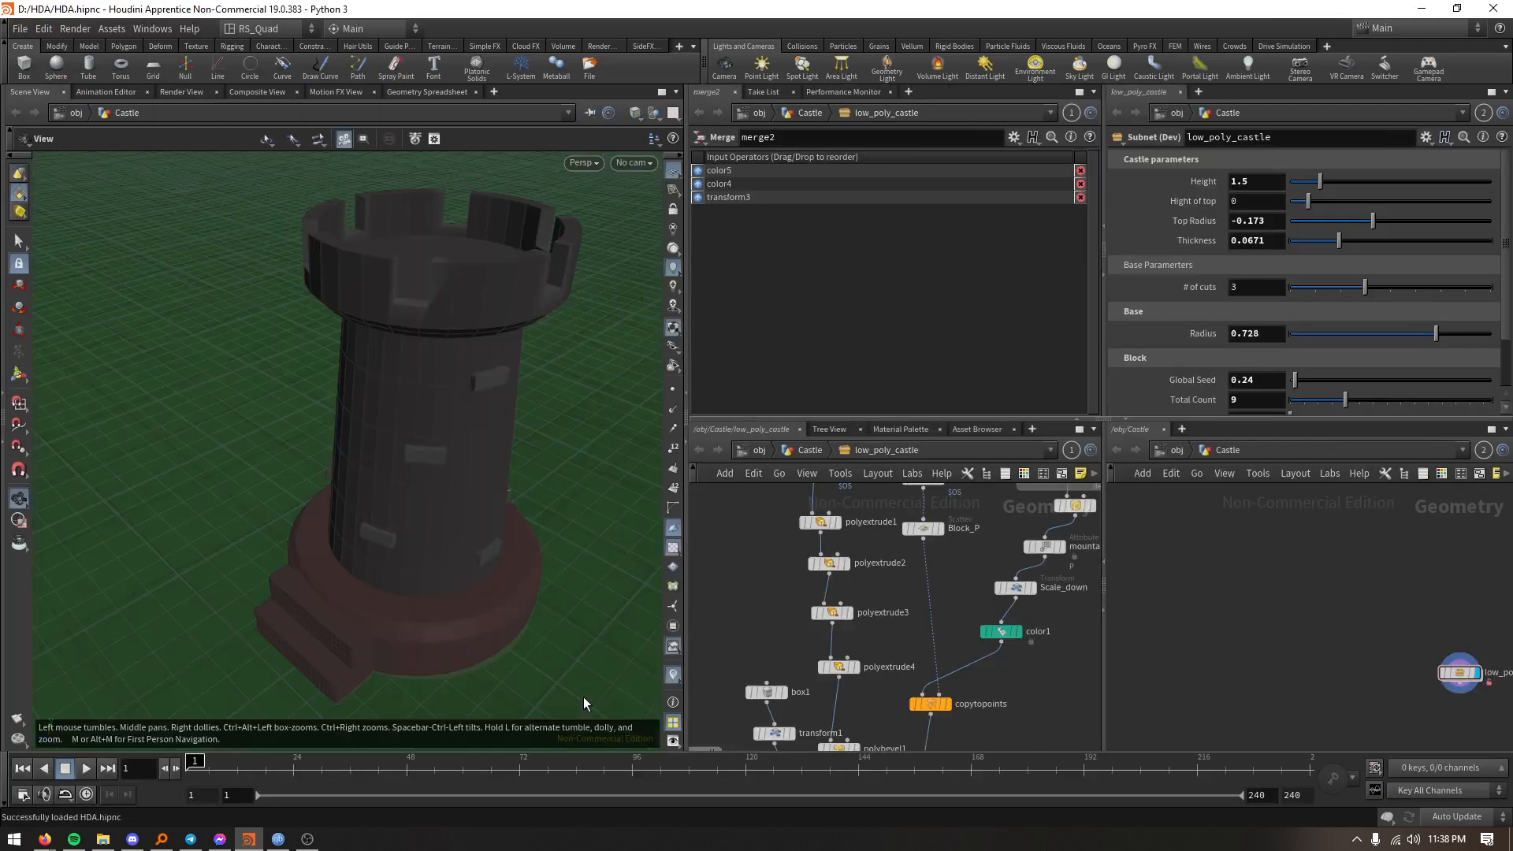
- Examine the low-poly castle tower and the overall layout of its node network, and finish by showing the desktop
{"action": "left_click_drag", "start_coordinate": [508, 484], "coordinate": [460, 496]}
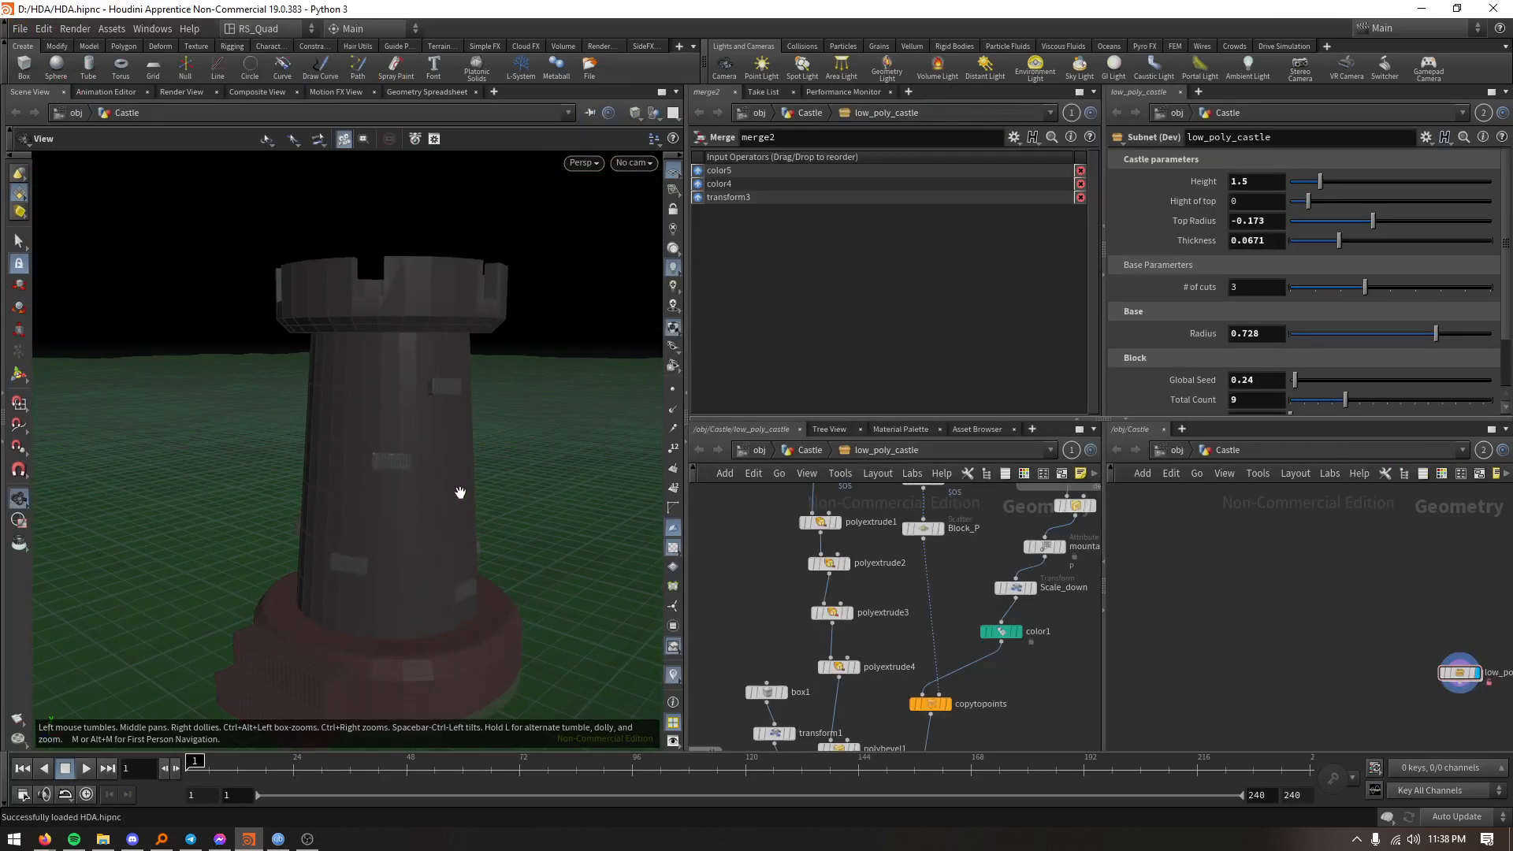
{"action": "left_click_drag", "start_coordinate": [427, 367], "coordinate": [421, 408]}
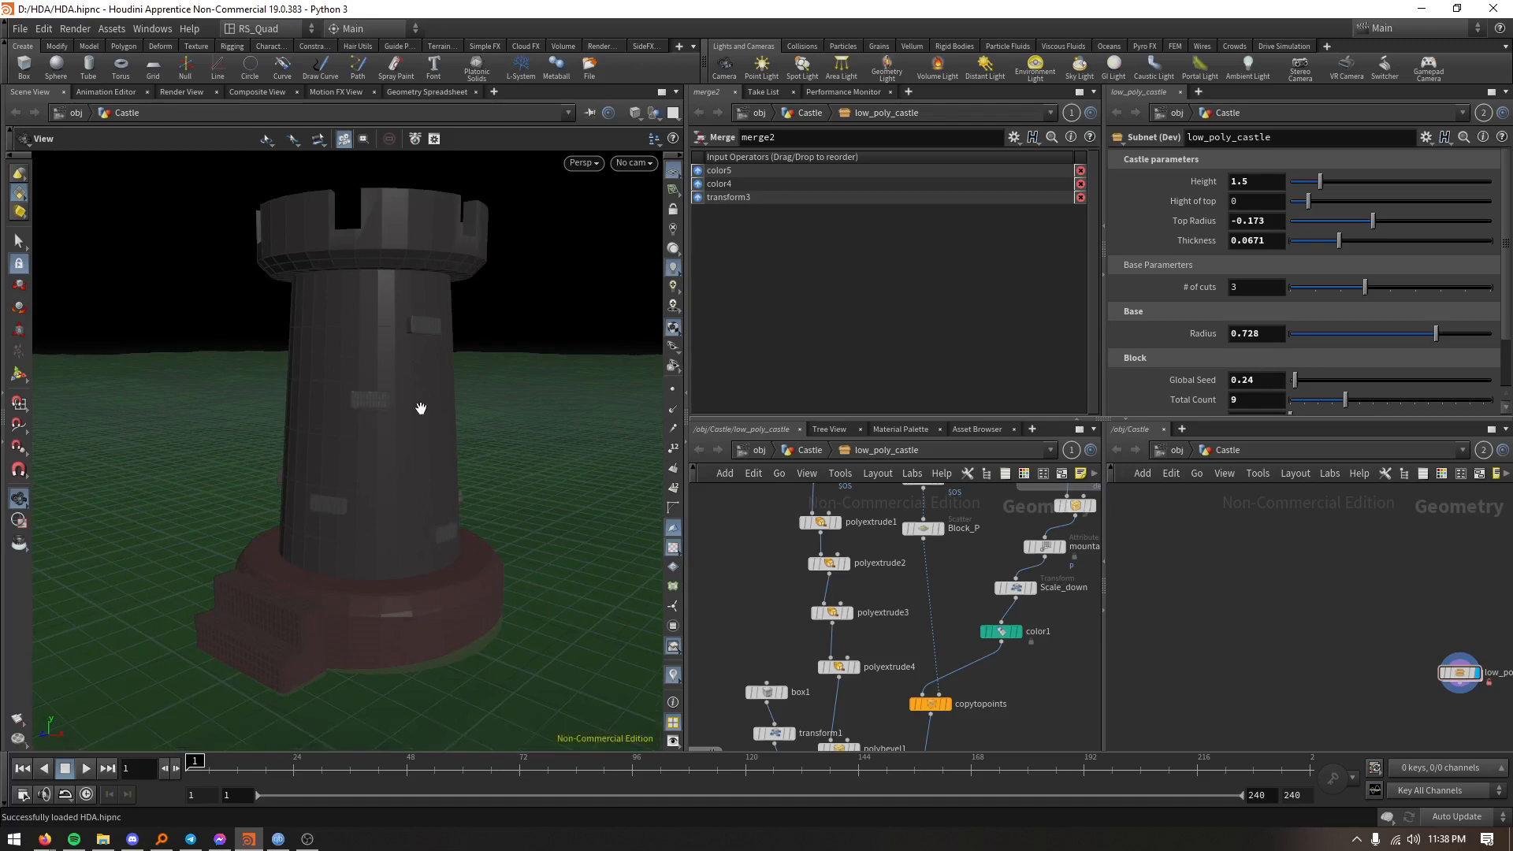
{"action": "scroll", "coordinate": [780, 540], "scroll_direction": "down", "scroll_amount": 10}
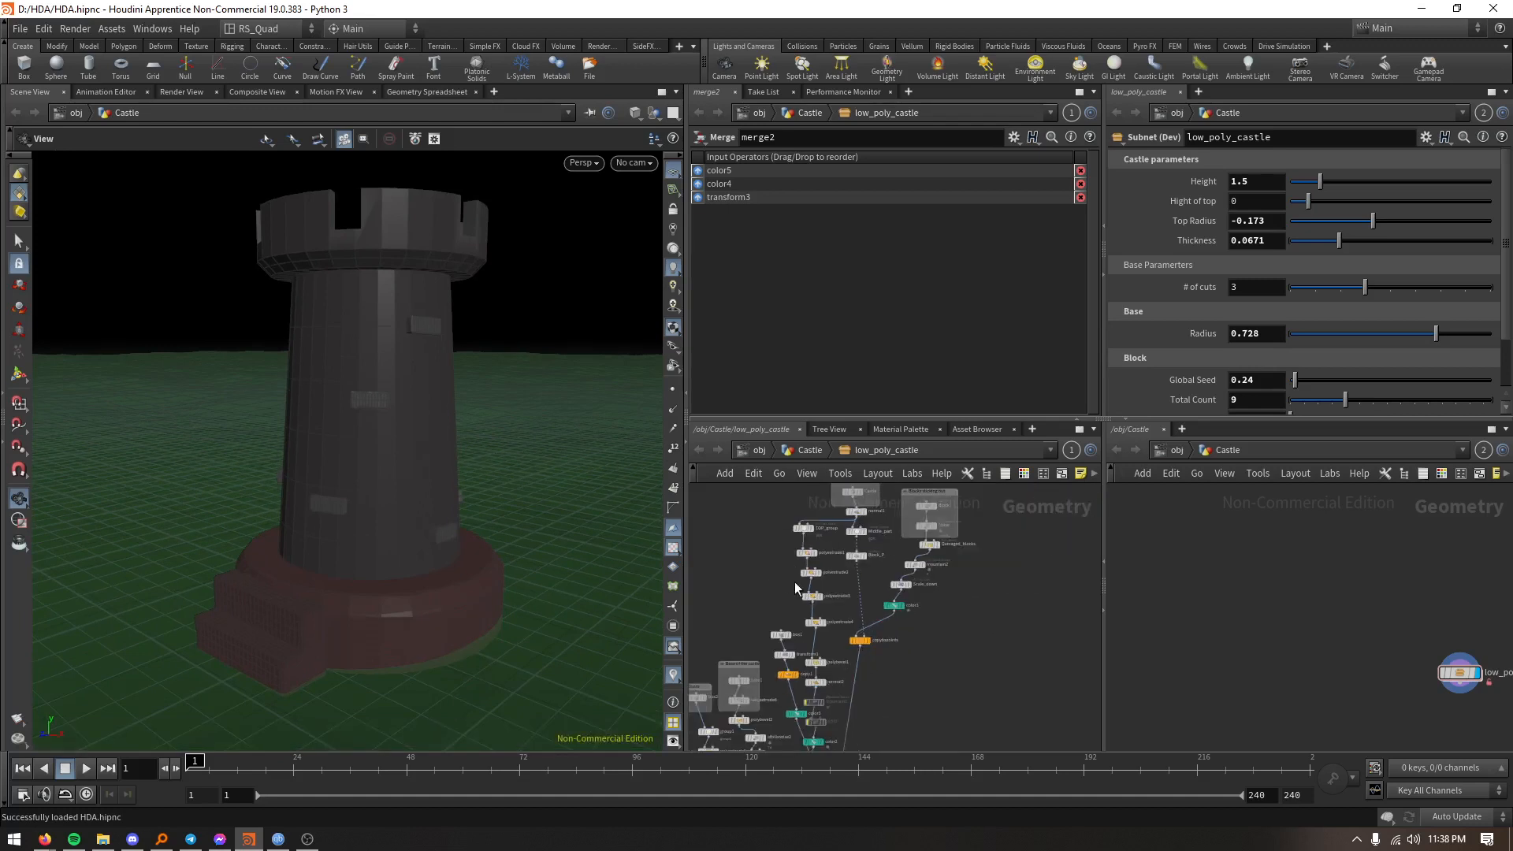
{"action": "scroll", "coordinate": [879, 581], "scroll_direction": "down", "scroll_amount": 3}
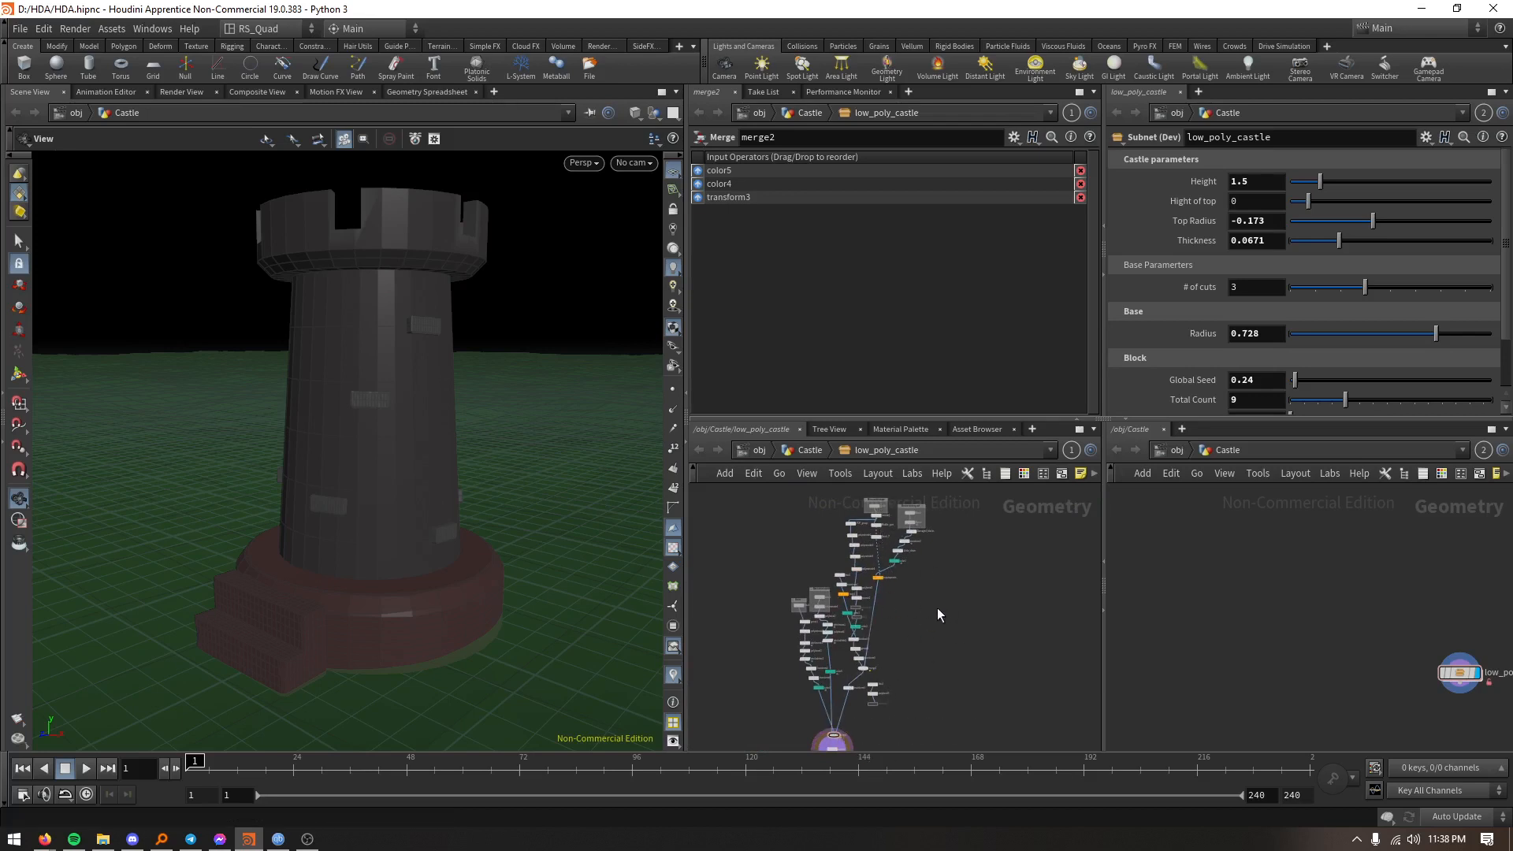
{"action": "middle_click_drag", "start_coordinate": [941, 616], "coordinate": [948, 596]}
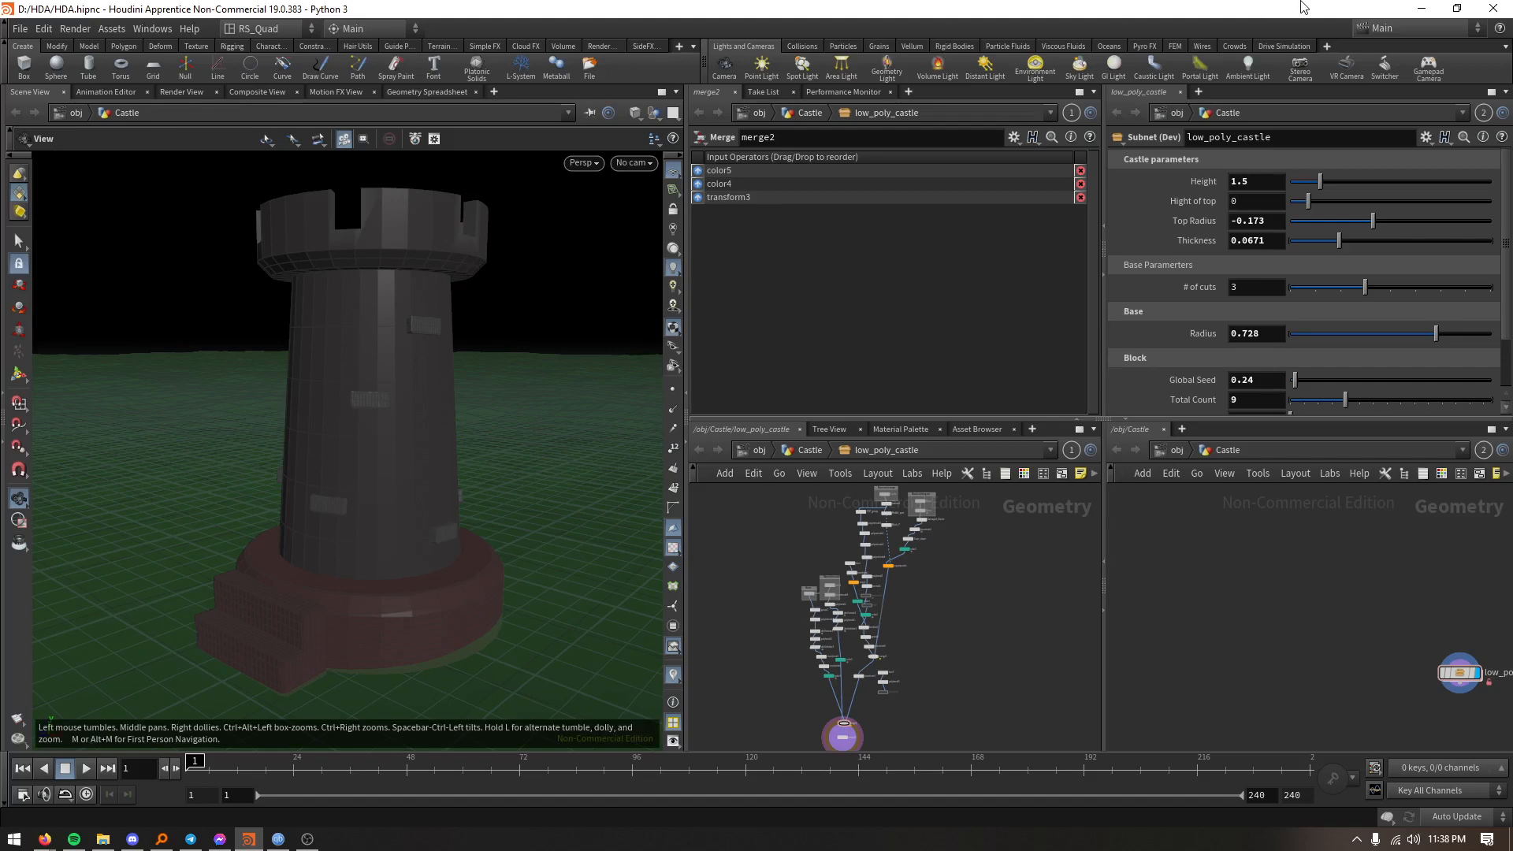
{"action": "key", "text": "super+d"}
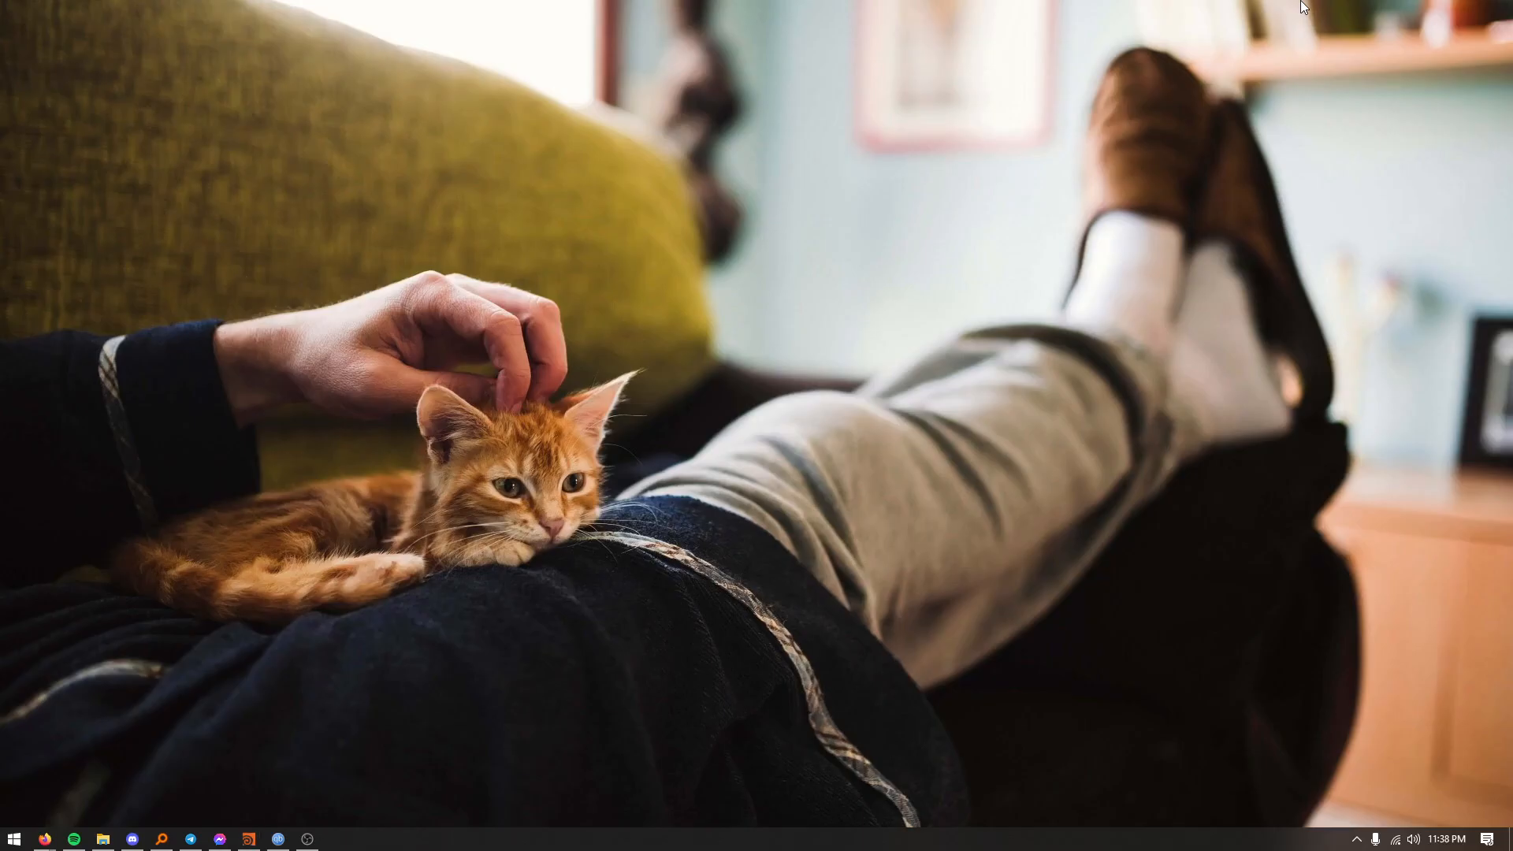